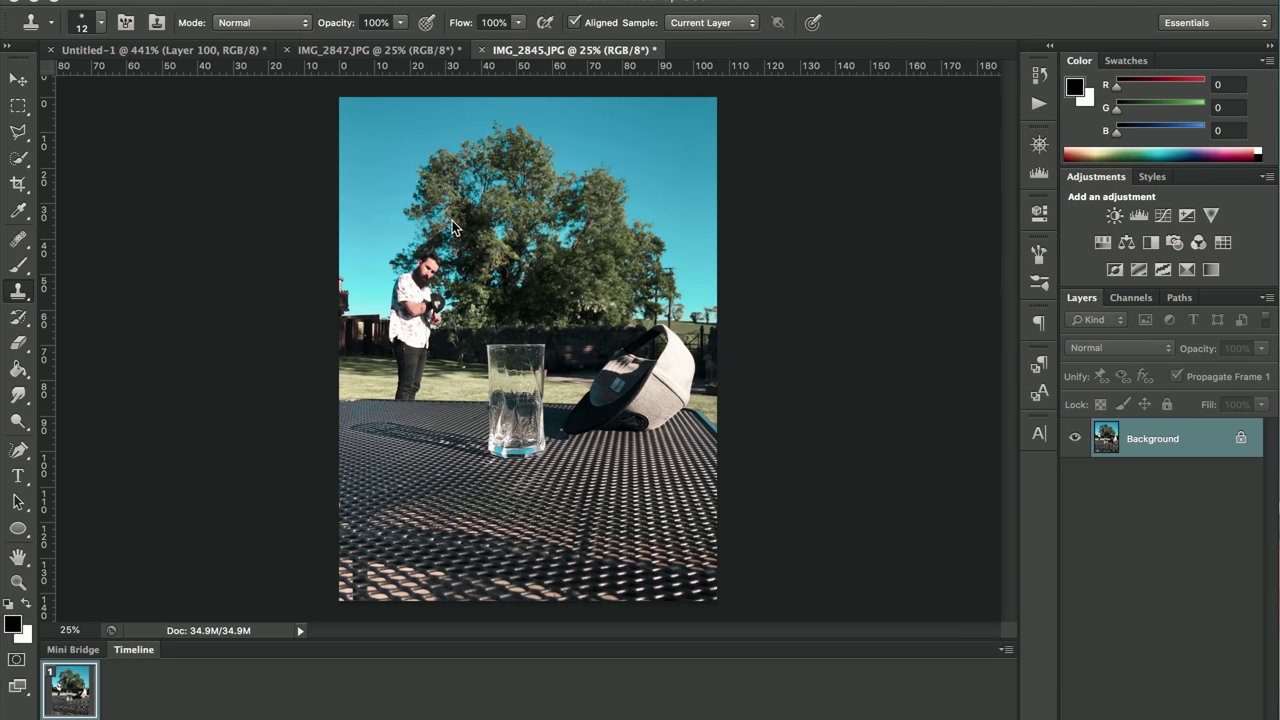
Duplicate the Background layer of IMG_2845.JPG into the IMG_2847.JPG document, and close IMG_2845.JPG.
click(400, 46)
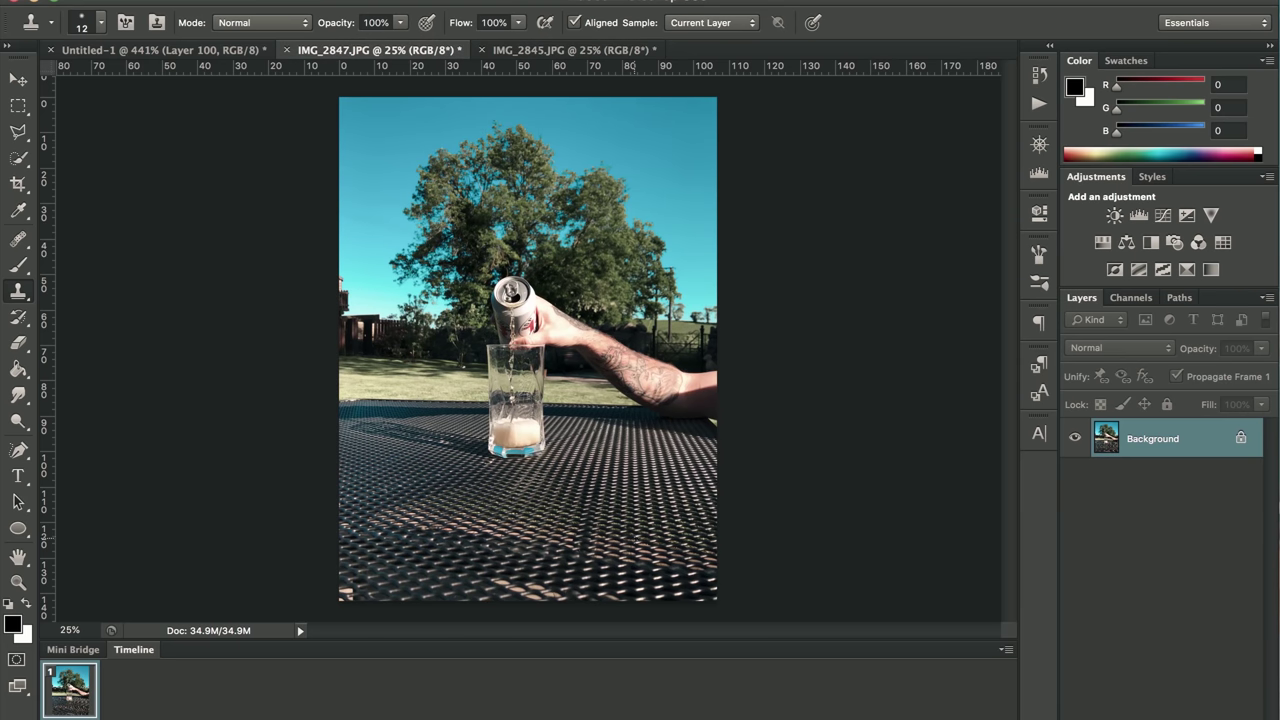
click(550, 52)
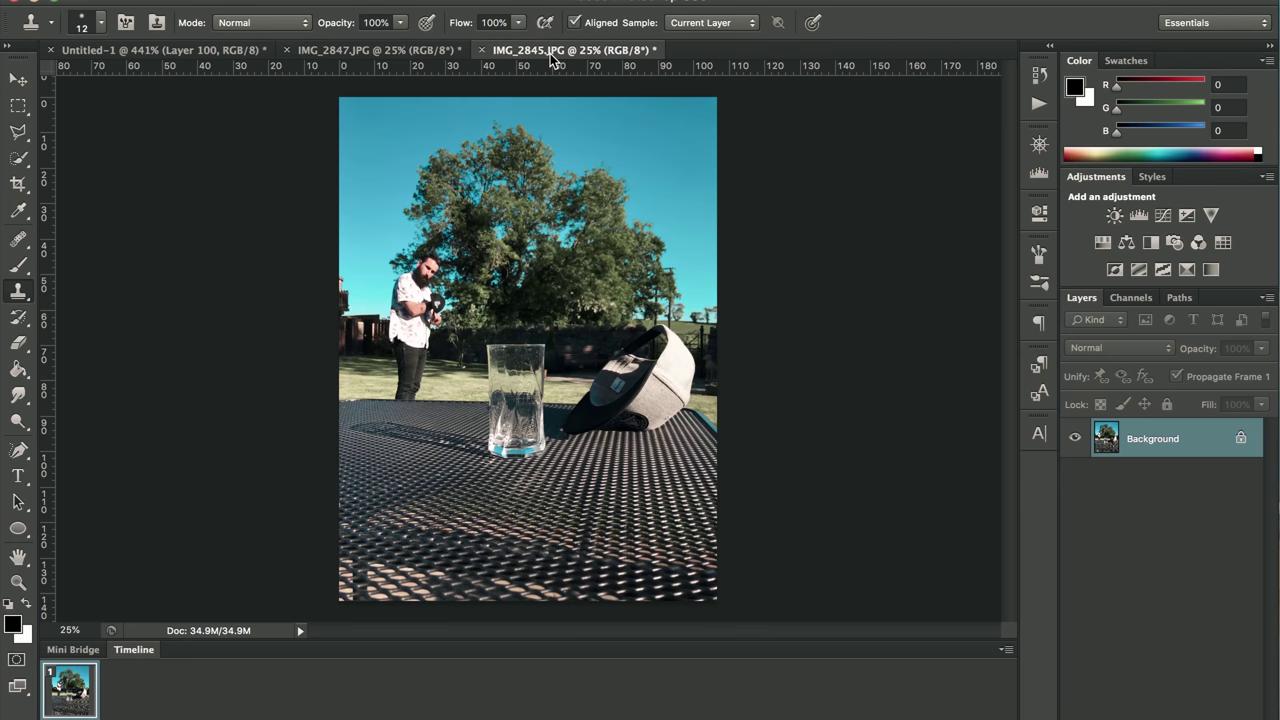
right_click(1194, 438)
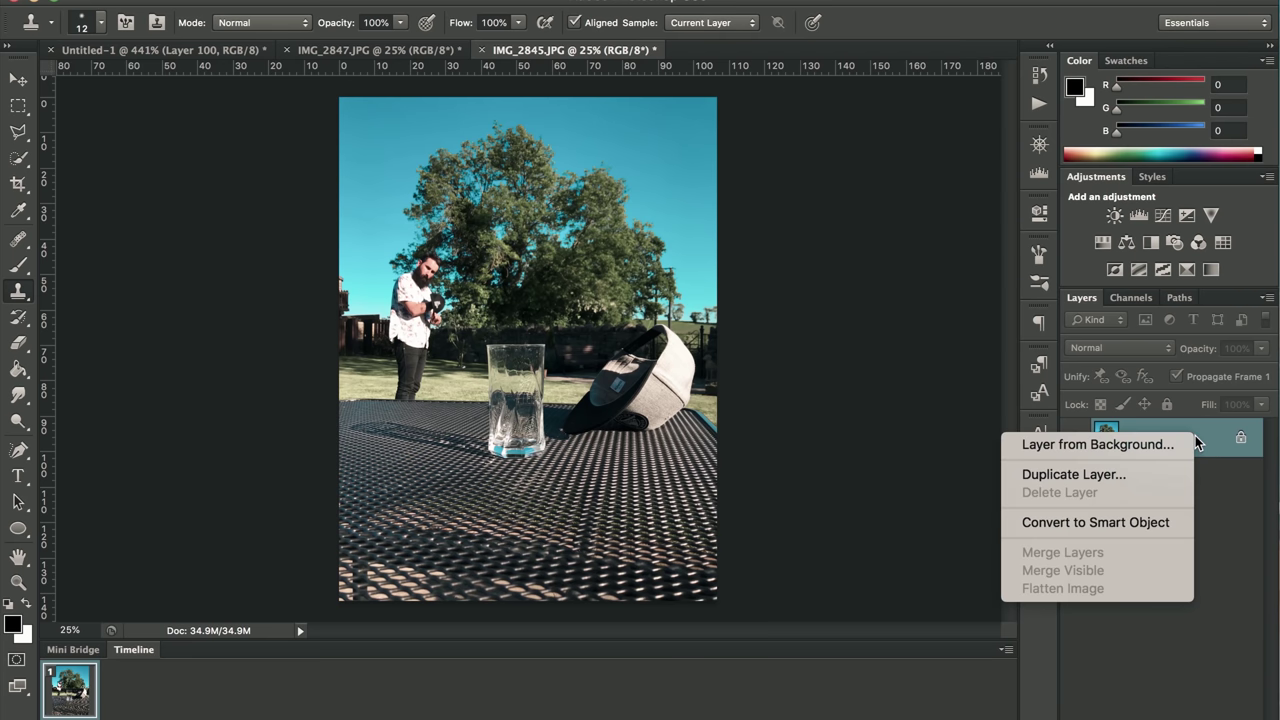
click(1140, 472)
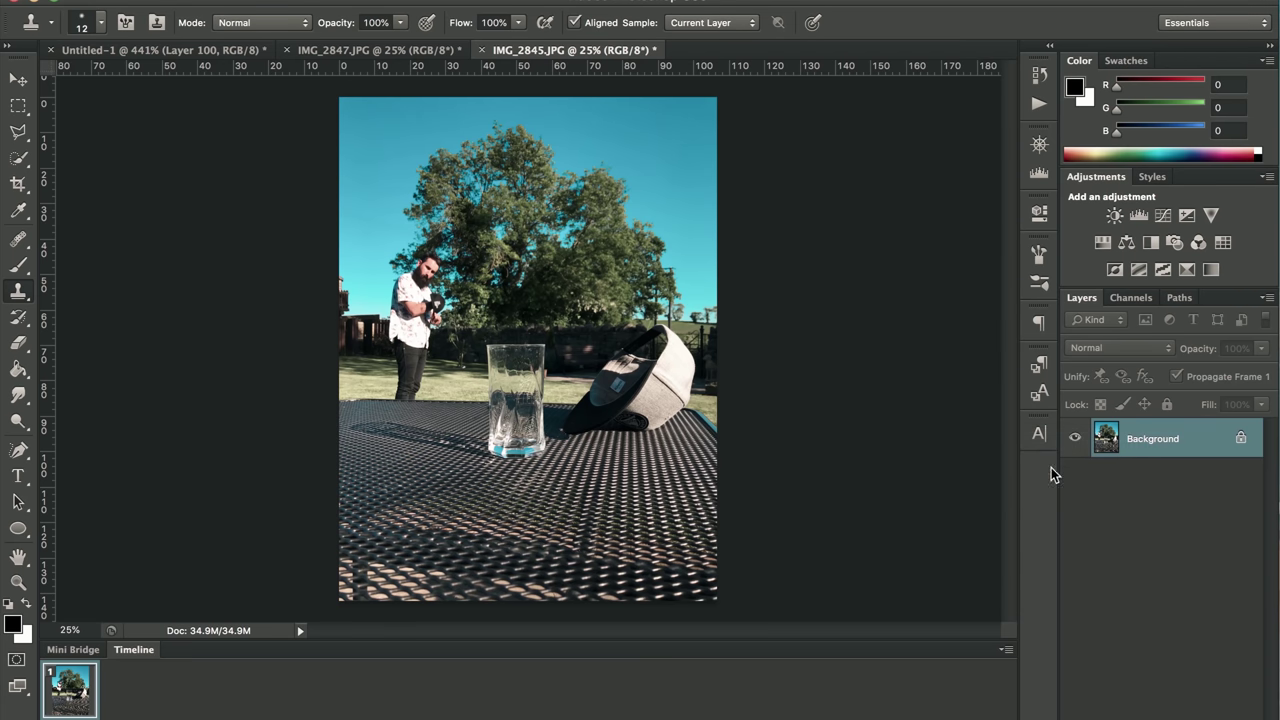
click(752, 366)
click(699, 352)
click(838, 284)
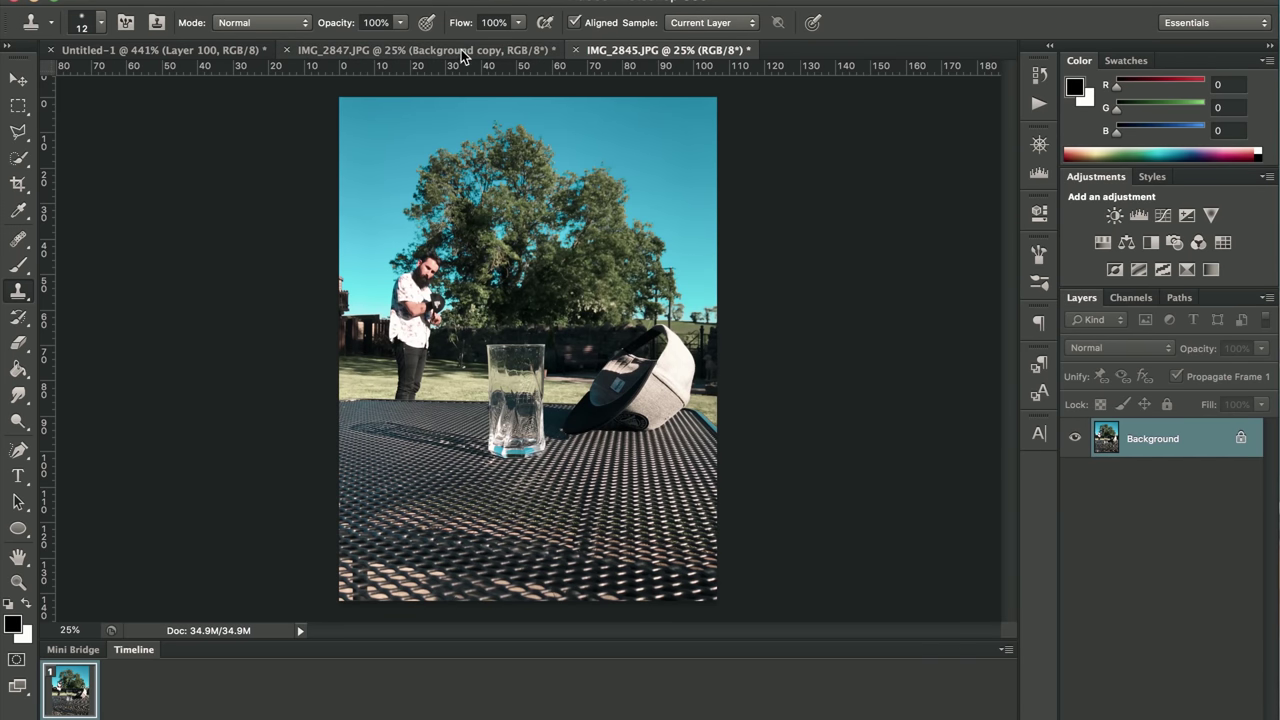
click(575, 50)
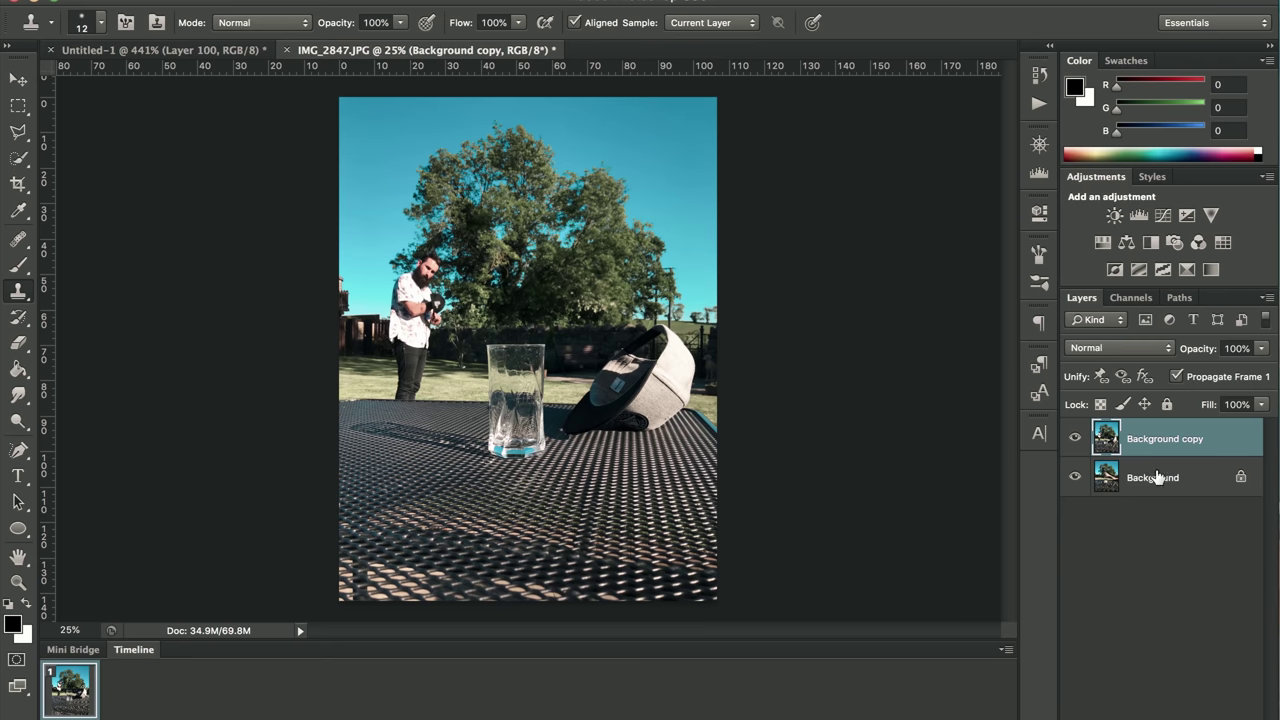
Compare the two stacked photos by repeatedly hiding and showing the Background copy layer.
click(1075, 439)
click(1075, 439)
click(1075, 439)
click(1075, 439)
click(1075, 439)
click(1075, 439)
click(1075, 439)
click(1075, 439)
key(super+plus)
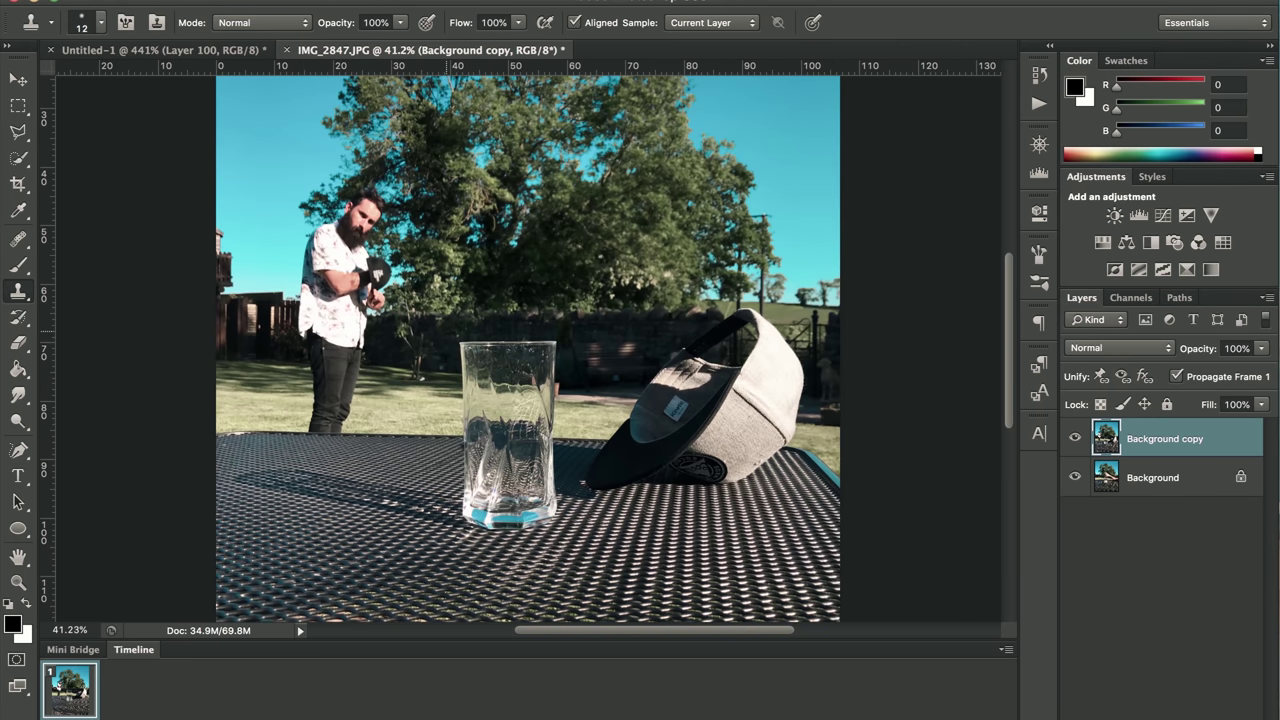
click(1076, 443)
click(1076, 443)
Duplicate the Background copy layer and hide the new Background copy 2.
right_click(1149, 448)
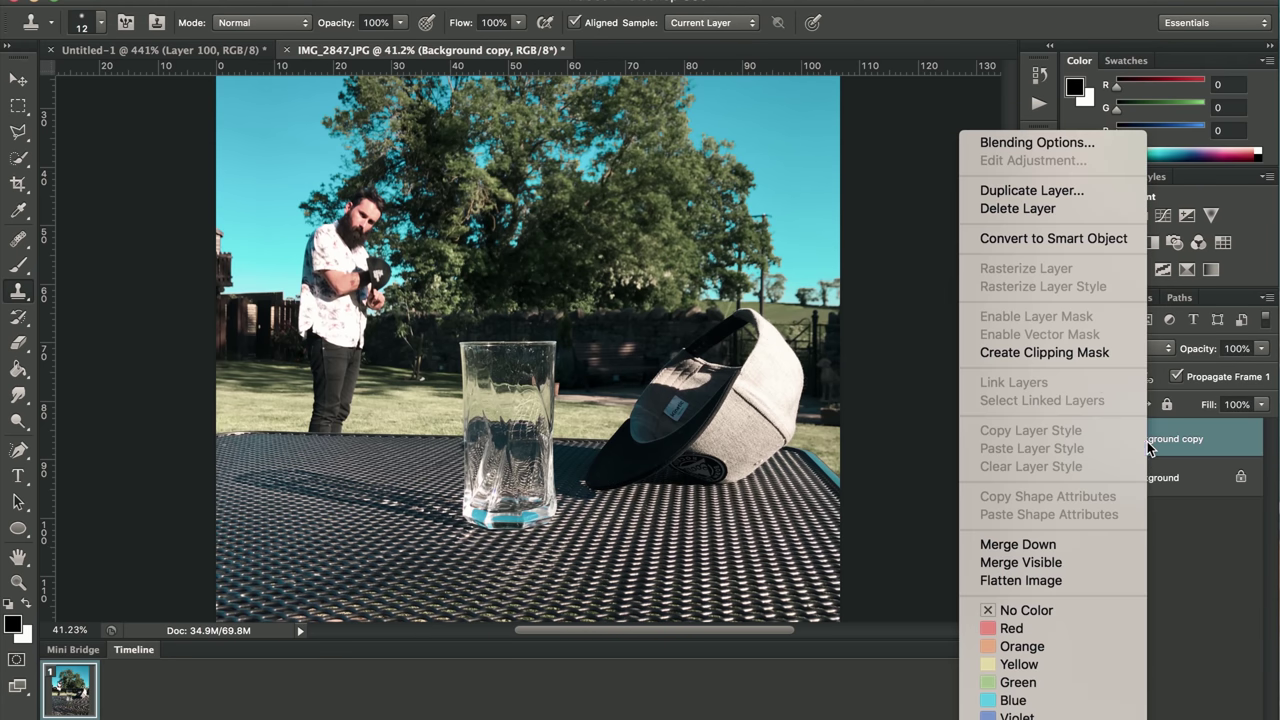
click(1067, 191)
click(850, 285)
click(1075, 437)
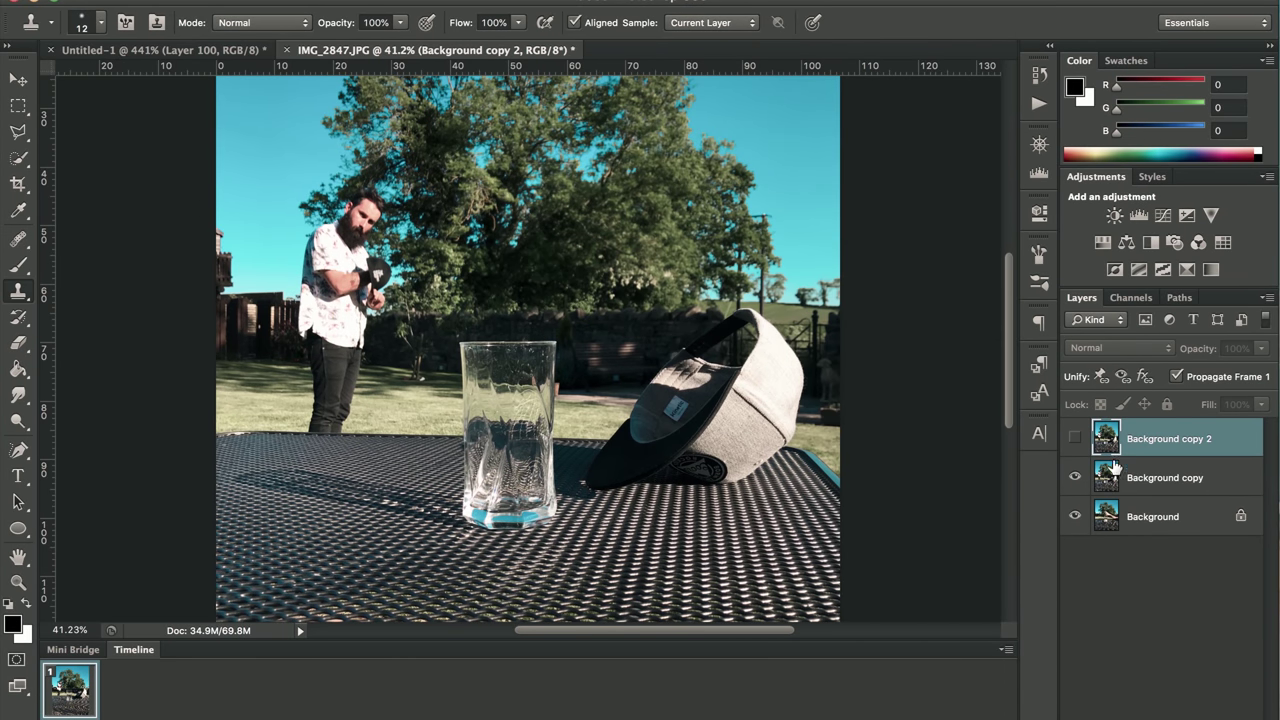
Erase the Background copy layer over the can, glass and arm with a soft 106 px Eraser to reveal the pouring hand.
click(1188, 488)
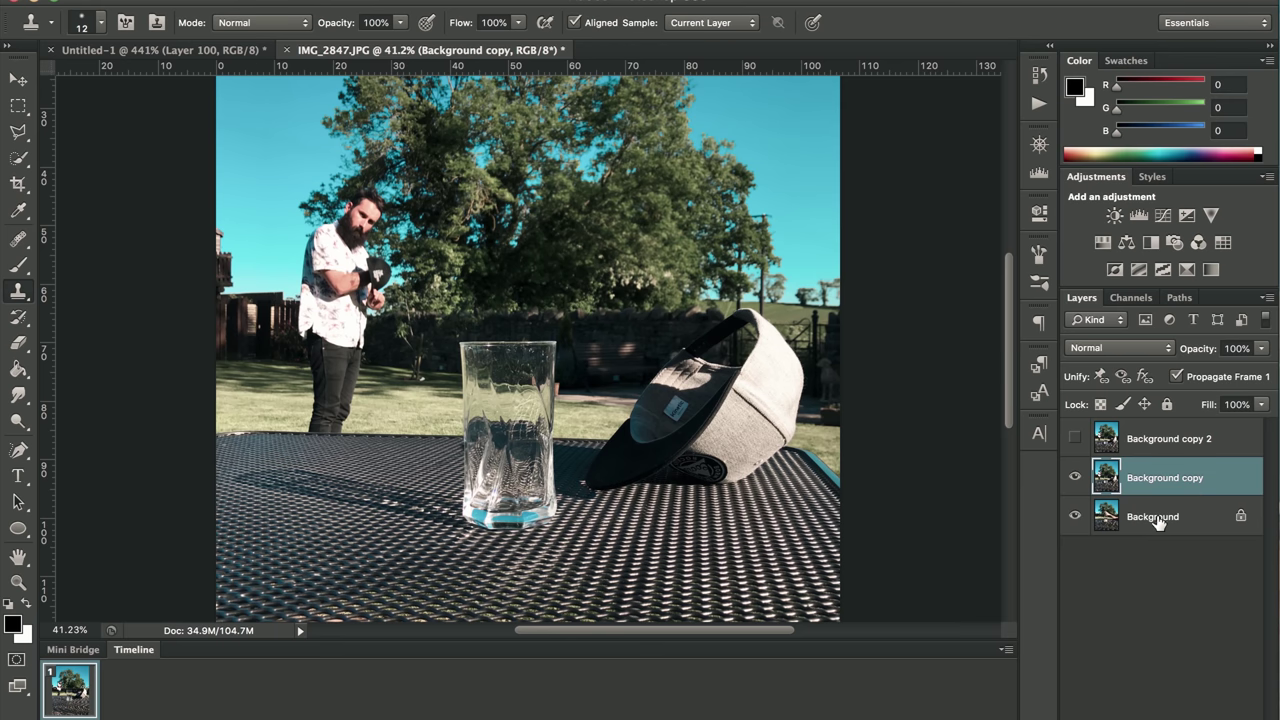
click(18, 343)
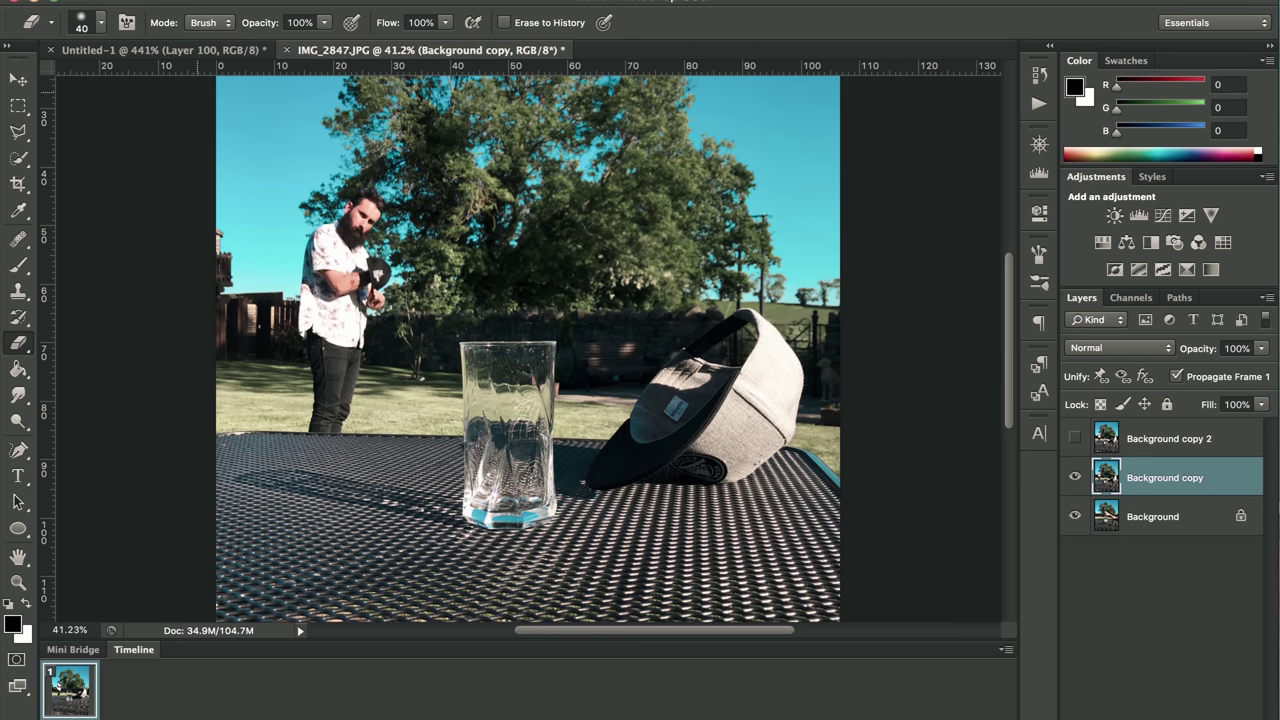
key(super+equal)
click(101, 22)
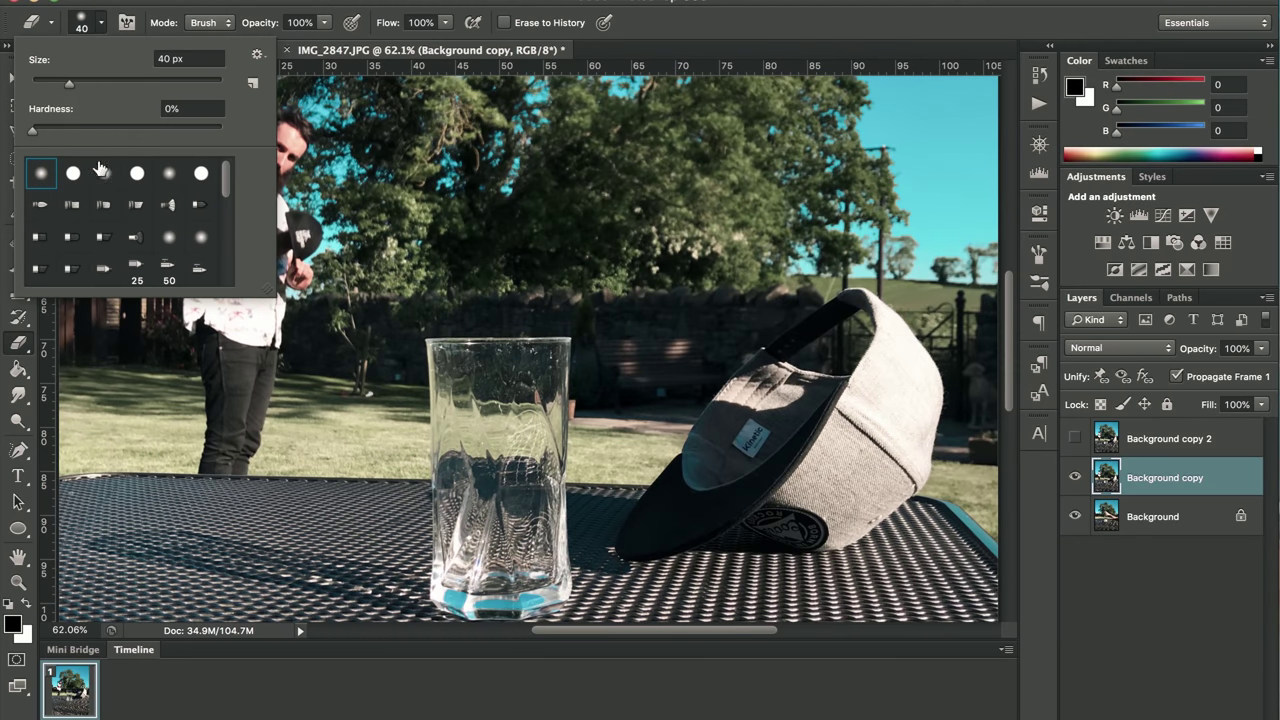
click(95, 82)
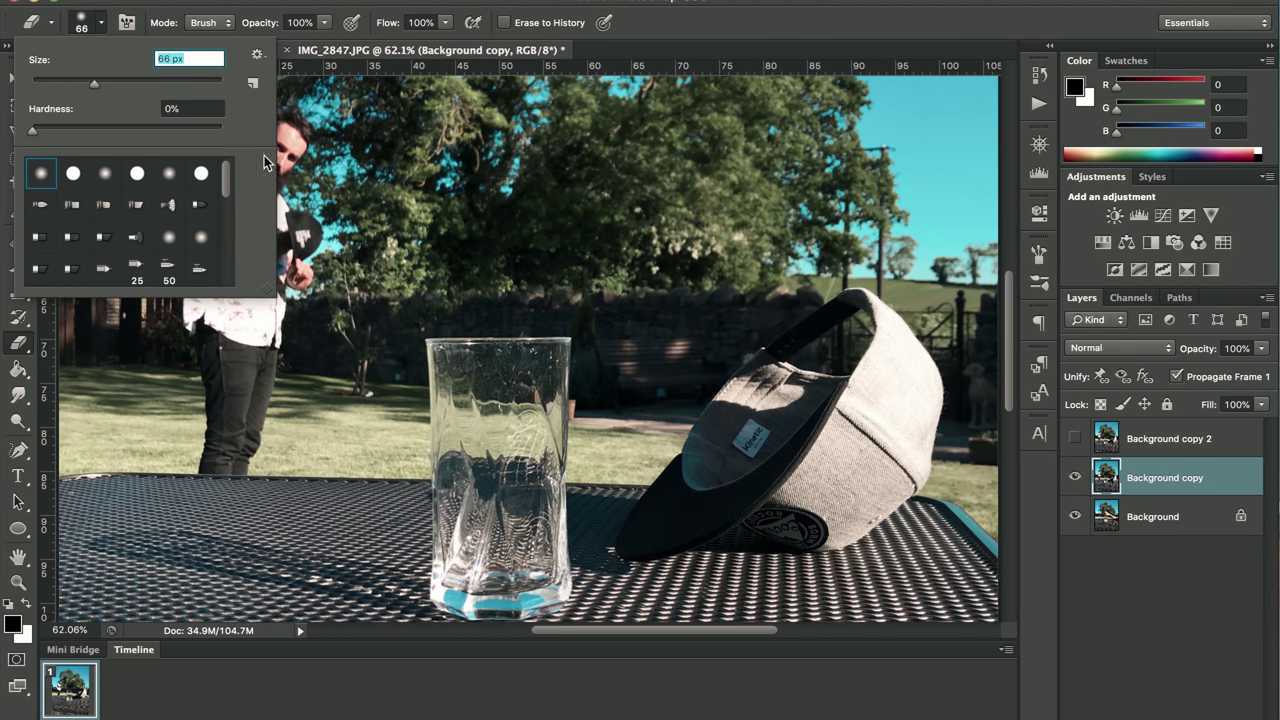
text(106)
key(Return)
mouse_move(656, 245)
mouse_down()
mouse_move(486, 261)
mouse_move(492, 337)
mouse_move(446, 323)
mouse_move(483, 428)
mouse_move(592, 524)
mouse_move(445, 572)
mouse_move(174, 457)
mouse_up()
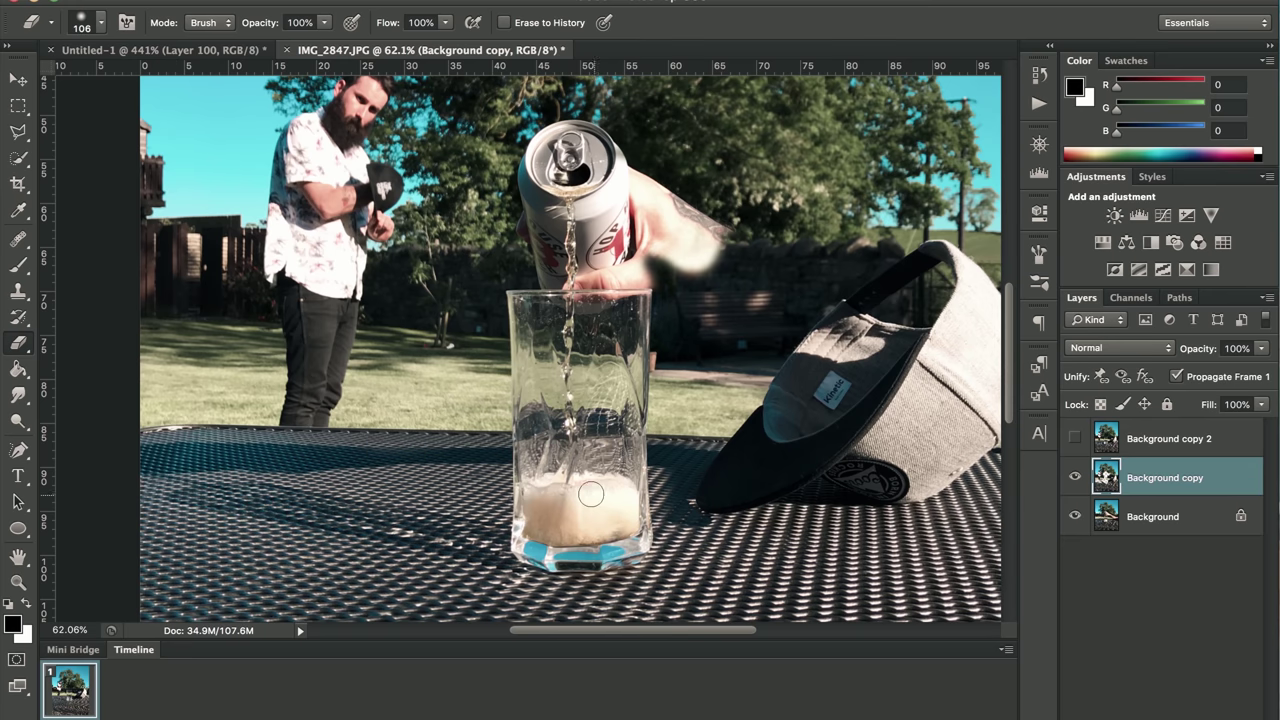
drag(697, 448, 553, 478)
mouse_move(530, 310)
mouse_down()
mouse_move(635, 315)
mouse_move(715, 375)
mouse_up()
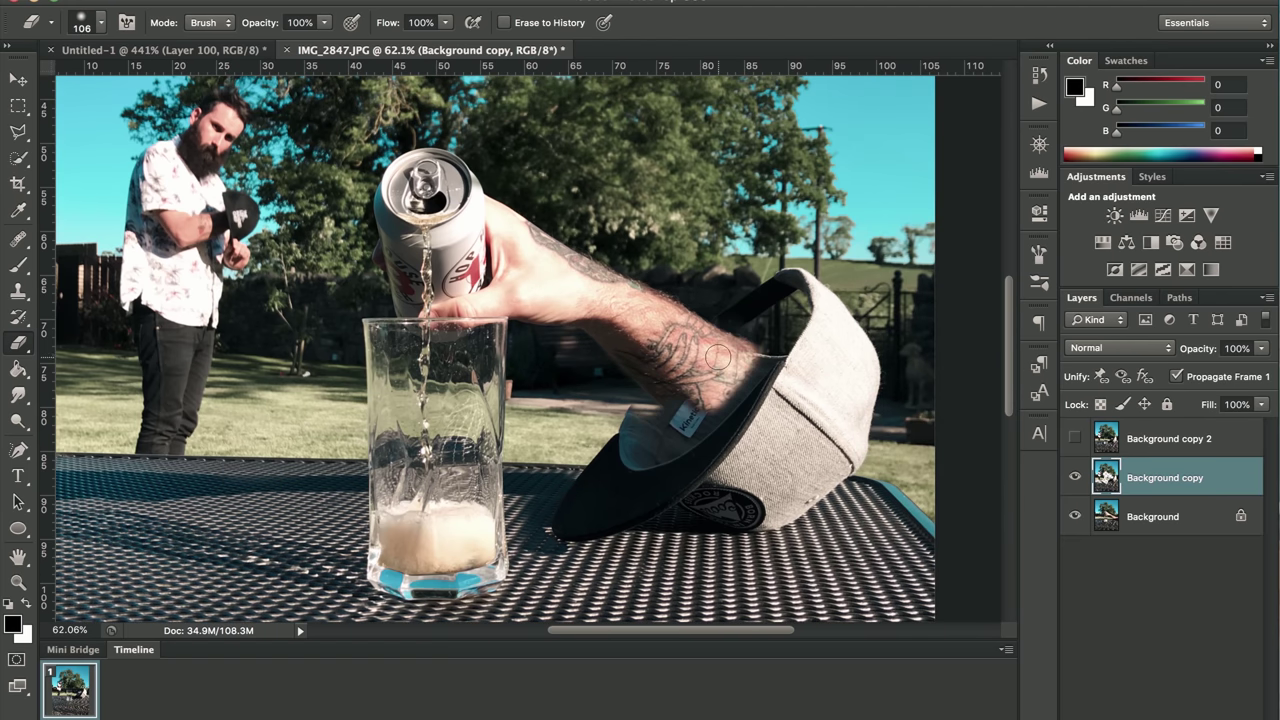
Erase Background copy more precisely where the arm enters the cap, using a 39 px Eraser.
scroll(718, 360, up, 3)
scroll(620, 411, up, 4)
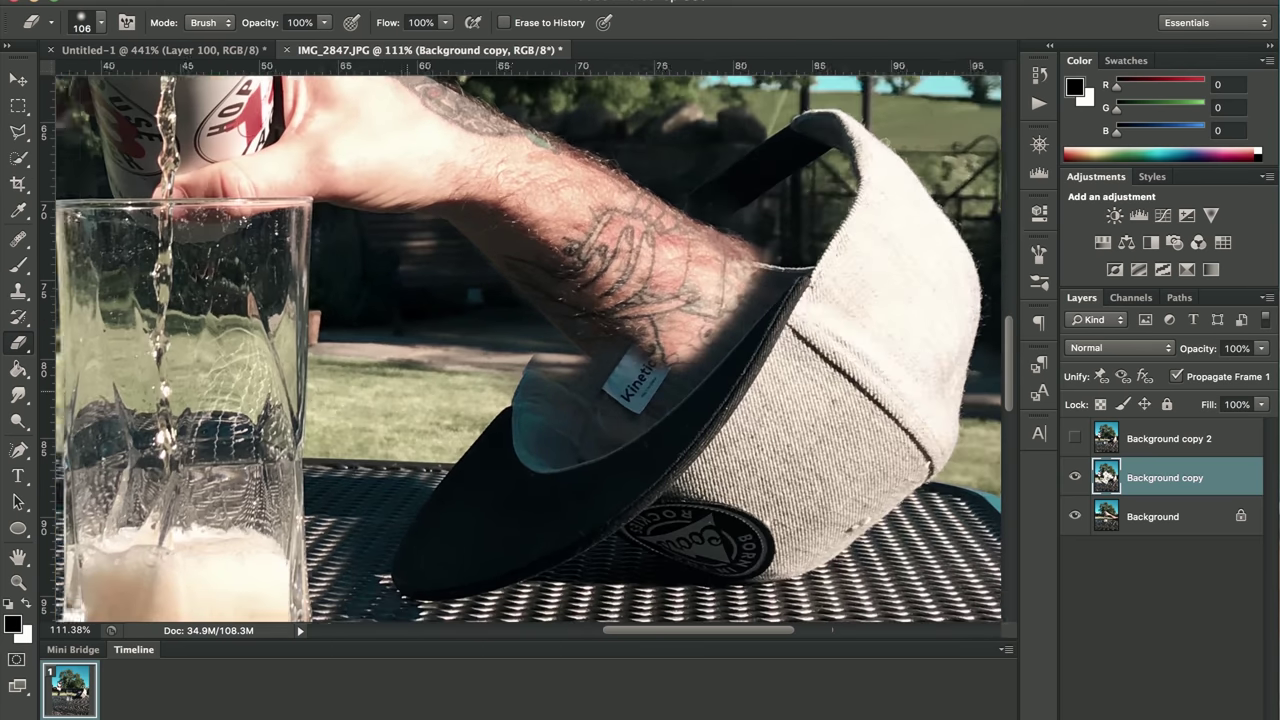
scroll(620, 411, right, 5)
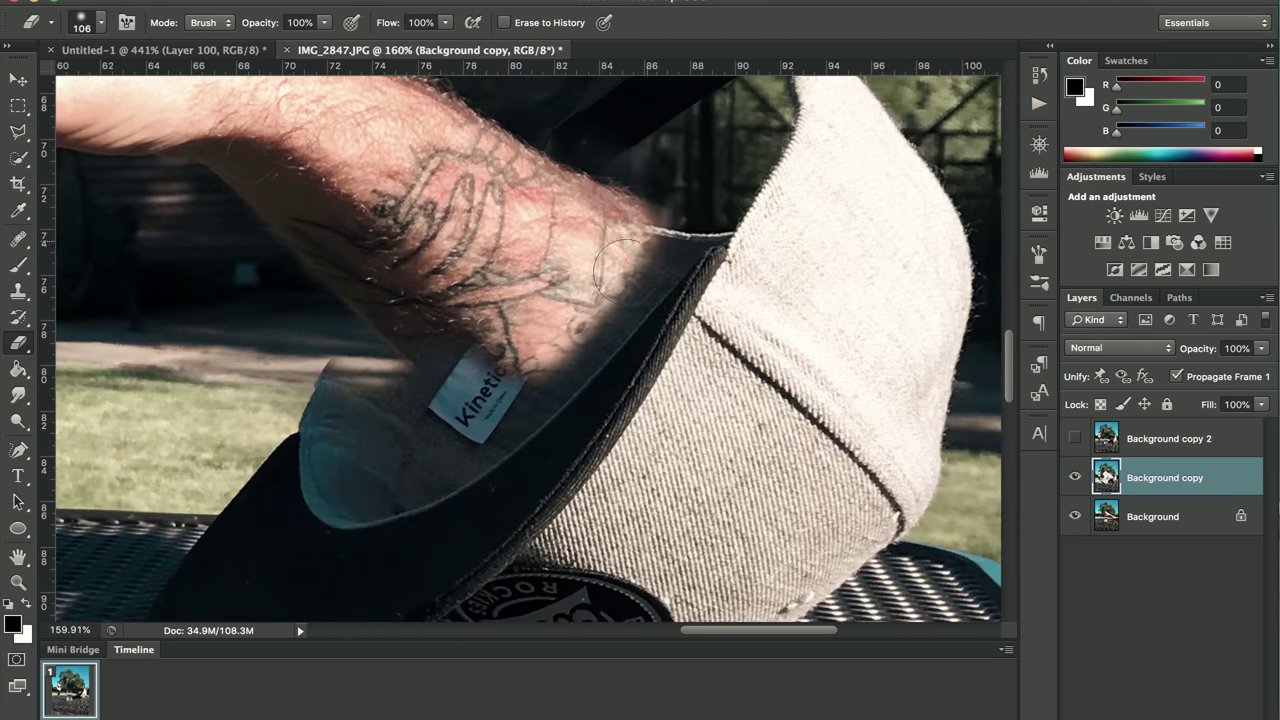
click(100, 22)
click(72, 88)
click(104, 26)
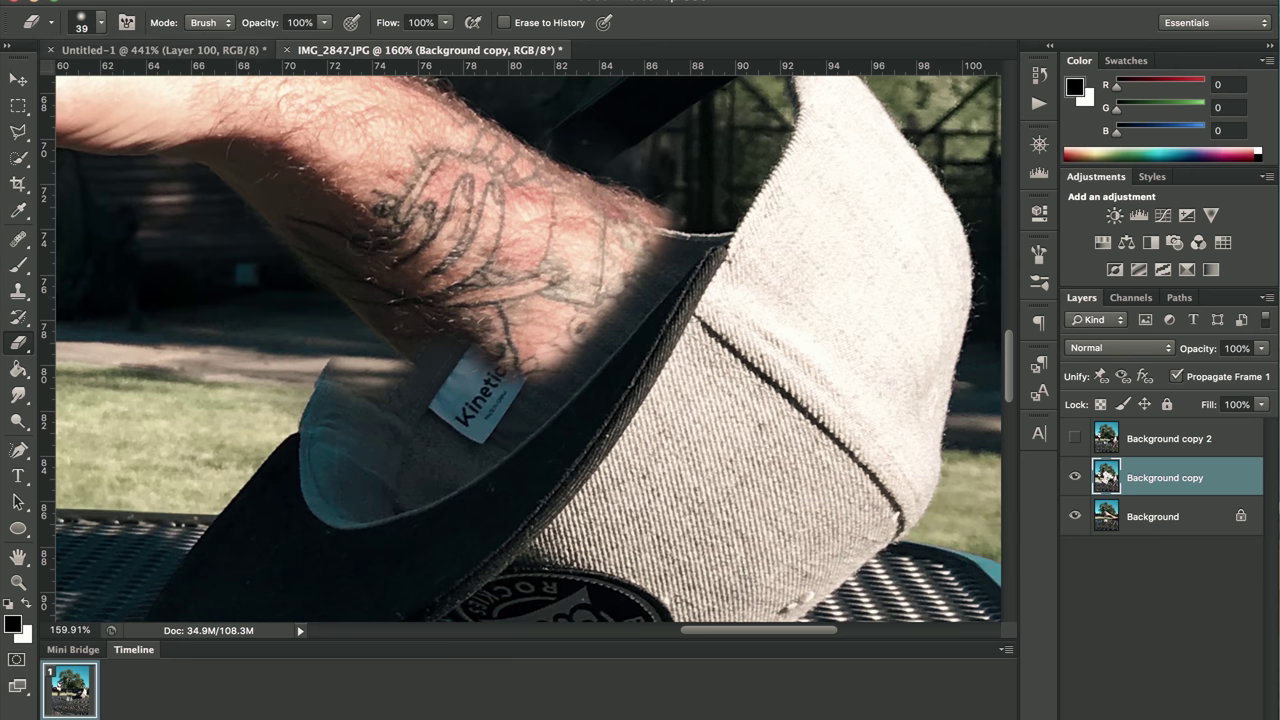
drag(465, 357, 500, 388)
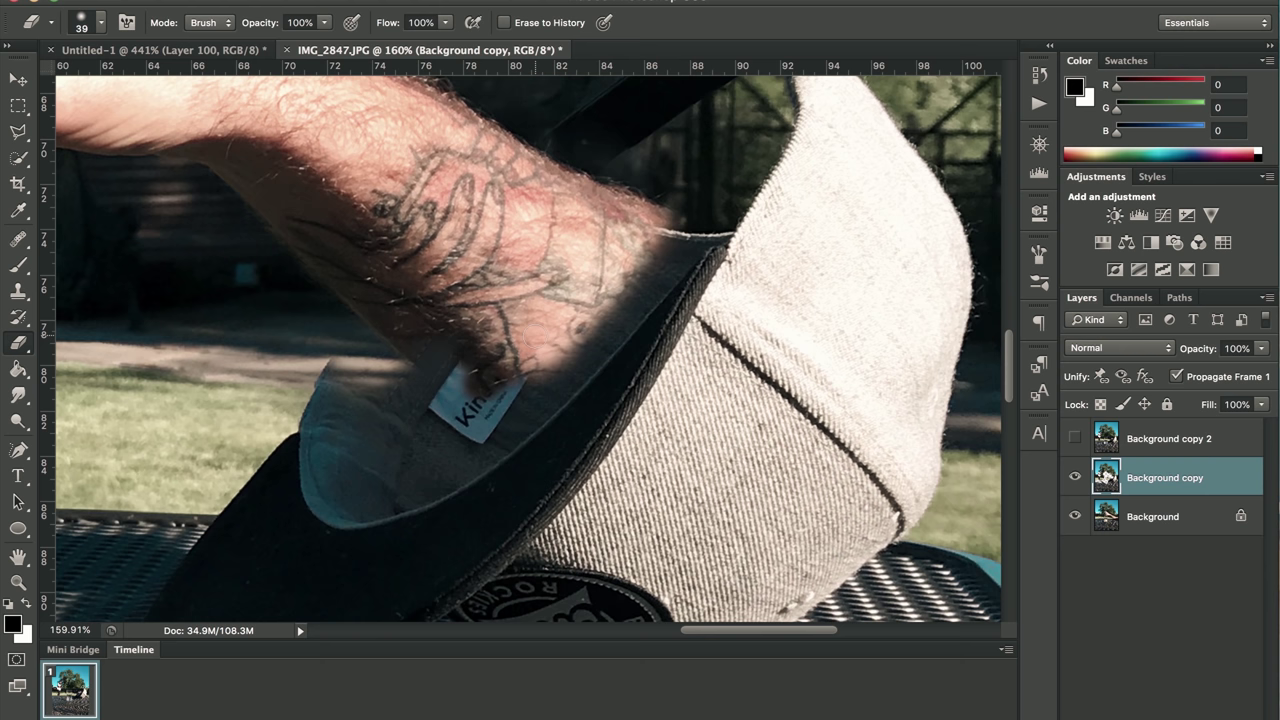
mouse_move(470, 410)
mouse_down()
mouse_move(560, 372)
mouse_move(690, 215)
mouse_move(495, 435)
mouse_move(570, 385)
mouse_move(722, 224)
mouse_move(617, 343)
mouse_move(462, 452)
mouse_up()
scroll(611, 295, down, 3)
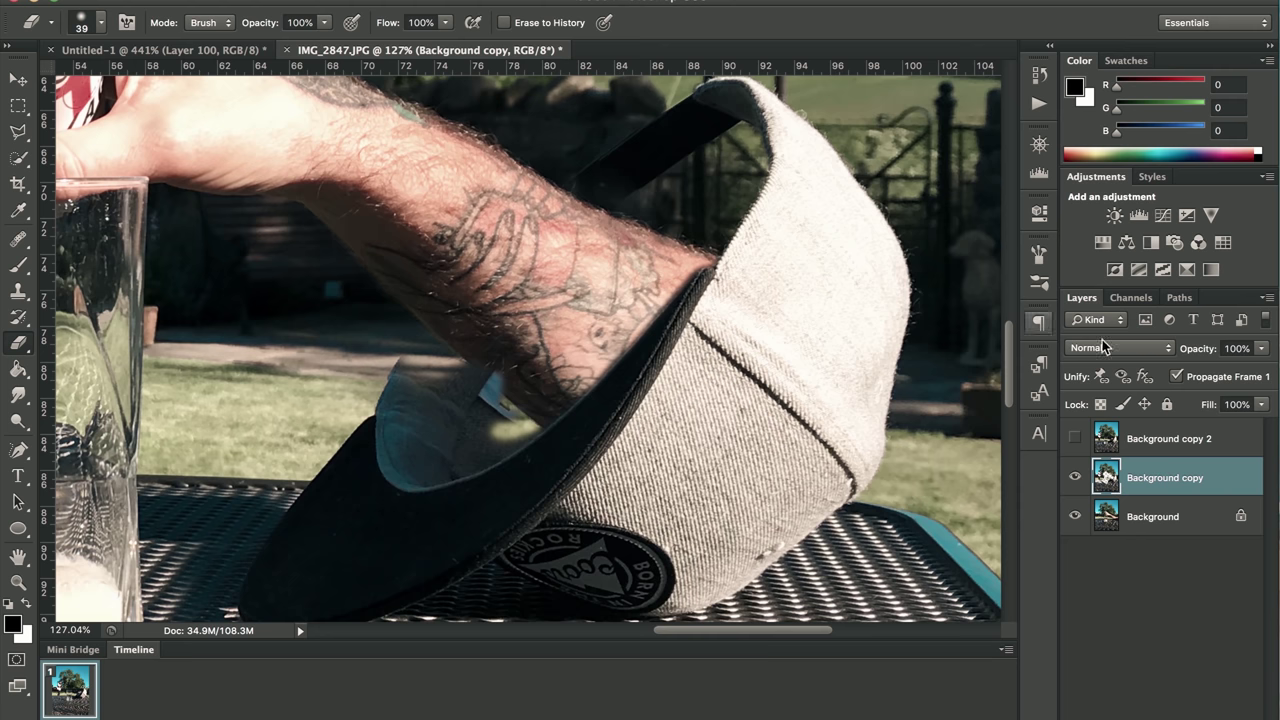
Try Background copy 2 above and below Background copy, toggling its visibility to compare the composite.
click(1075, 437)
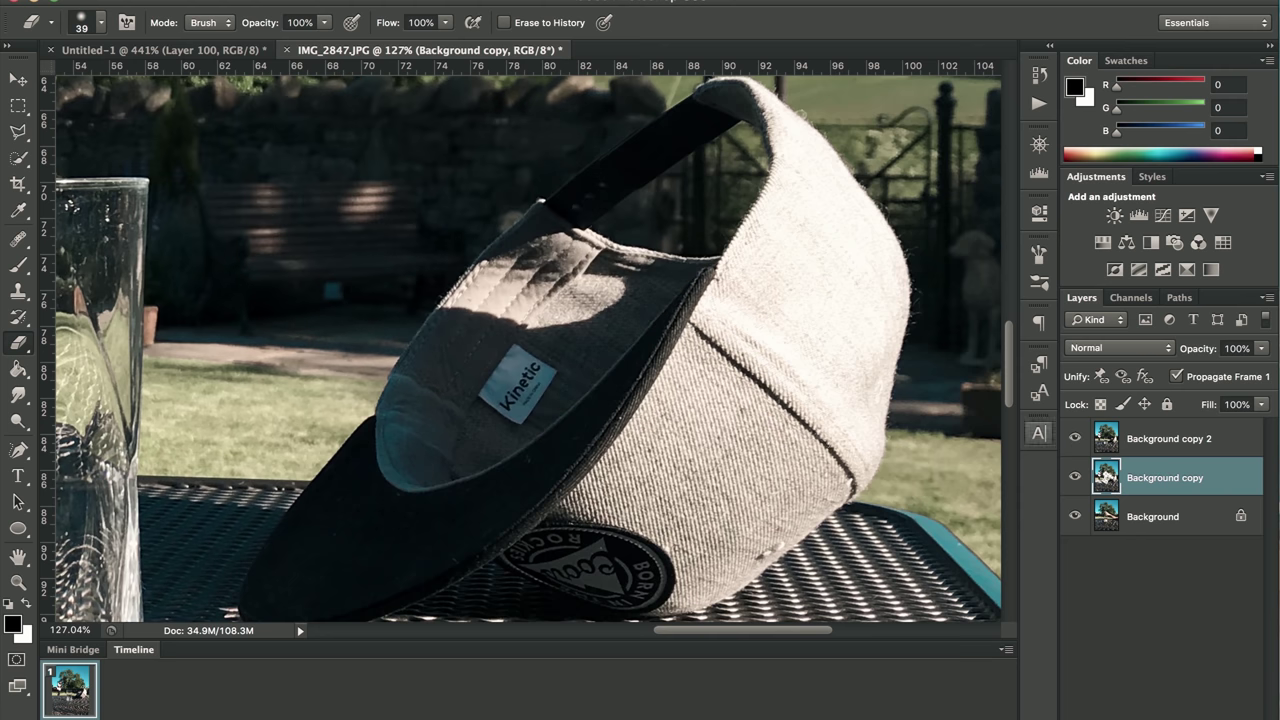
drag(1186, 450, 1168, 498)
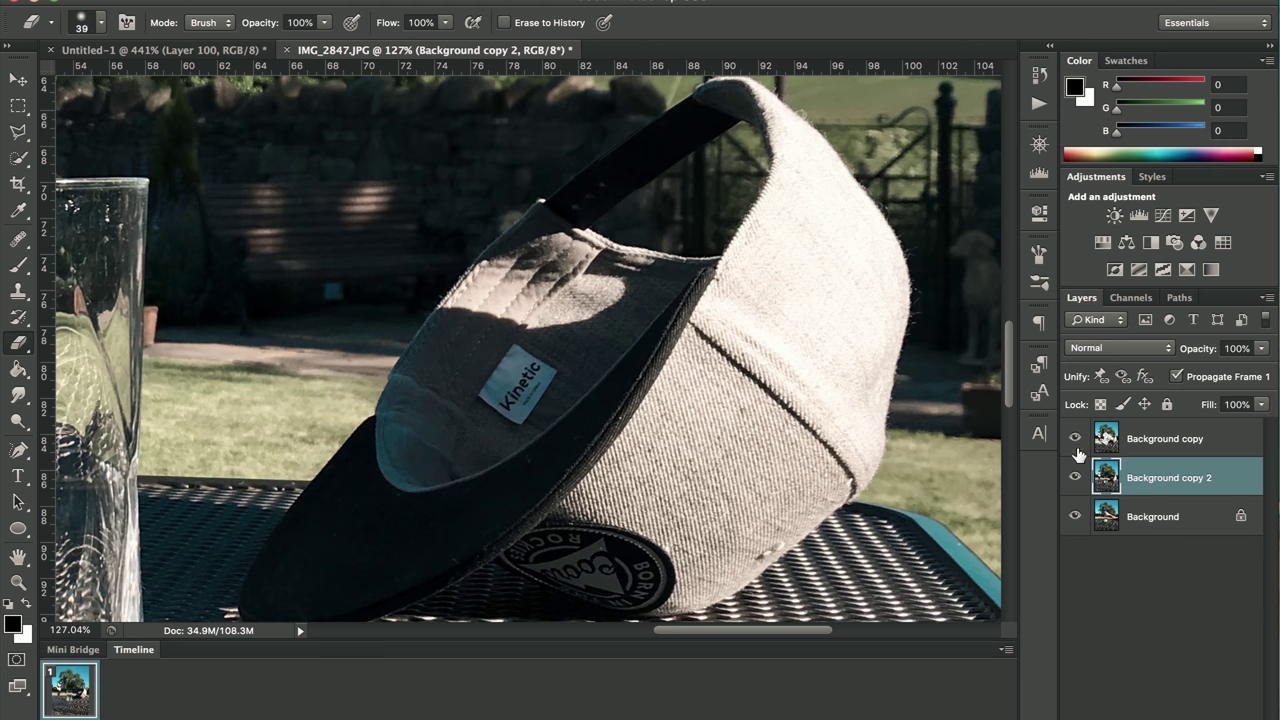
click(1075, 478)
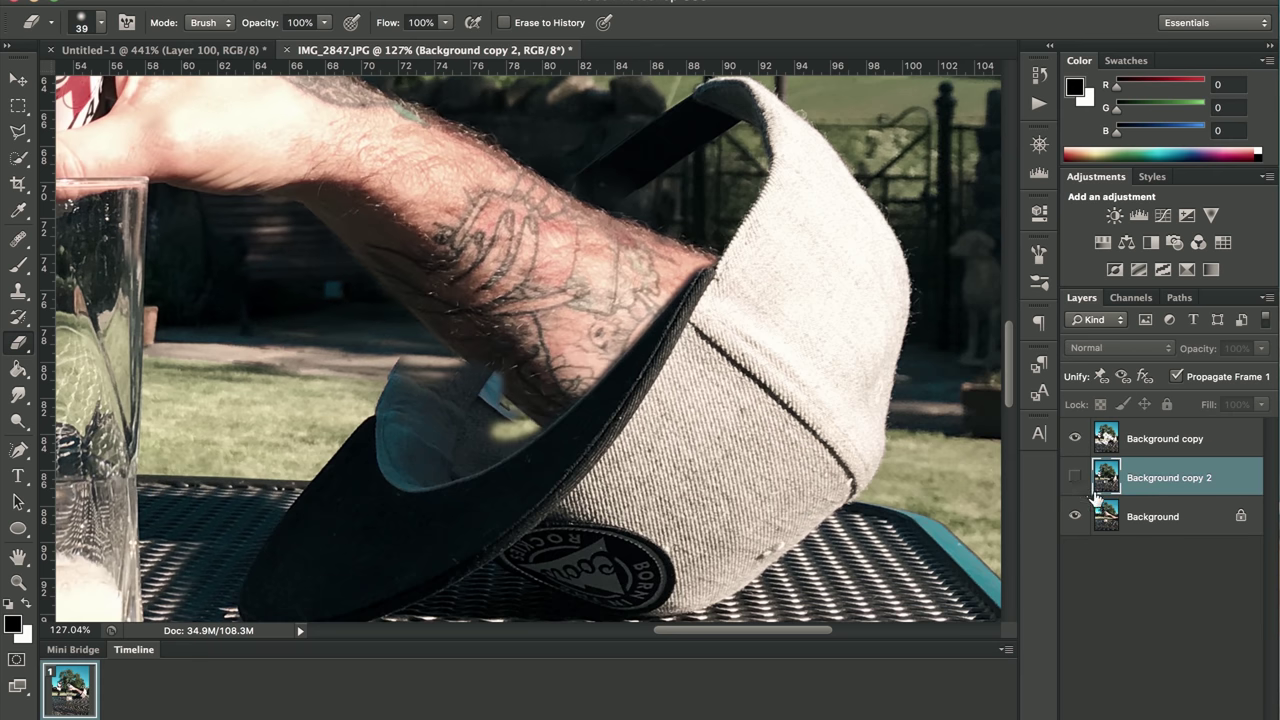
click(1076, 481)
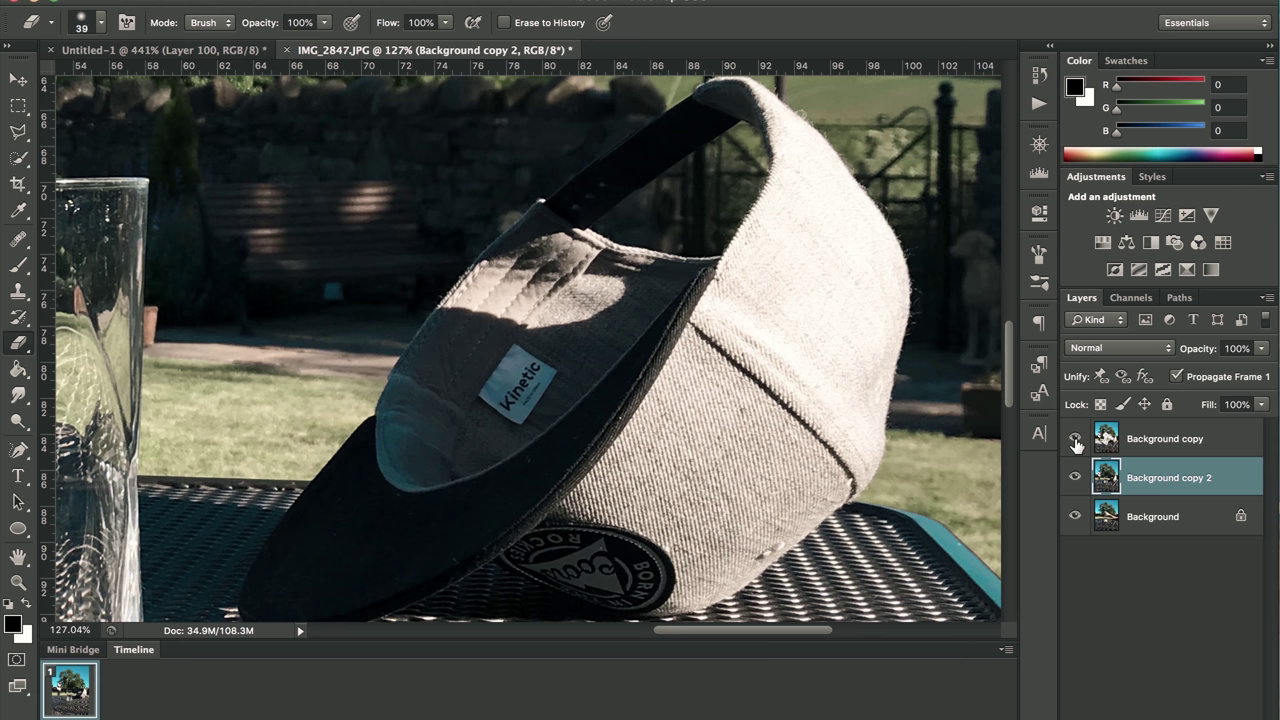
scroll(530, 451, down, 5)
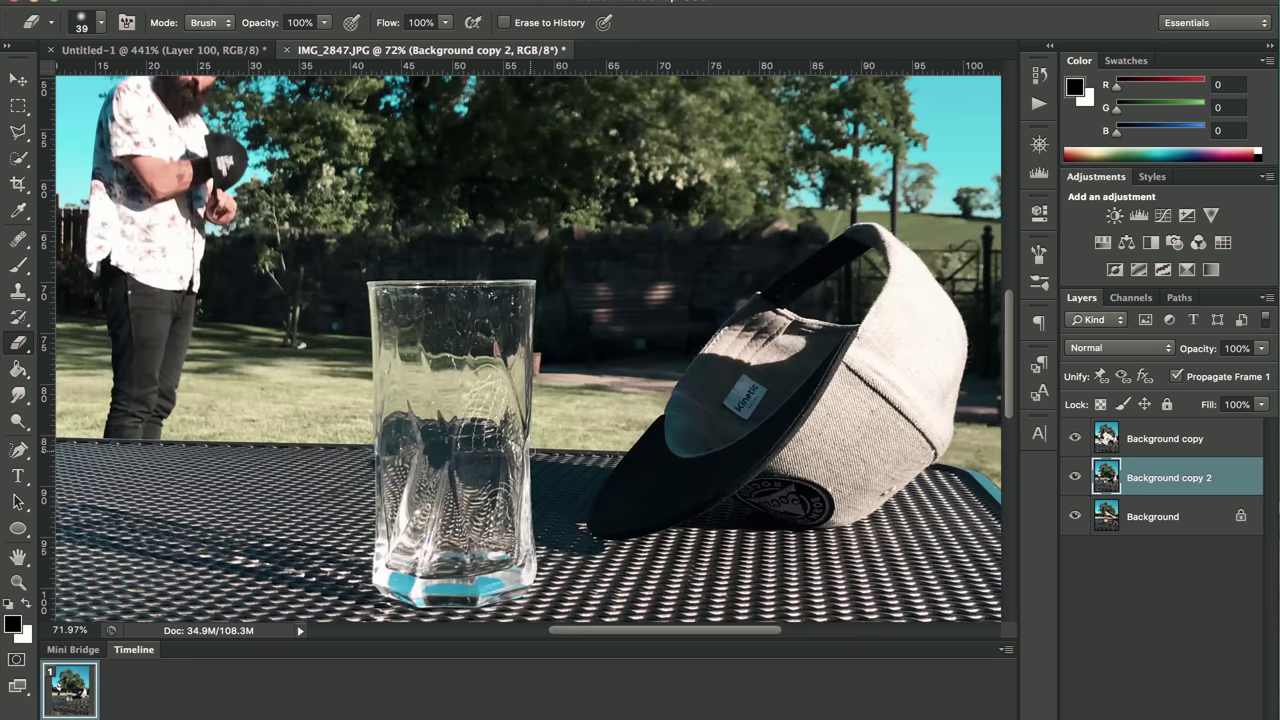
click(1075, 478)
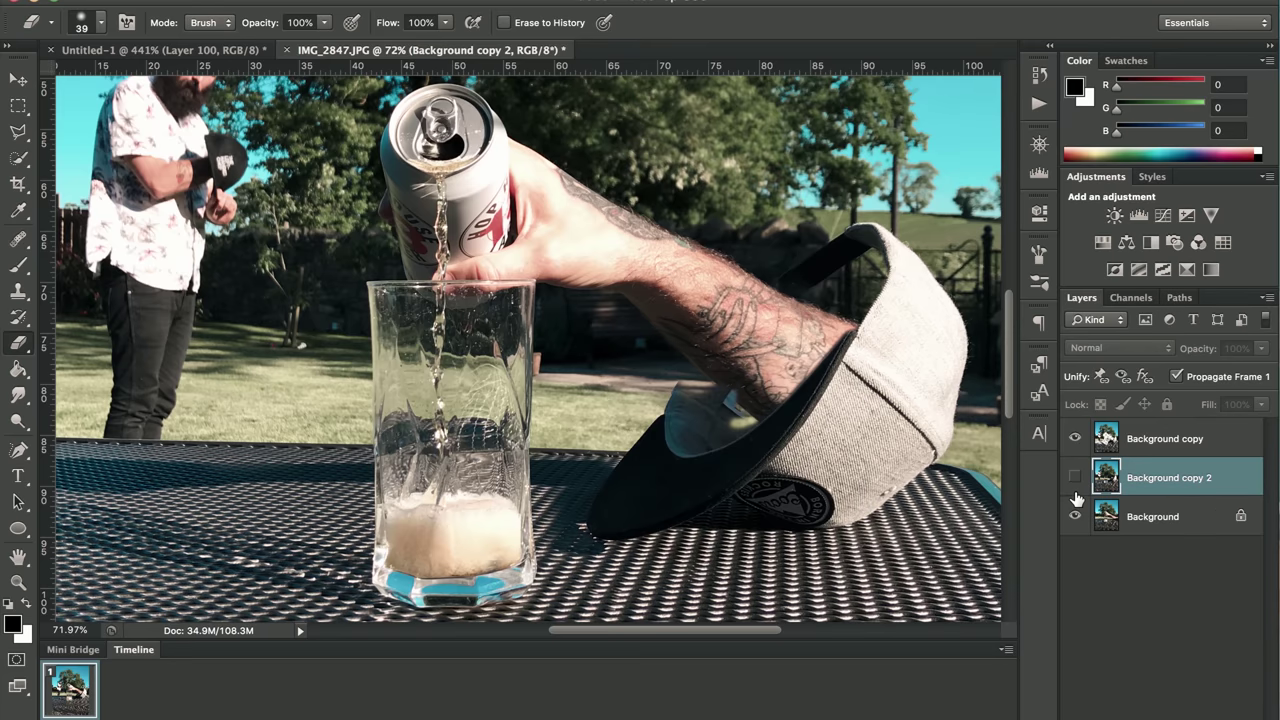
click(1075, 478)
drag(1128, 484, 1132, 434)
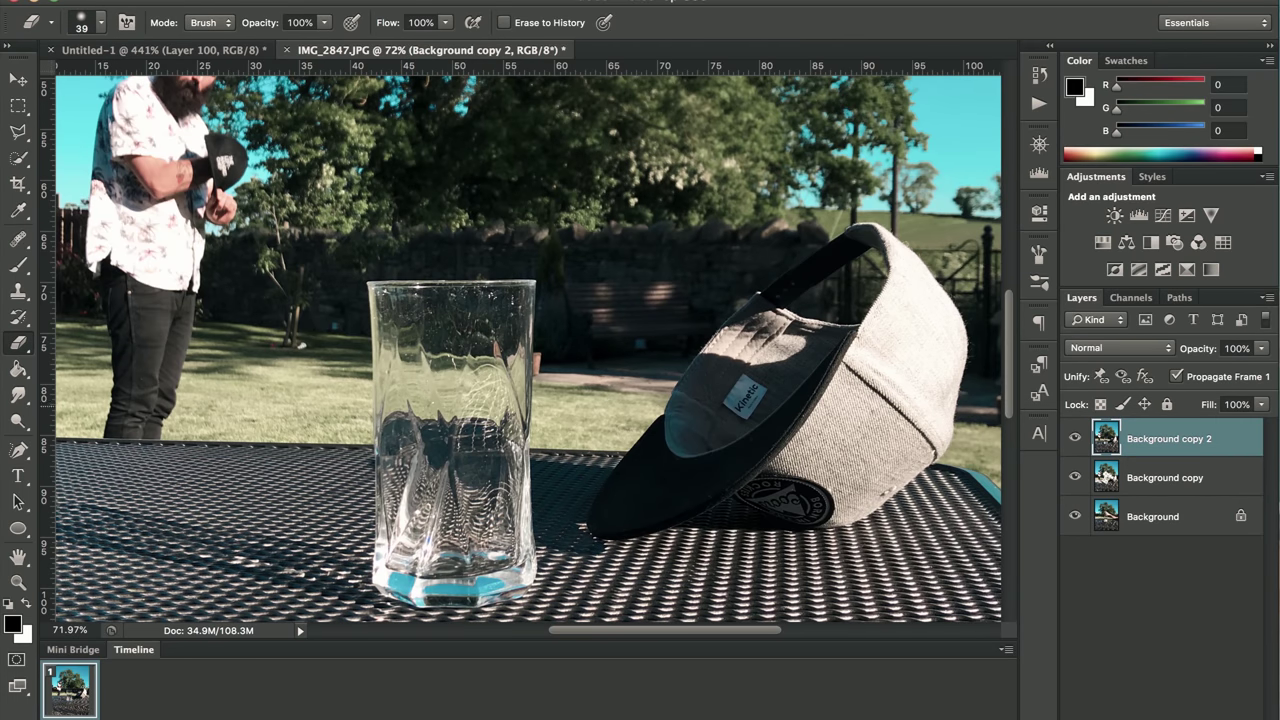
click(1071, 433)
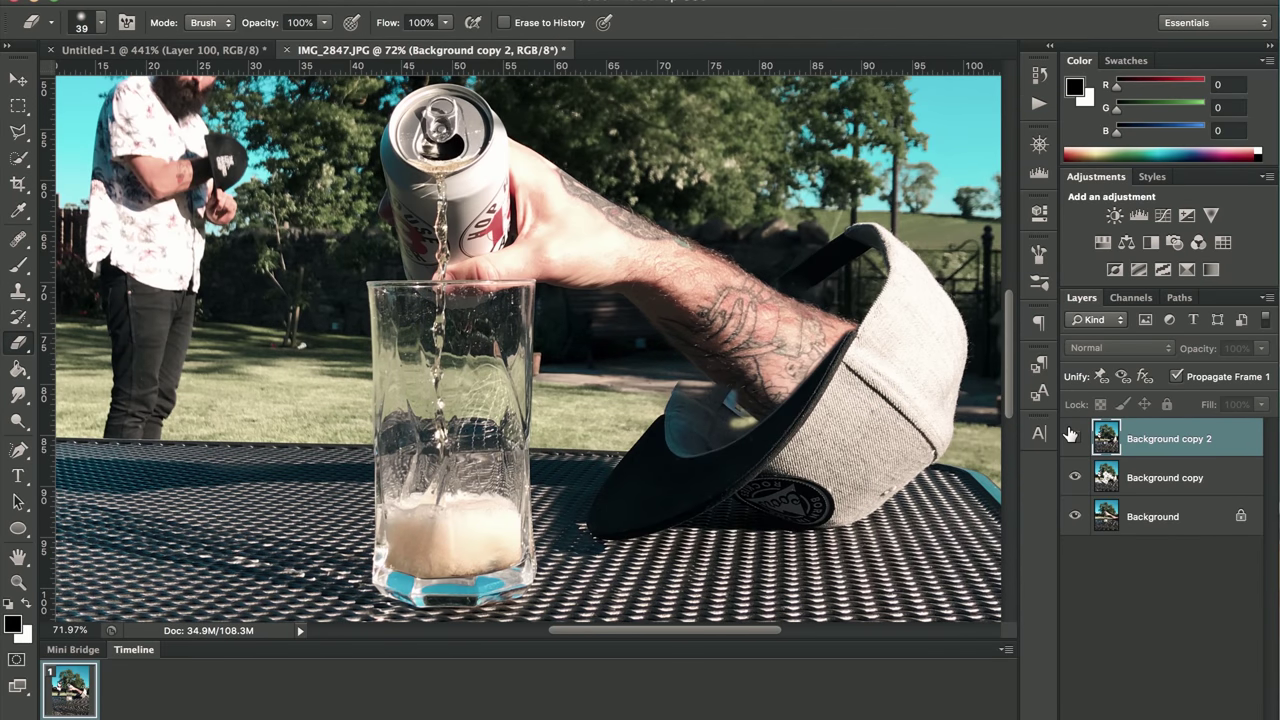
click(1071, 435)
drag(1135, 440, 1146, 488)
Convert the locked Background into a regular layer with the default settings, and move Background copy 2 beneath it.
right_click(1169, 524)
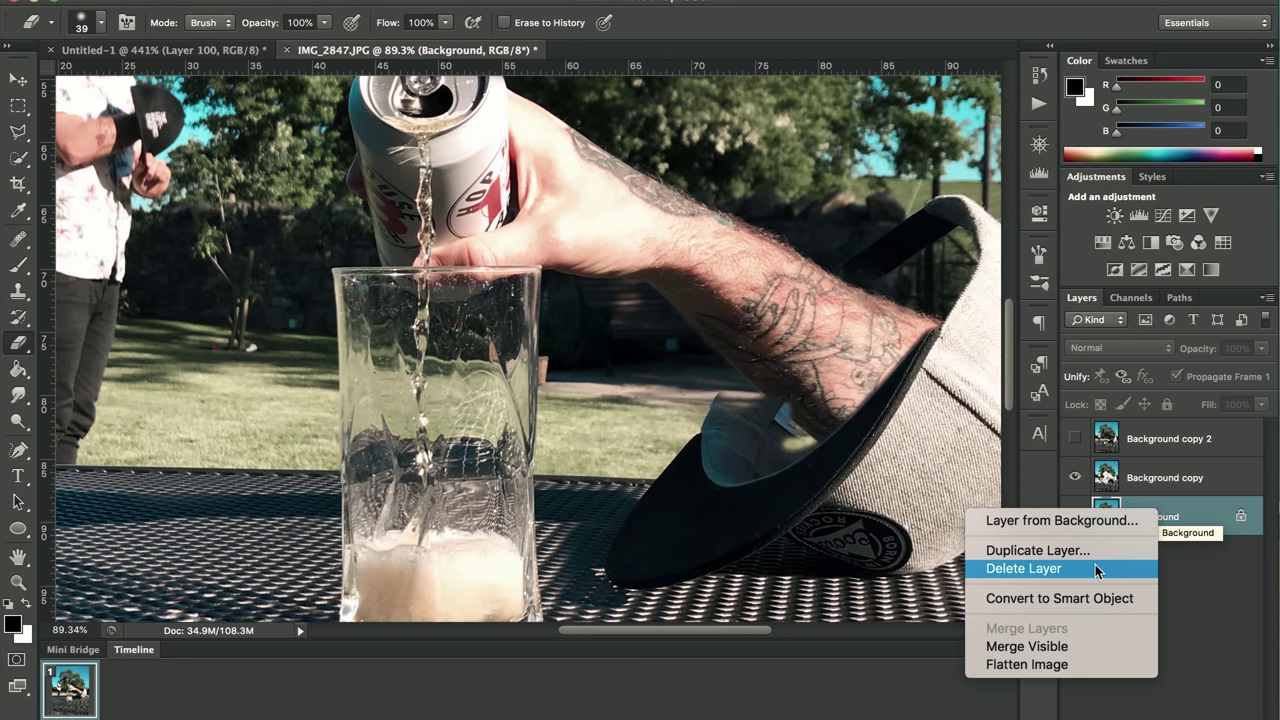
click(1110, 520)
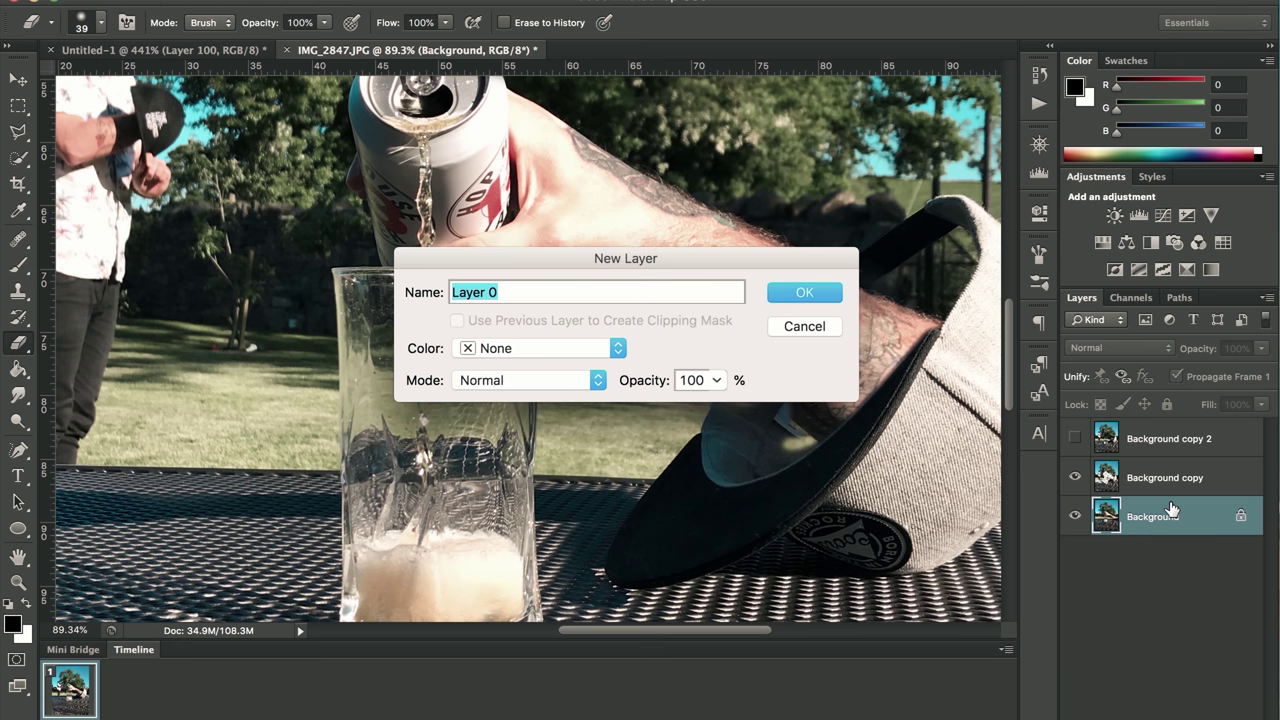
key(Return)
drag(1201, 444, 1200, 533)
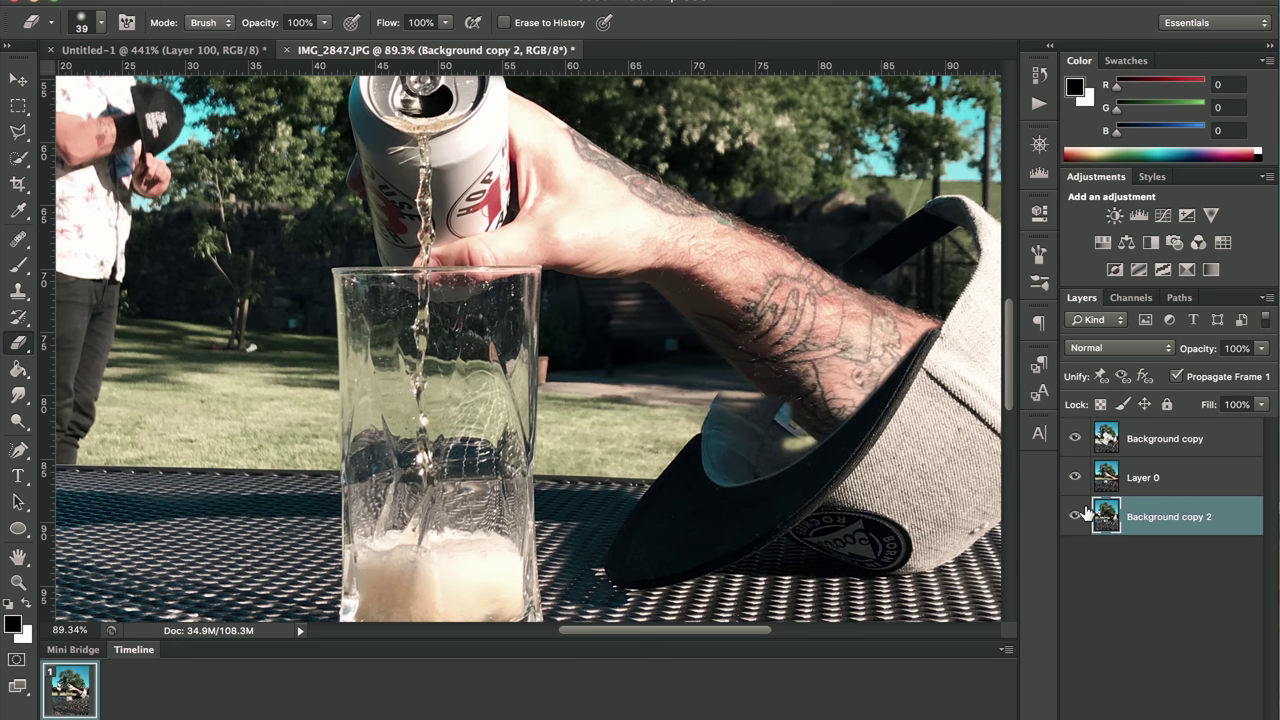
Erase the remnants beneath the arm inside the cap on Layer 0 and Background copy to reveal the cap's label and lining.
scroll(764, 435, up, 3)
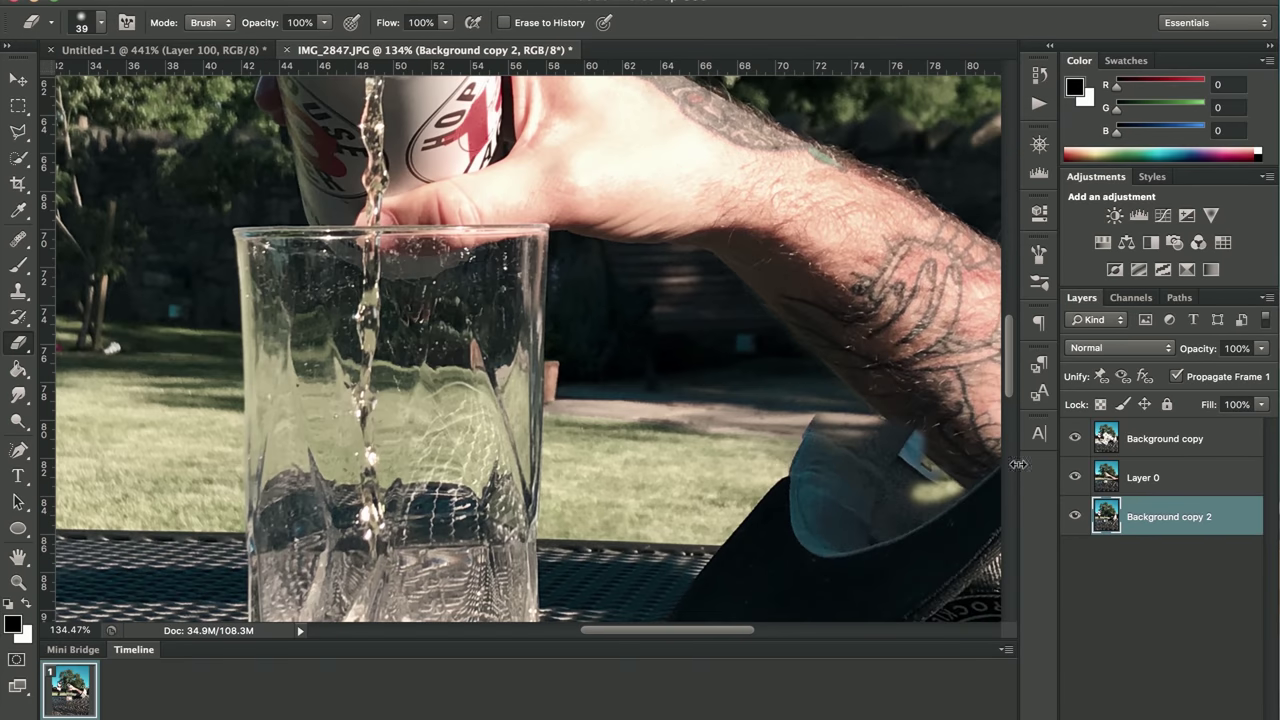
click(1158, 480)
scroll(828, 420, right, 10)
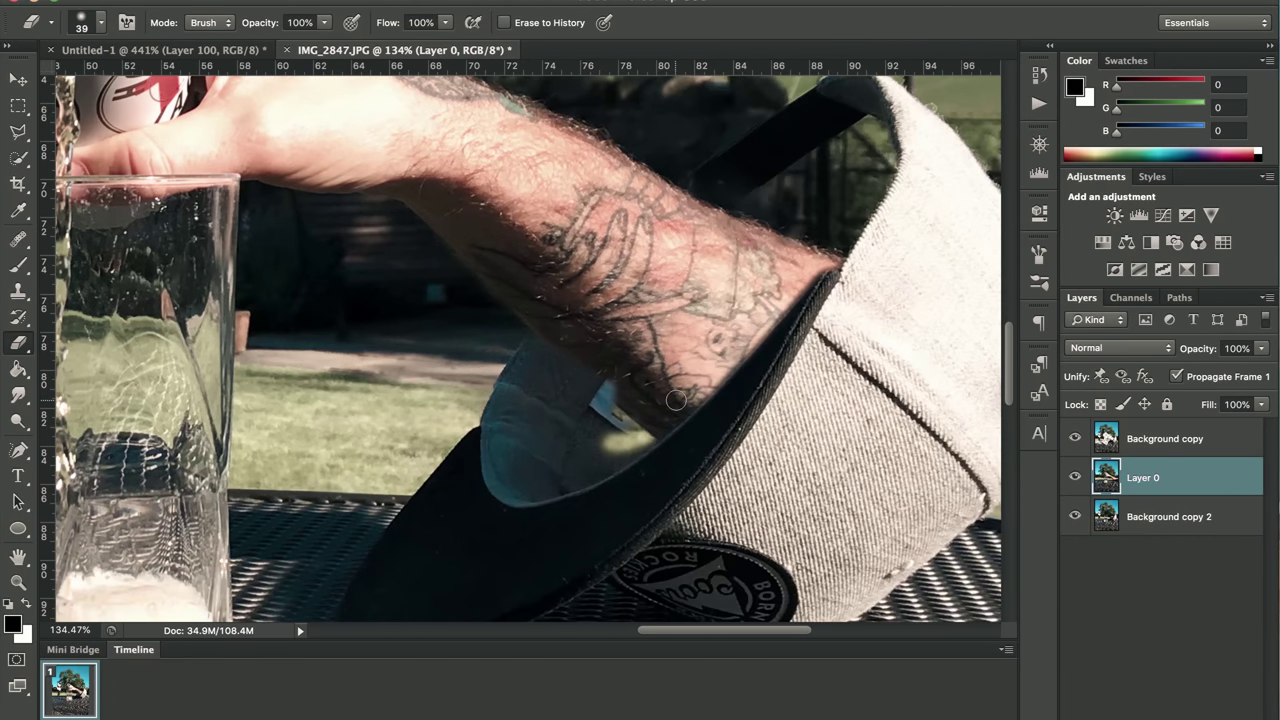
scroll(661, 407, up, 3)
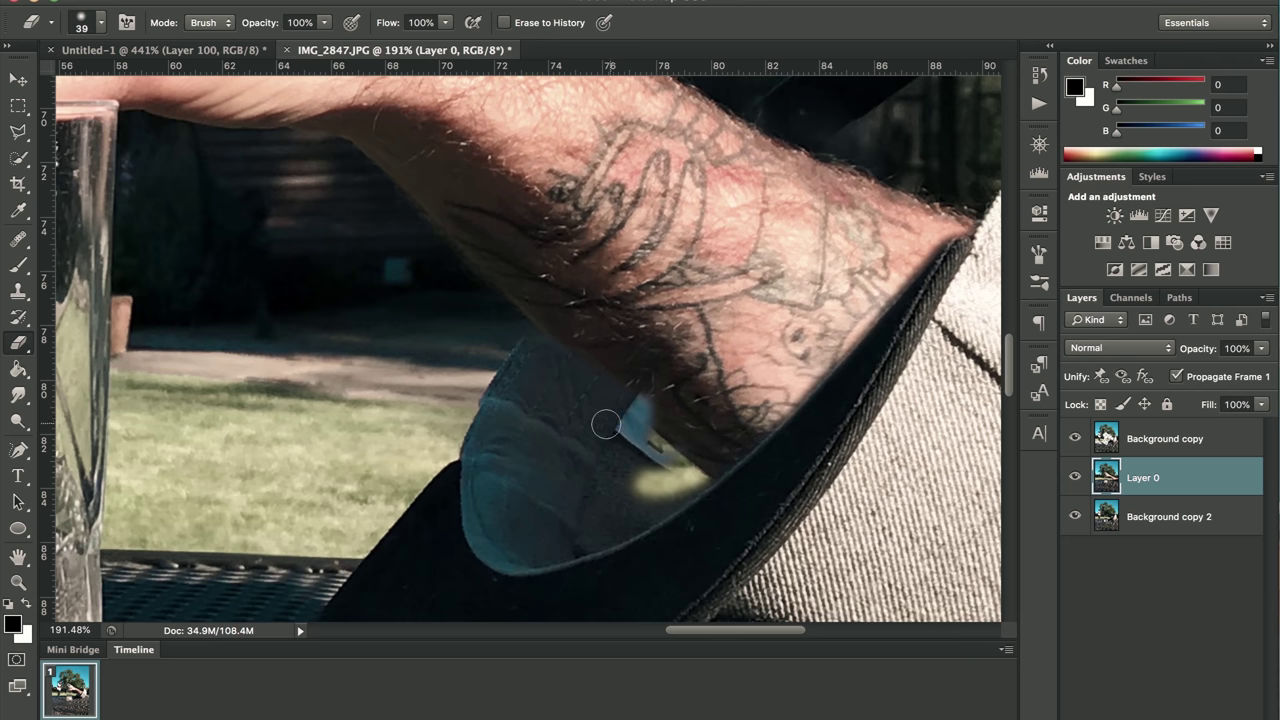
click(1180, 440)
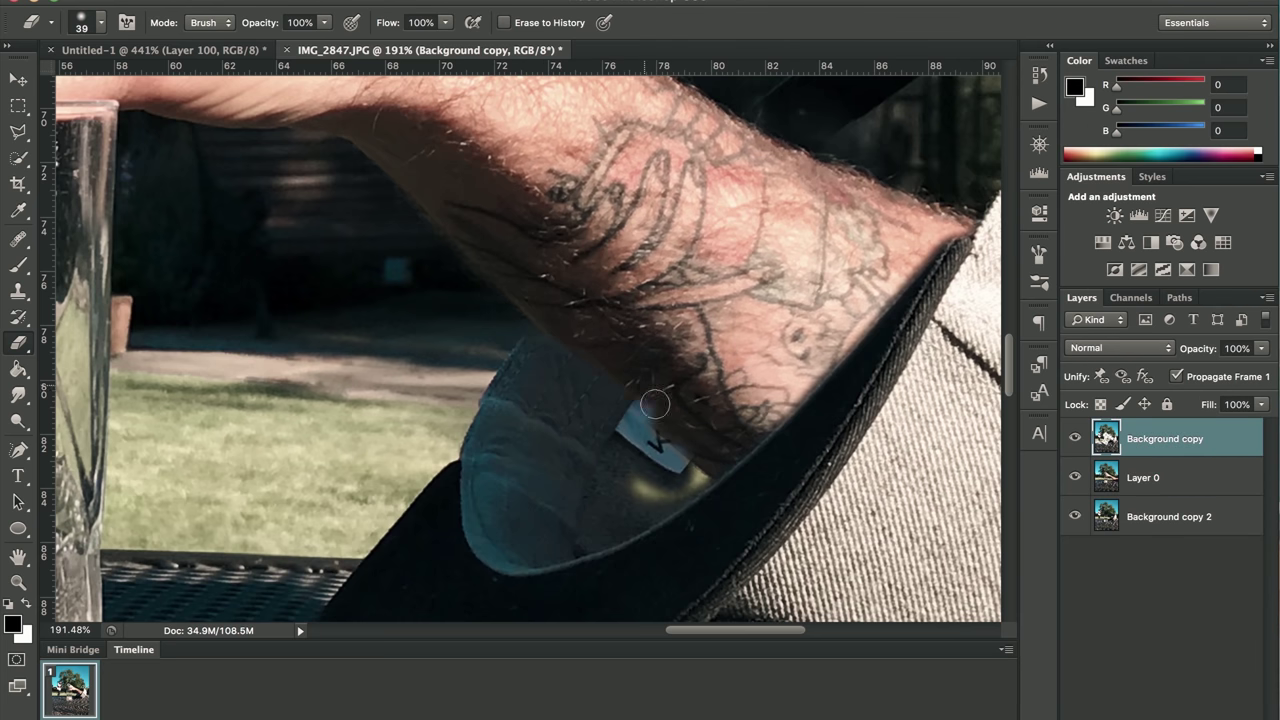
click(1140, 480)
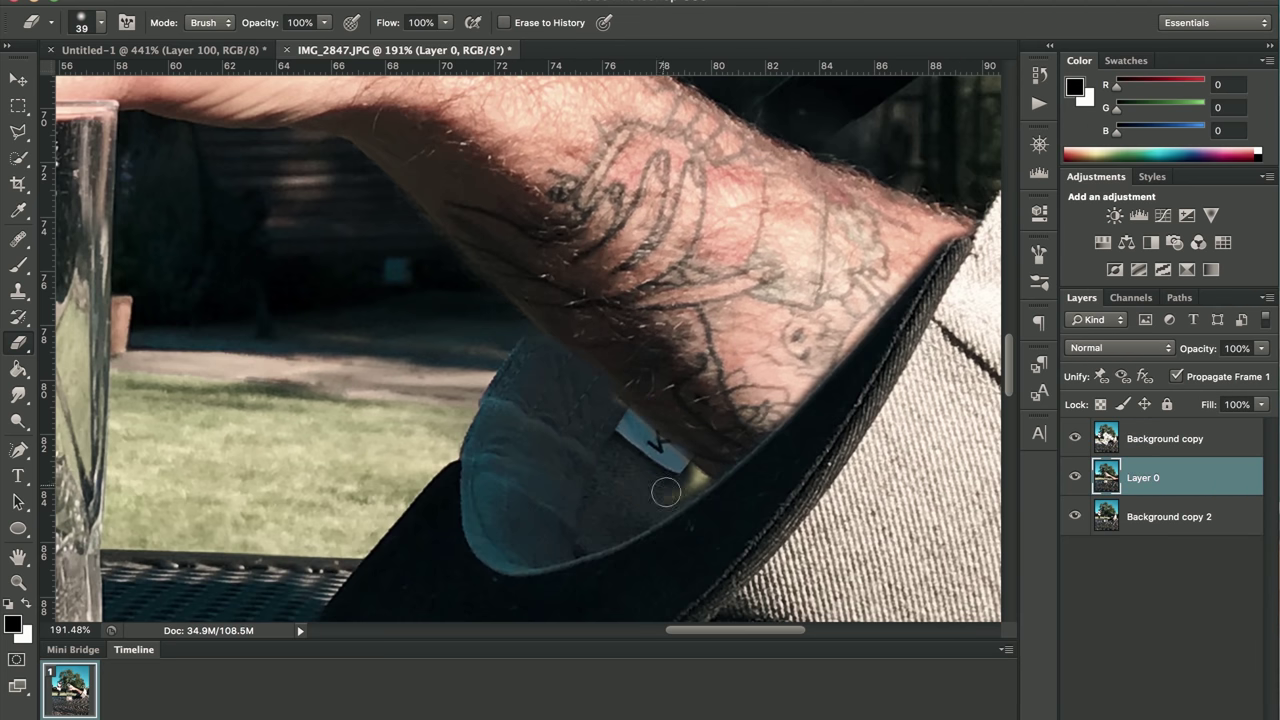
scroll(586, 457, left, 2)
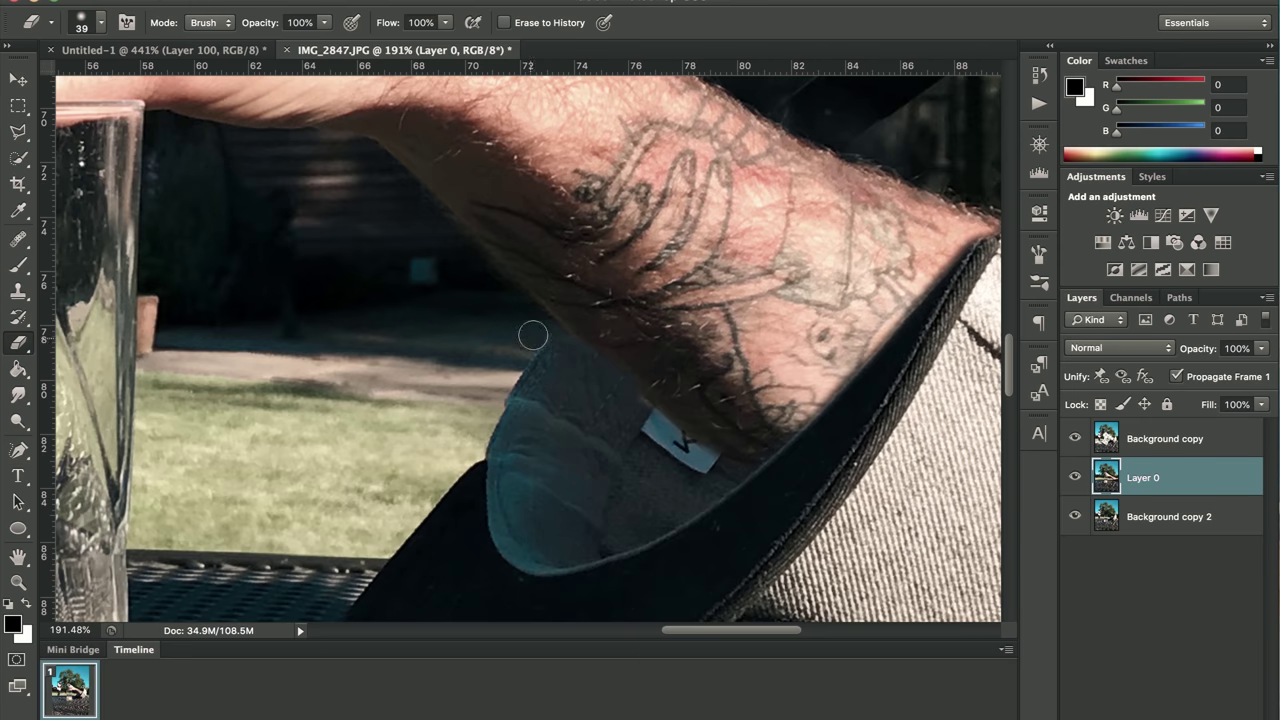
scroll(567, 588, down, 2)
scroll(567, 588, down, 6)
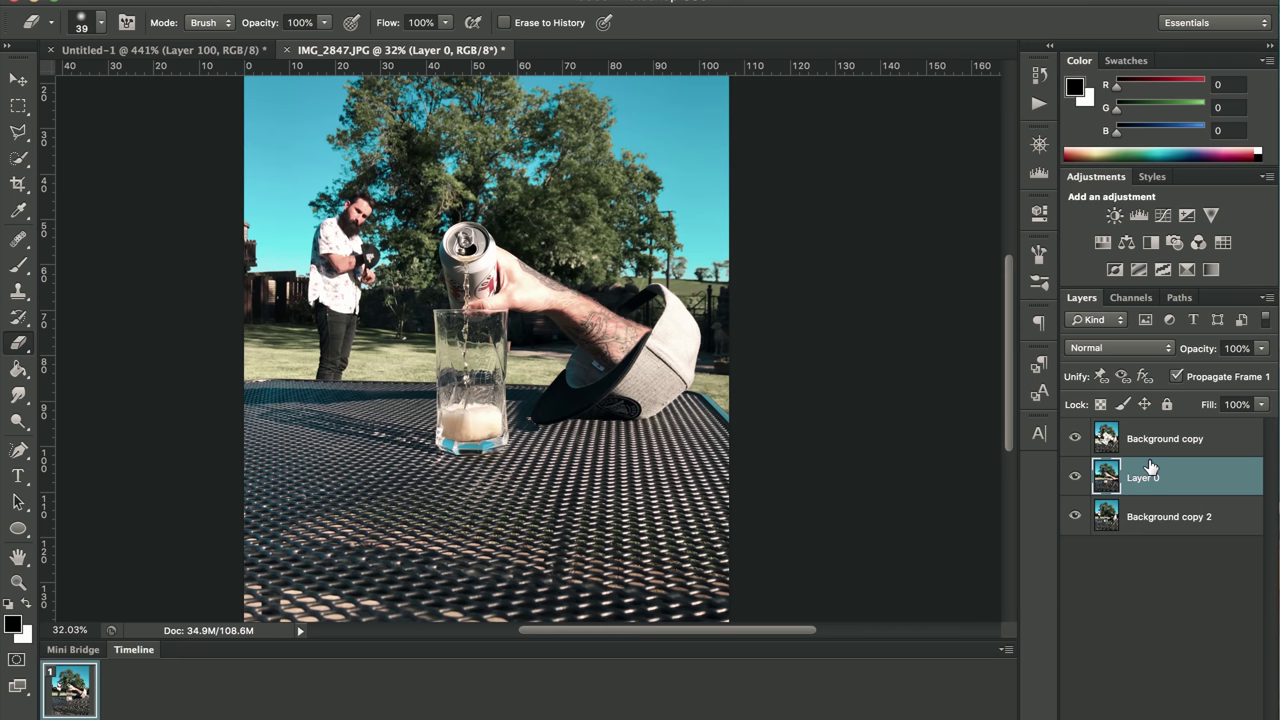
Add a new layer with default settings above Layer 0 and draw a black ellipse on it over the forearm entering the cap.
click(300, 0)
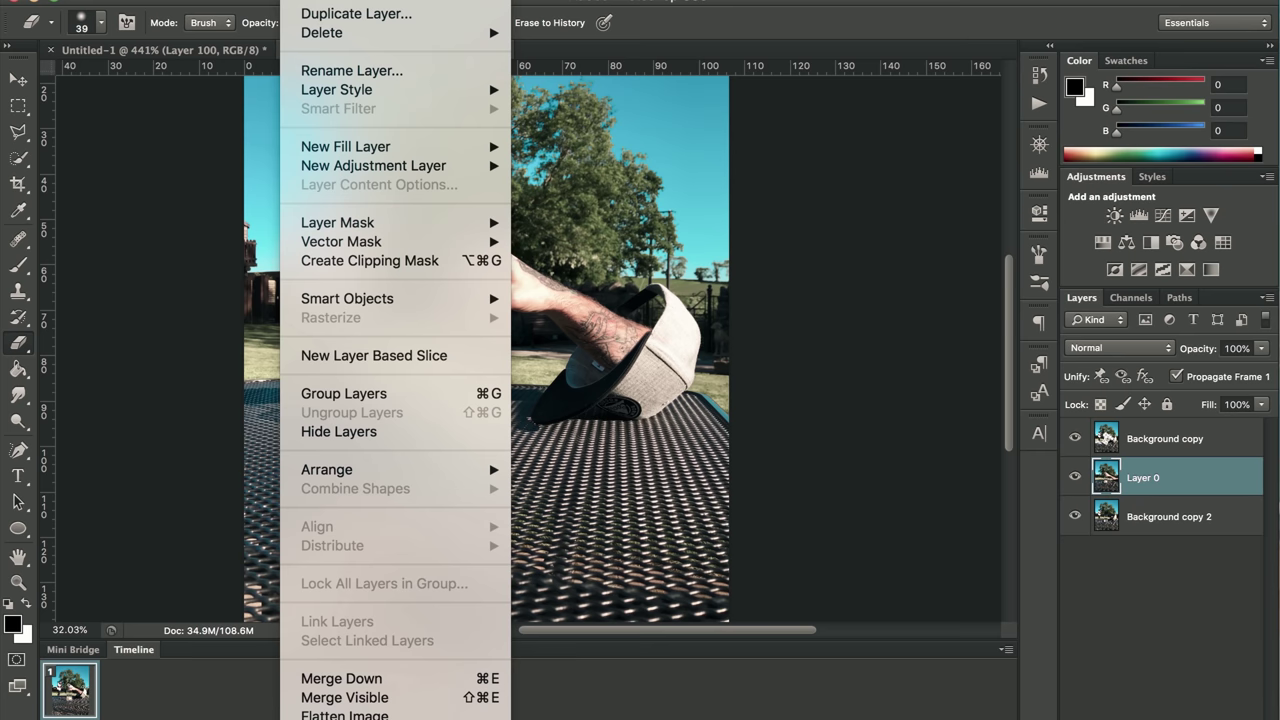
mouse_move(380, 1)
click(547, 8)
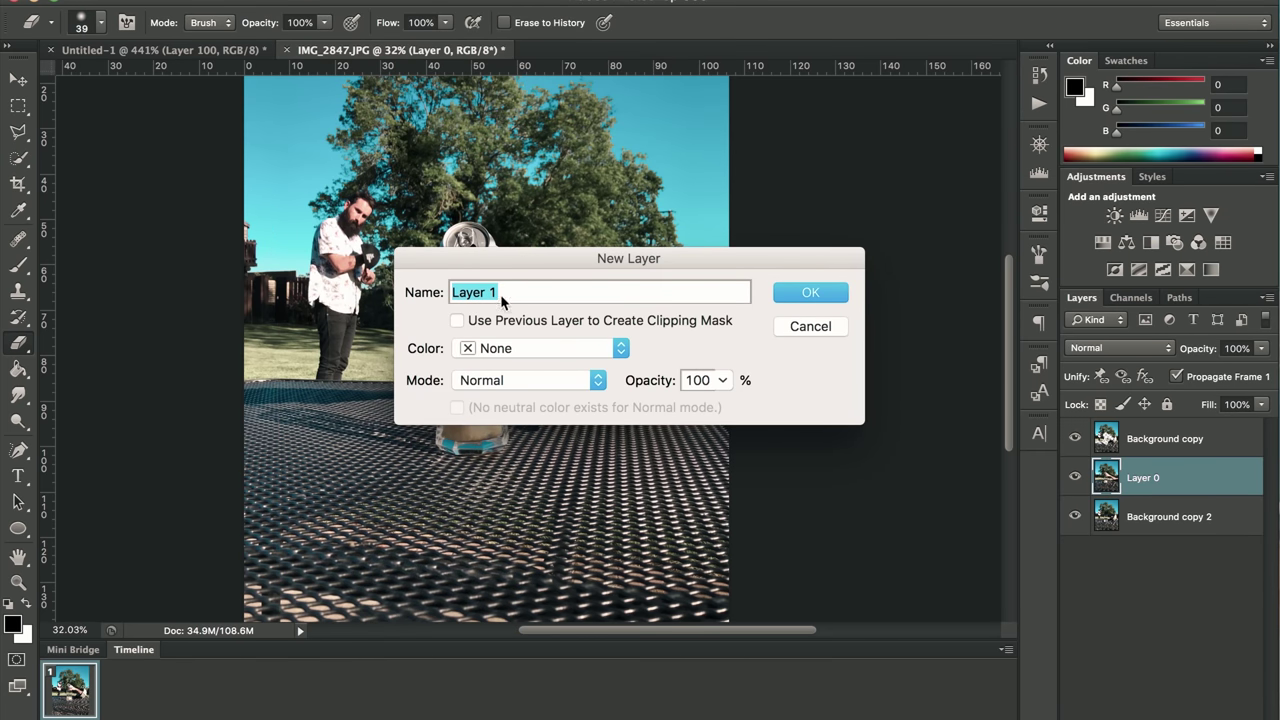
key(Return)
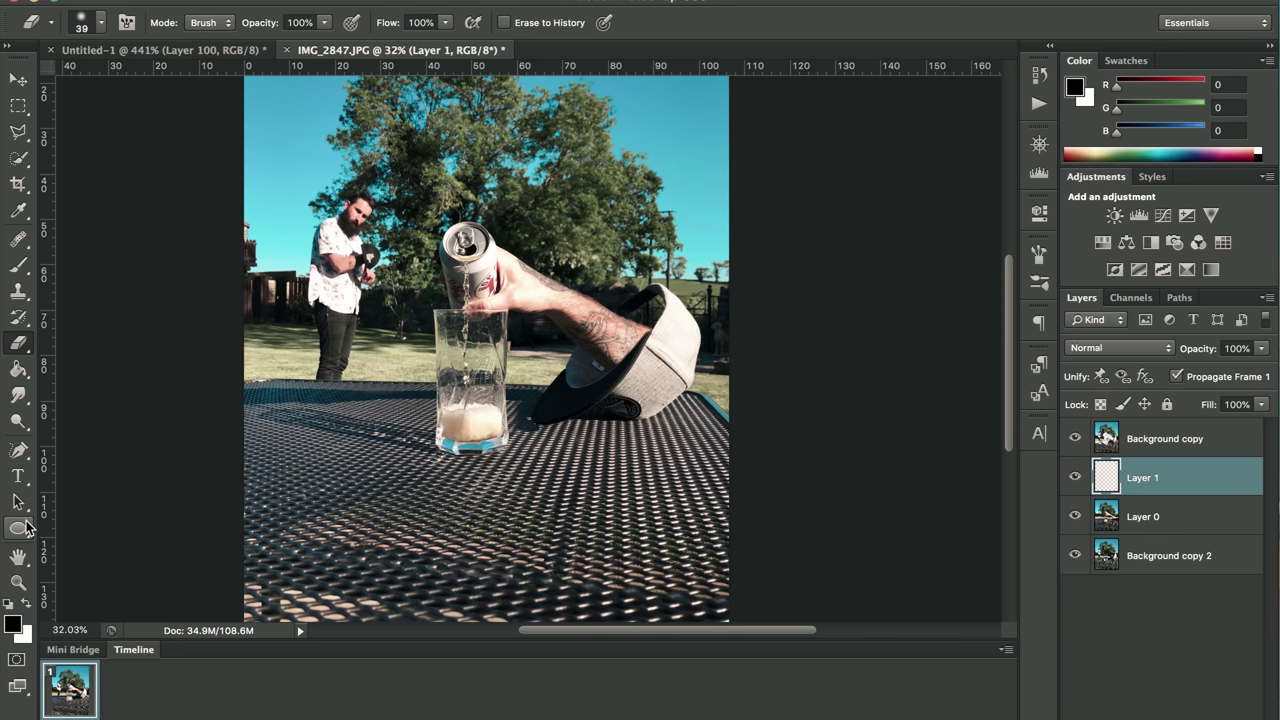
click(20, 528)
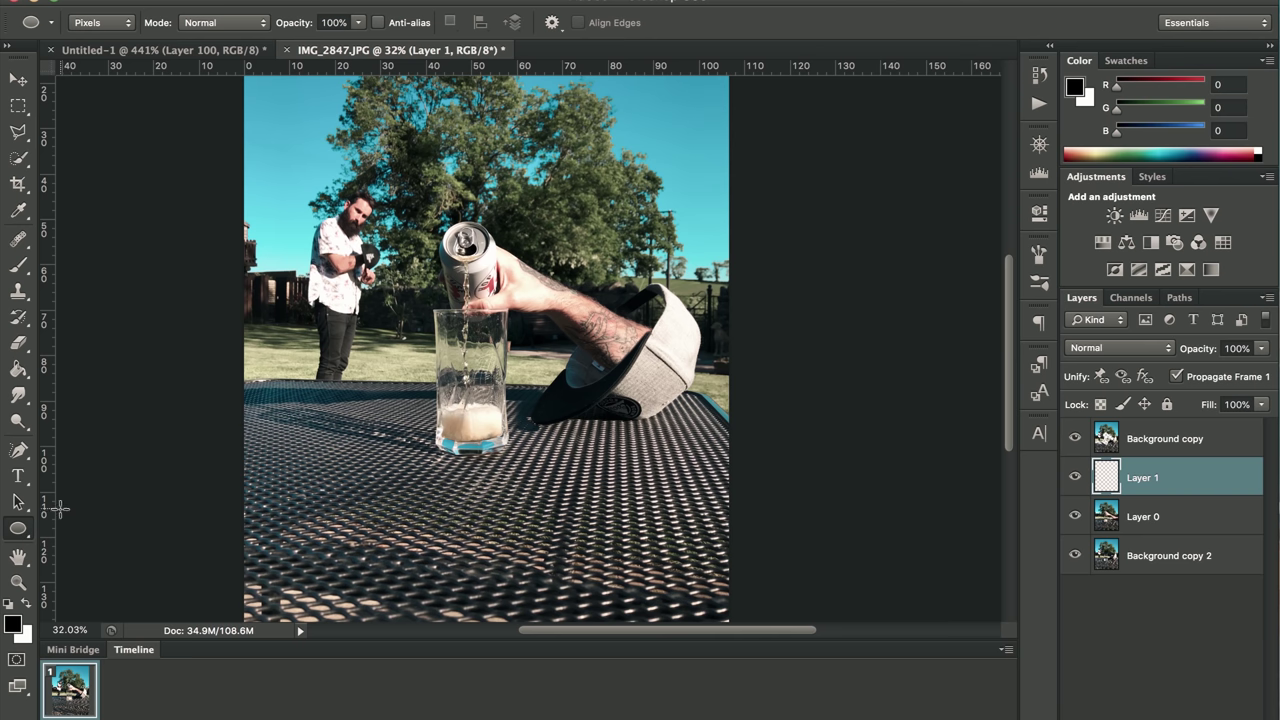
drag(556, 285, 671, 385)
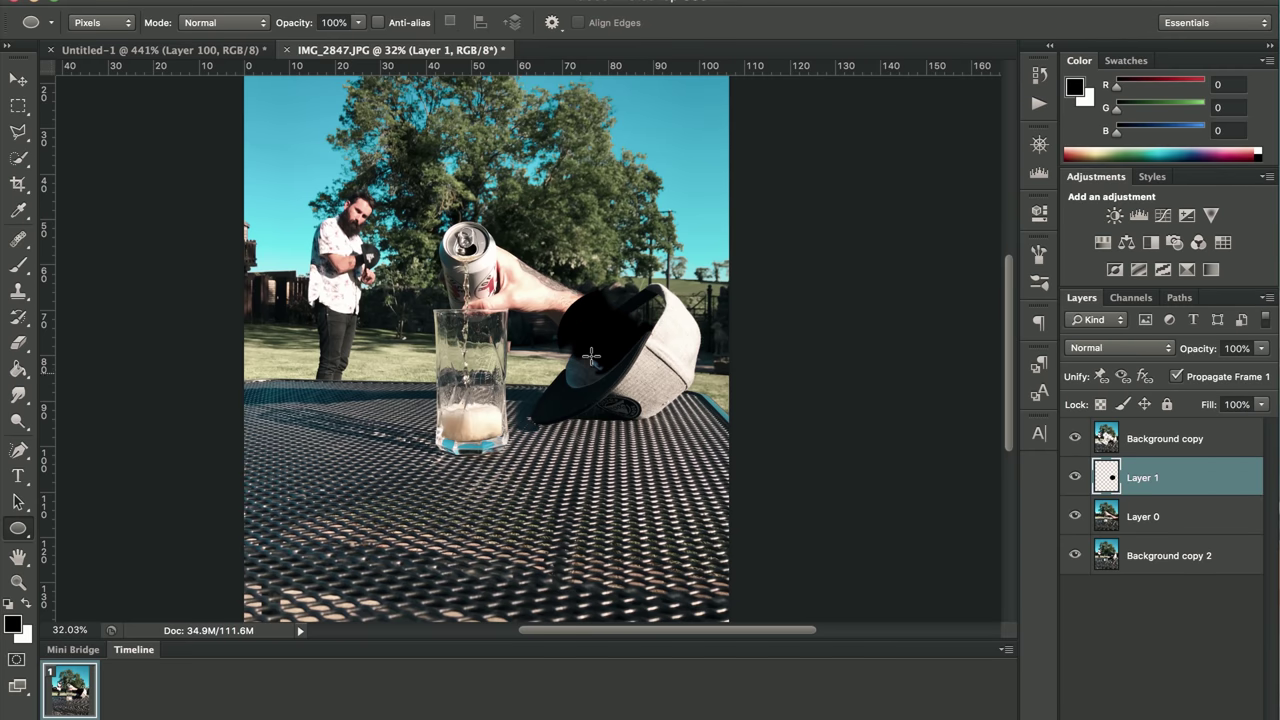
Reduce the black ellipse layer's opacity to 50% in its blending options.
scroll(580, 346, up, 5)
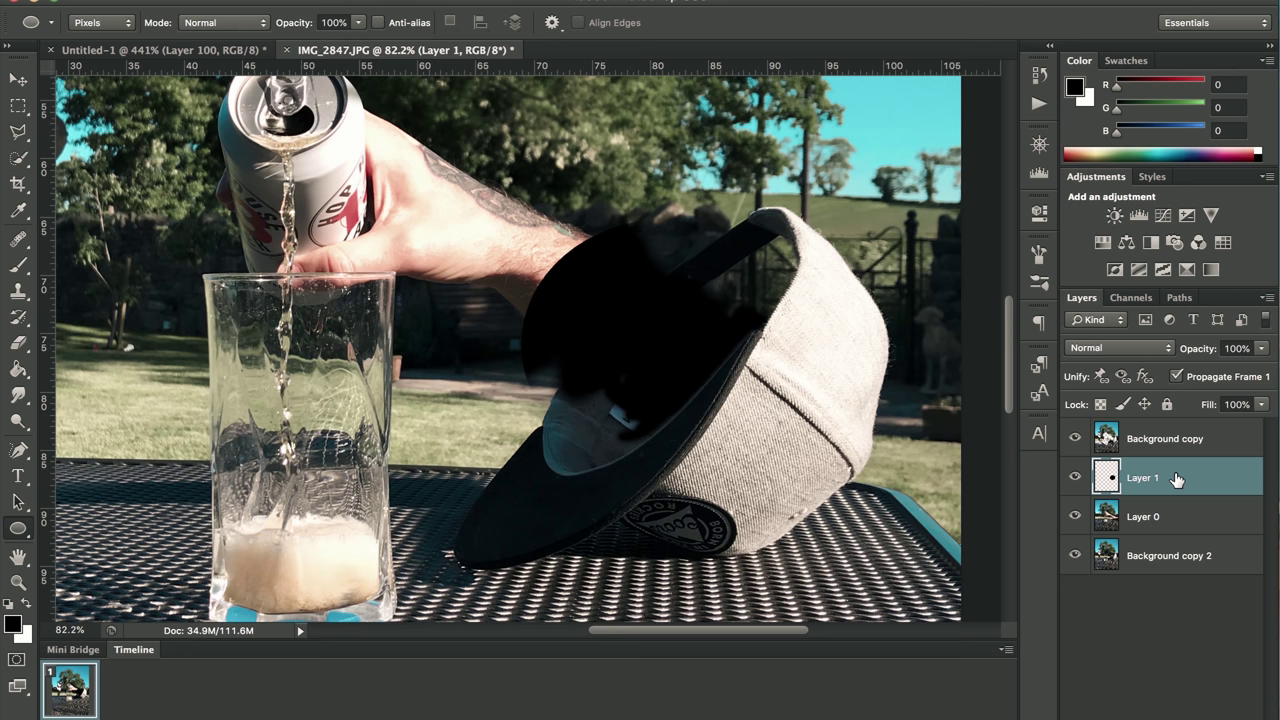
double_click(1177, 480)
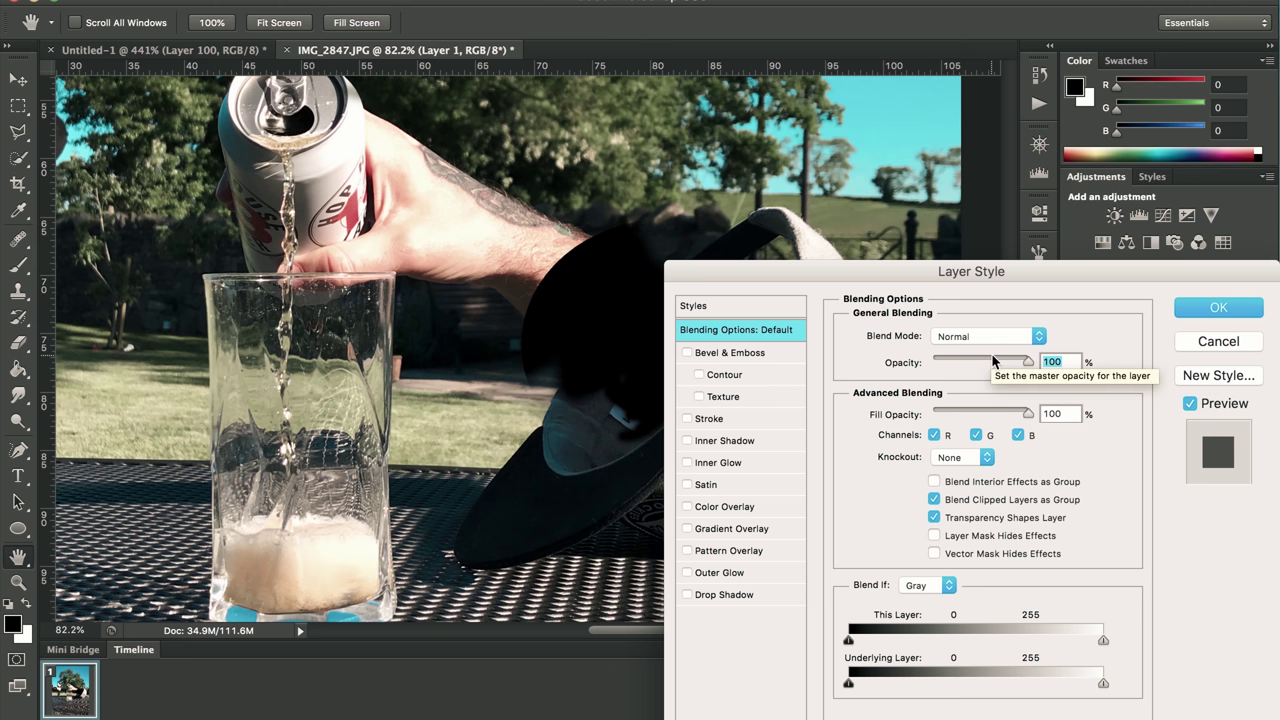
text(28)
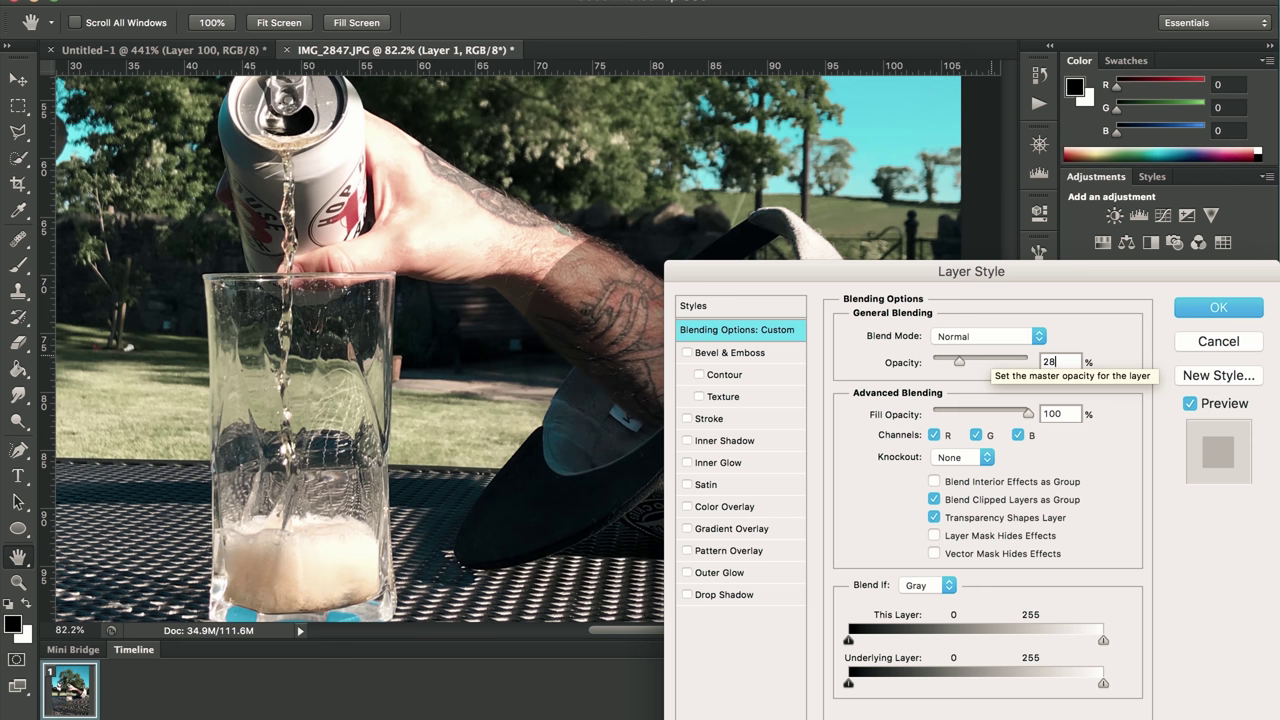
scroll(509, 476, right, 5)
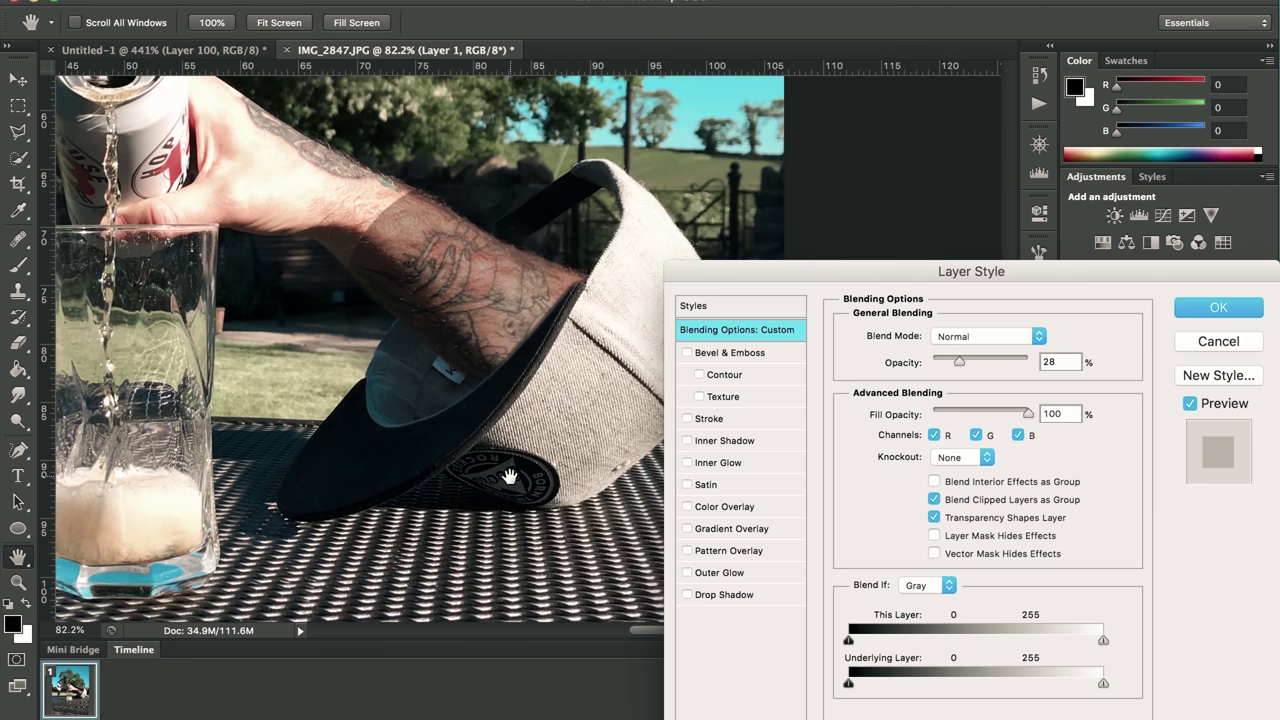
double_click(1050, 362)
text(40)
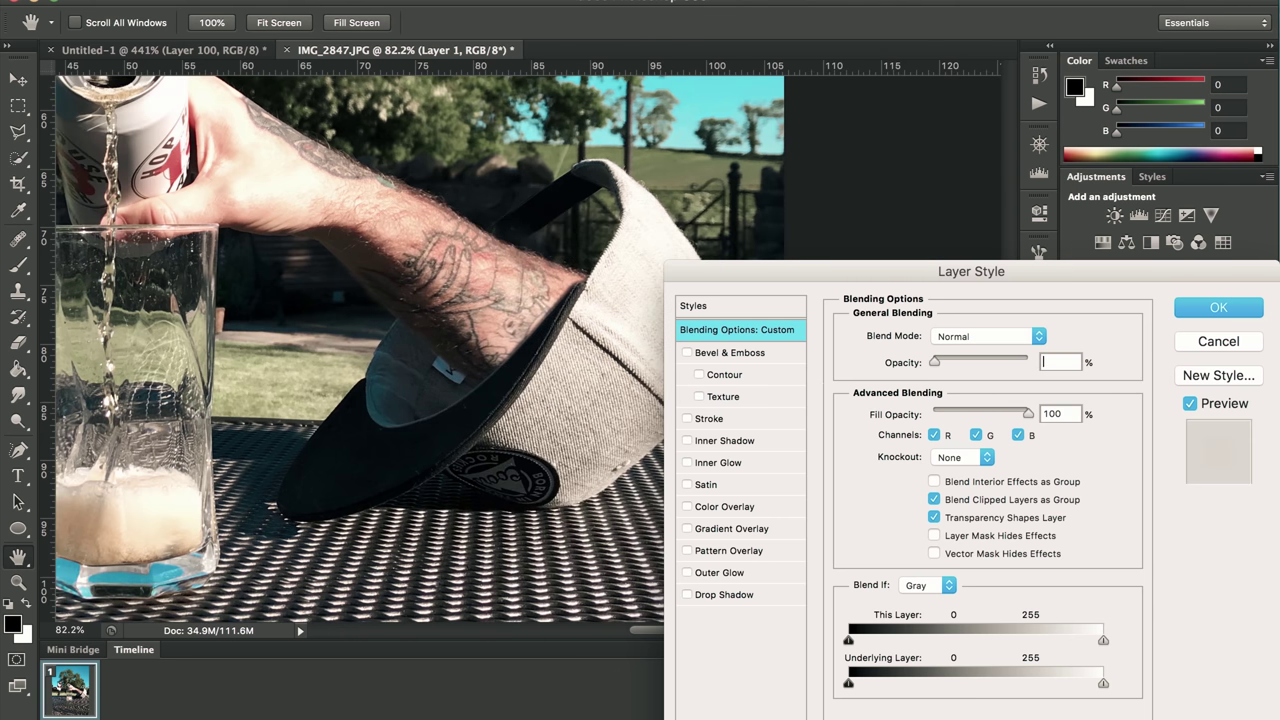
double_click(1050, 362)
text(50)
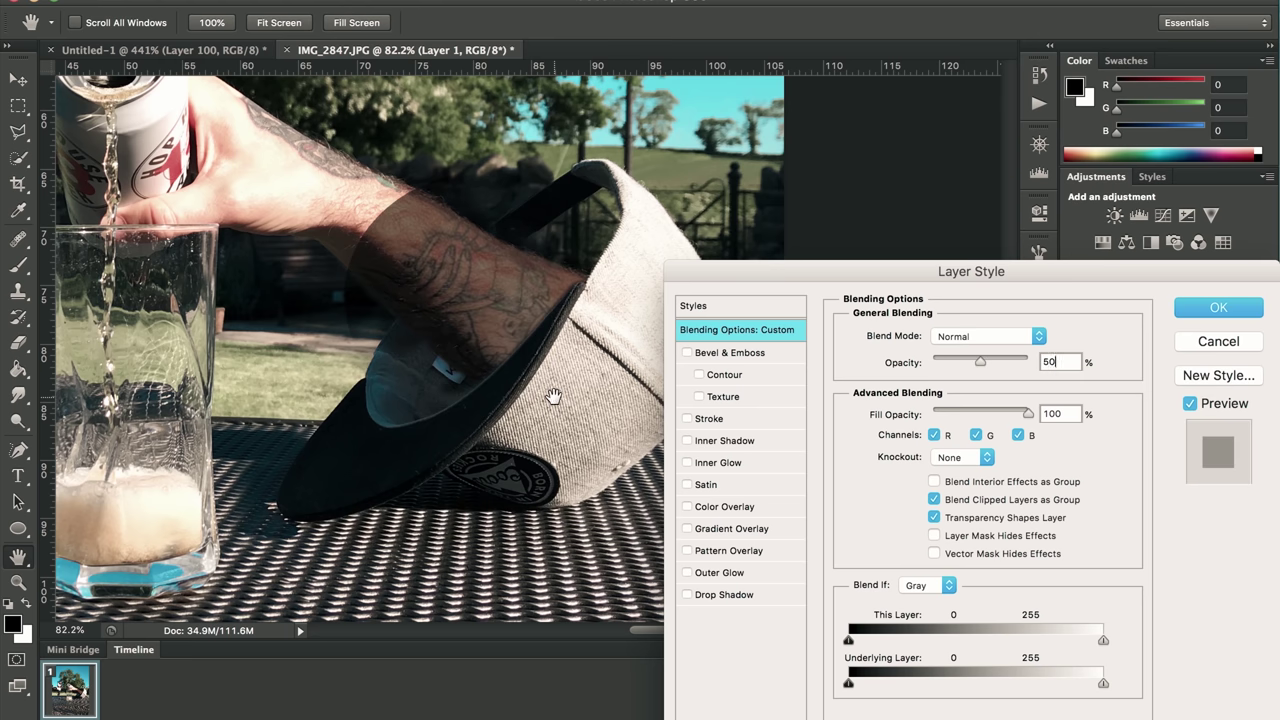
click(1220, 309)
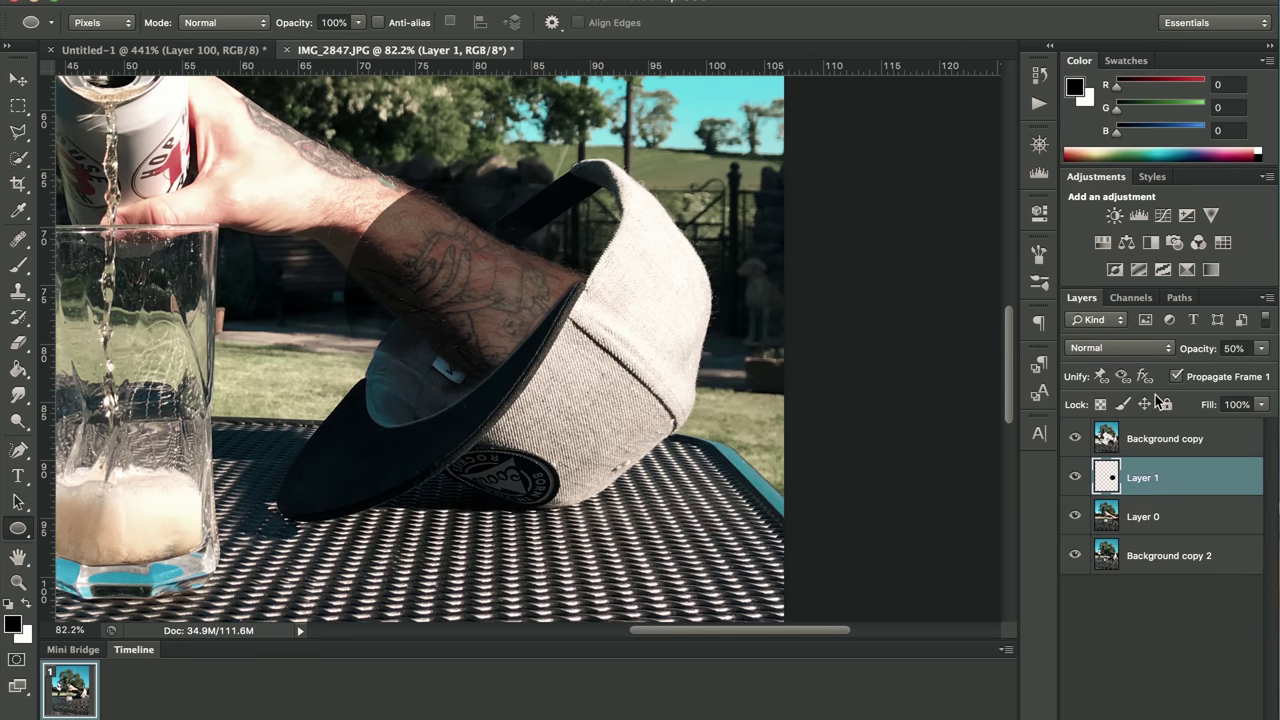
Enlarge the soft Eraser to 87 px and erase the outer part of Layer 1's dark ellipse across the forearm.
click(1078, 438)
click(1077, 439)
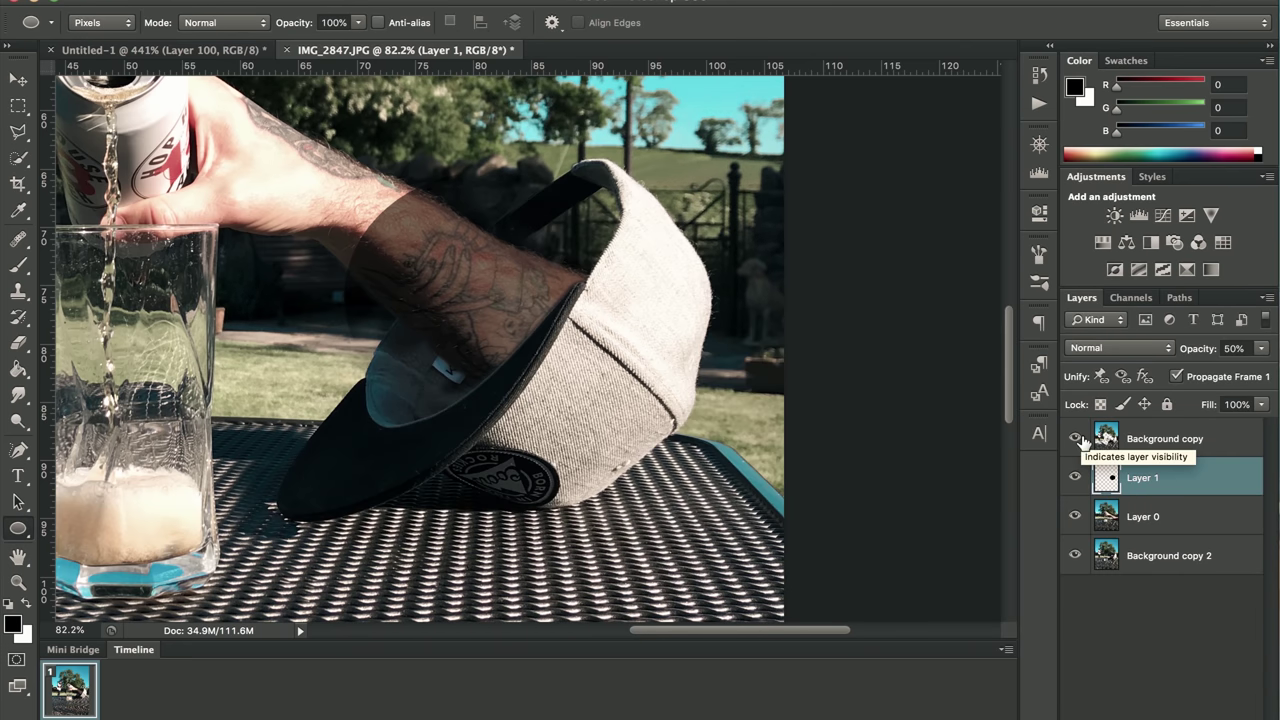
click(20, 343)
click(101, 22)
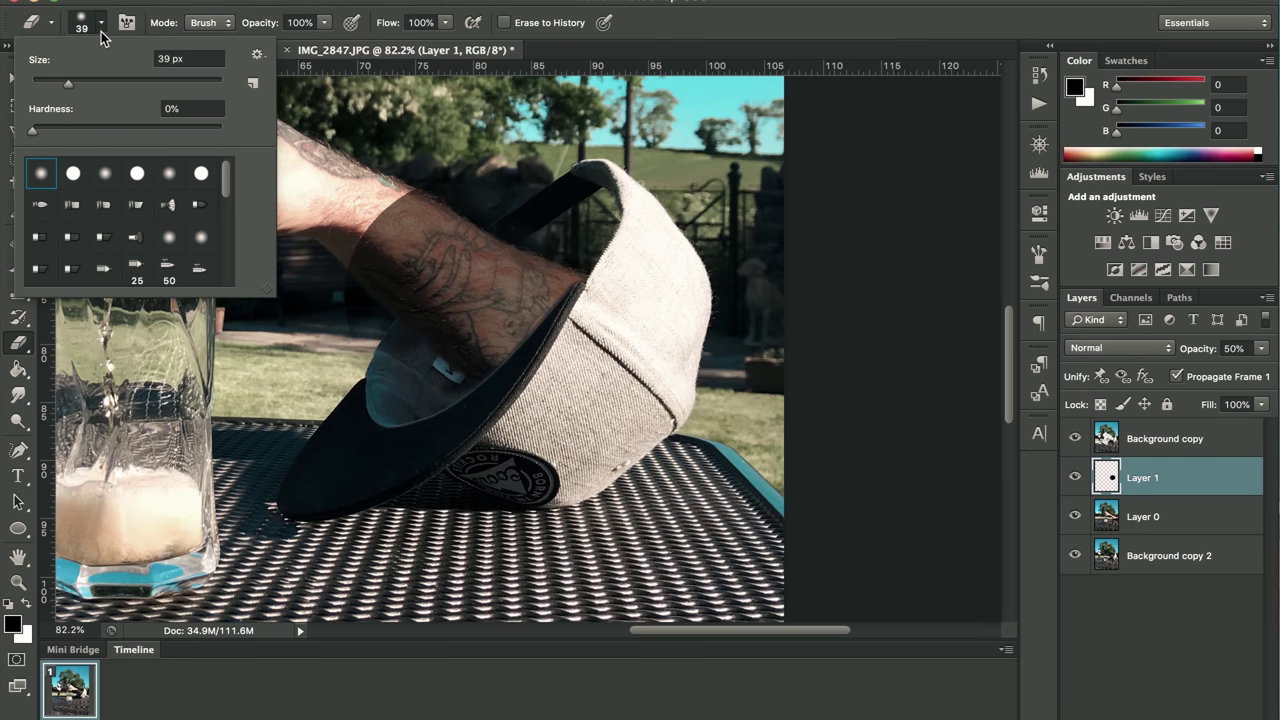
drag(114, 84, 124, 84)
key(Return)
mouse_move(400, 185)
mouse_down()
mouse_move(388, 229)
mouse_move(406, 341)
mouse_move(528, 262)
mouse_move(617, 262)
mouse_up()
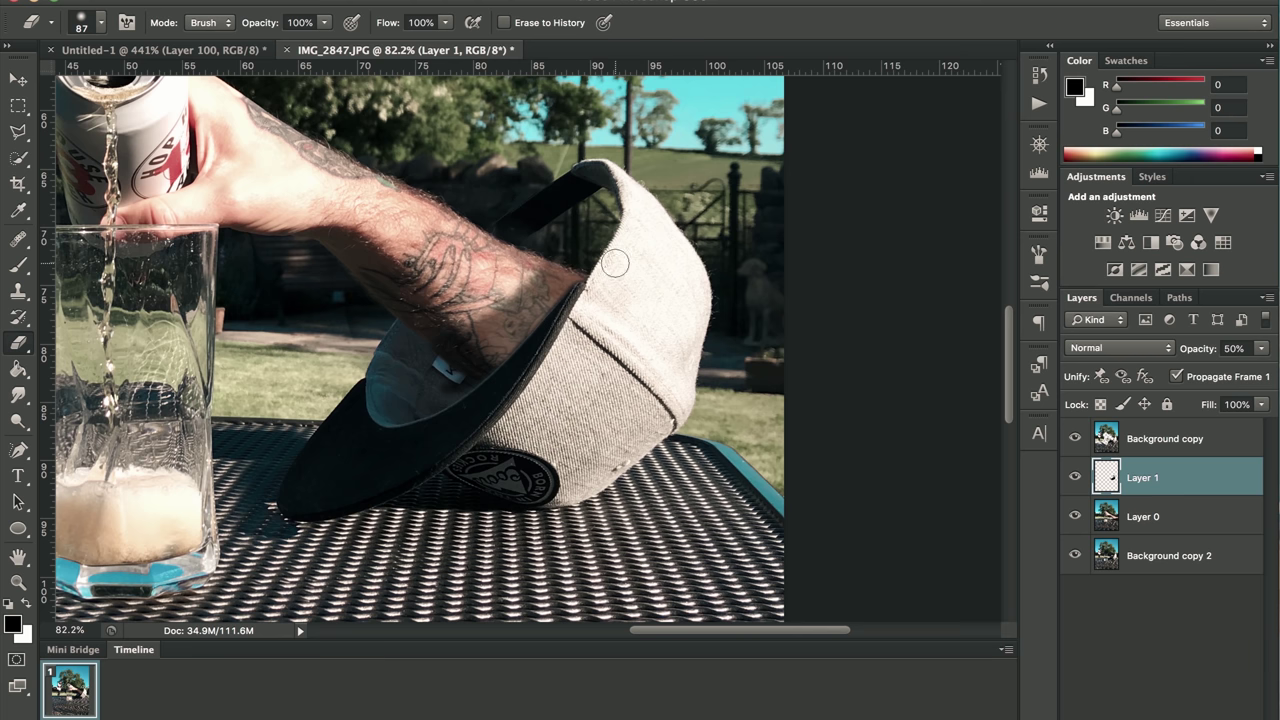
Rework the erasing on Layer 1 so the shading stays only on the part of the arm nearest the cap opening.
key(ctrl+z)
key(ctrl+z)
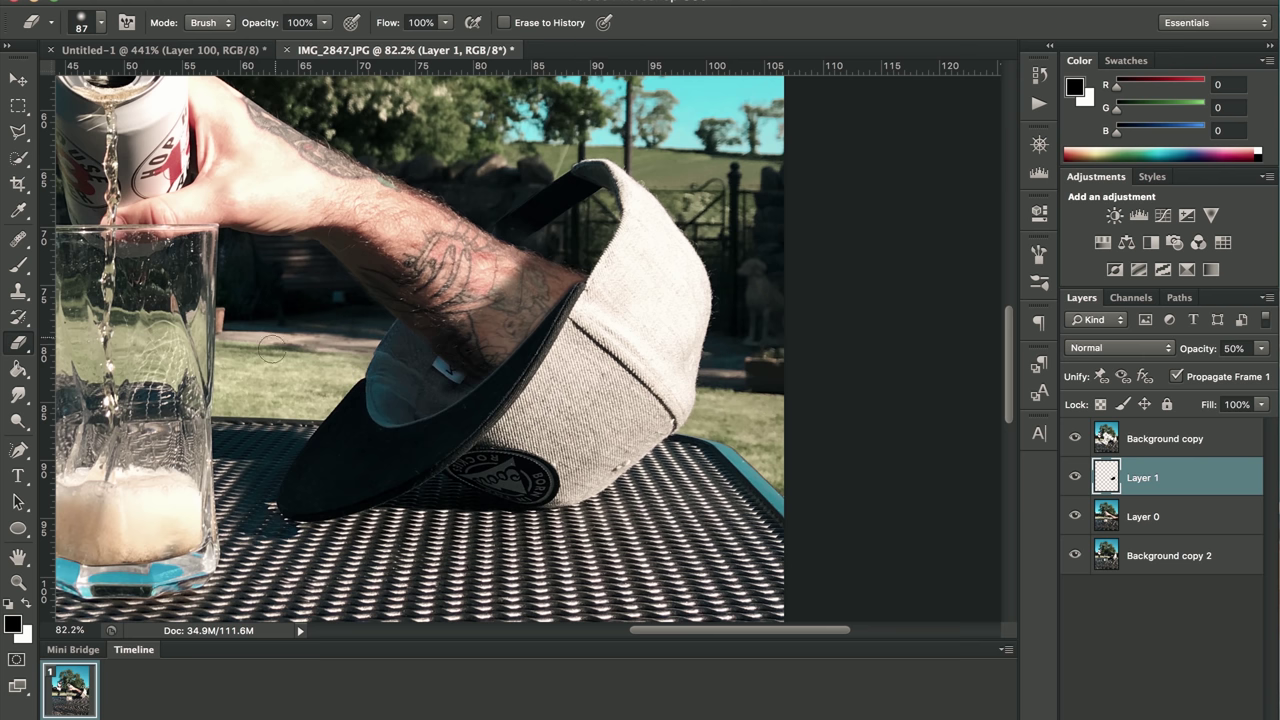
scroll(272, 348, up, 3)
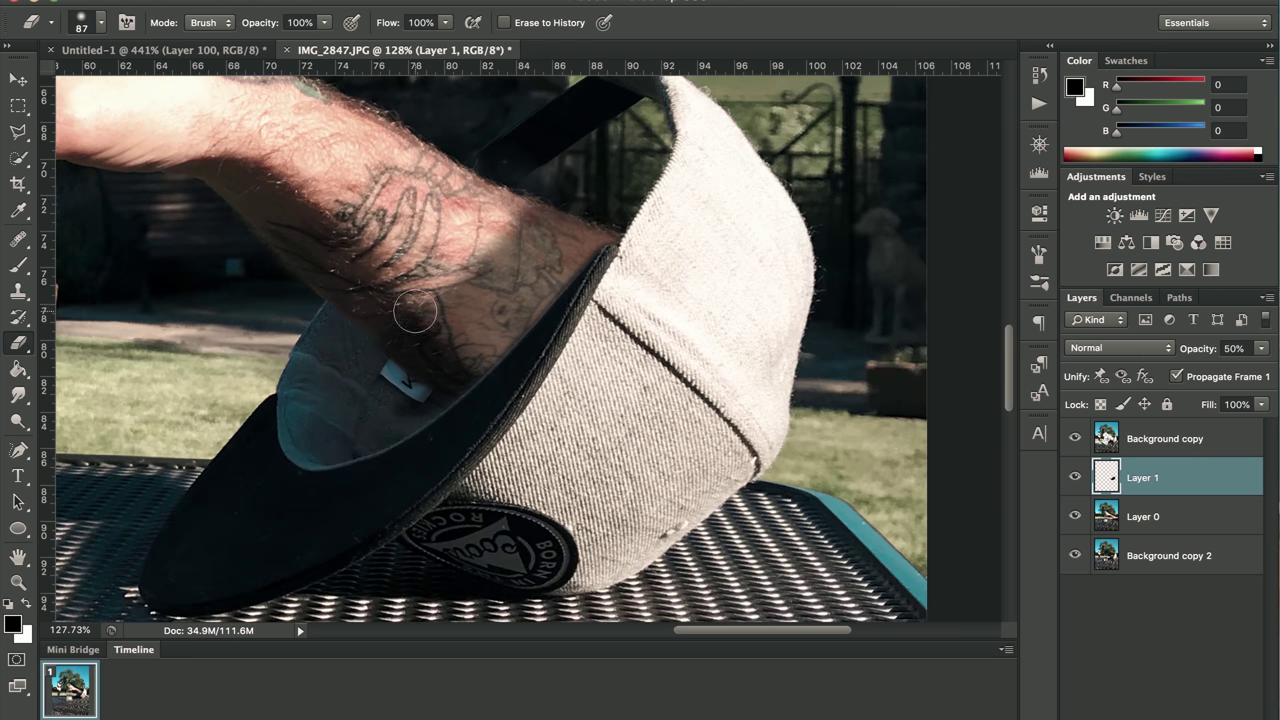
drag(387, 295, 314, 324)
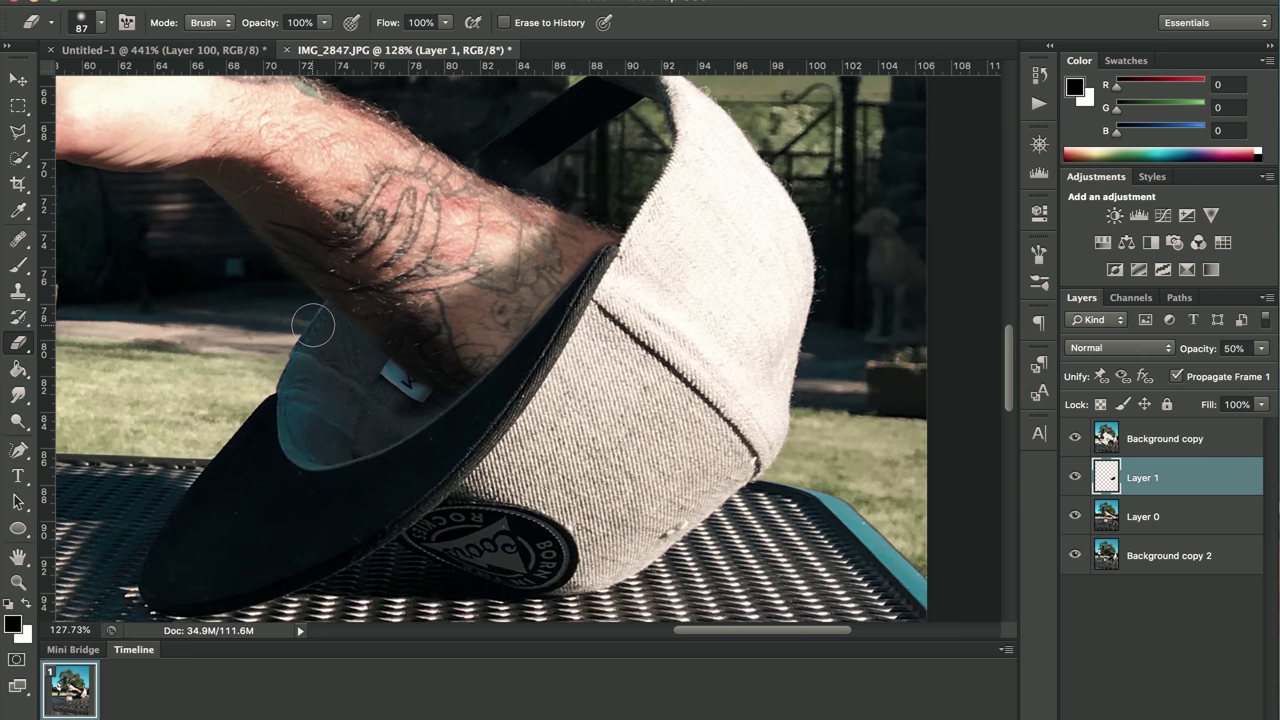
scroll(313, 324, down, 4)
scroll(462, 363, down, 3)
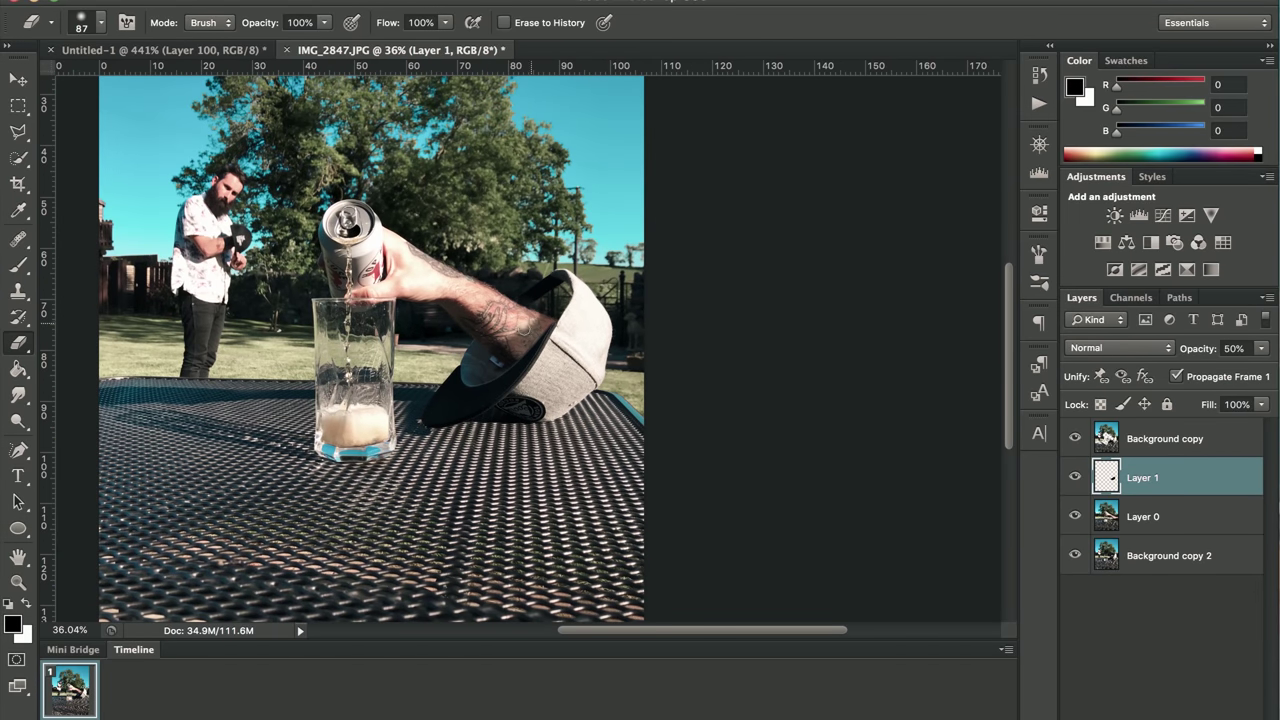
Lower the Eraser's flow to 54%.
click(445, 22)
drag(448, 40, 403, 42)
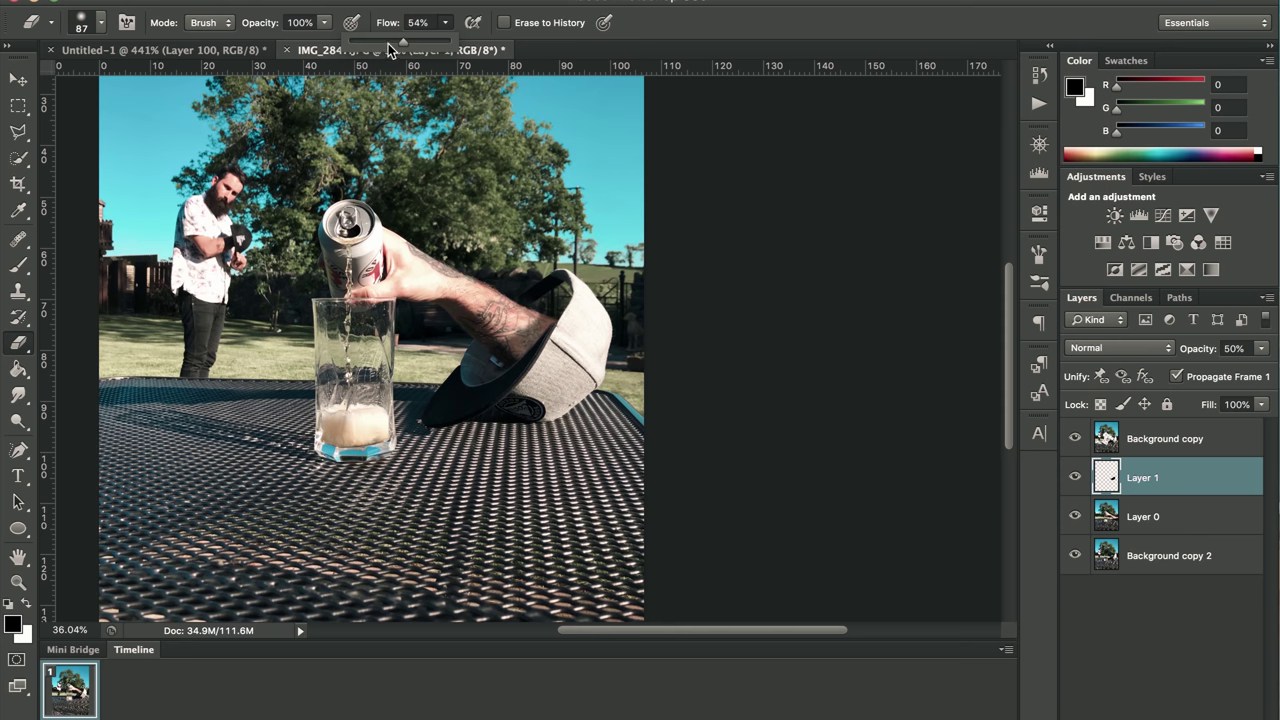
click(446, 23)
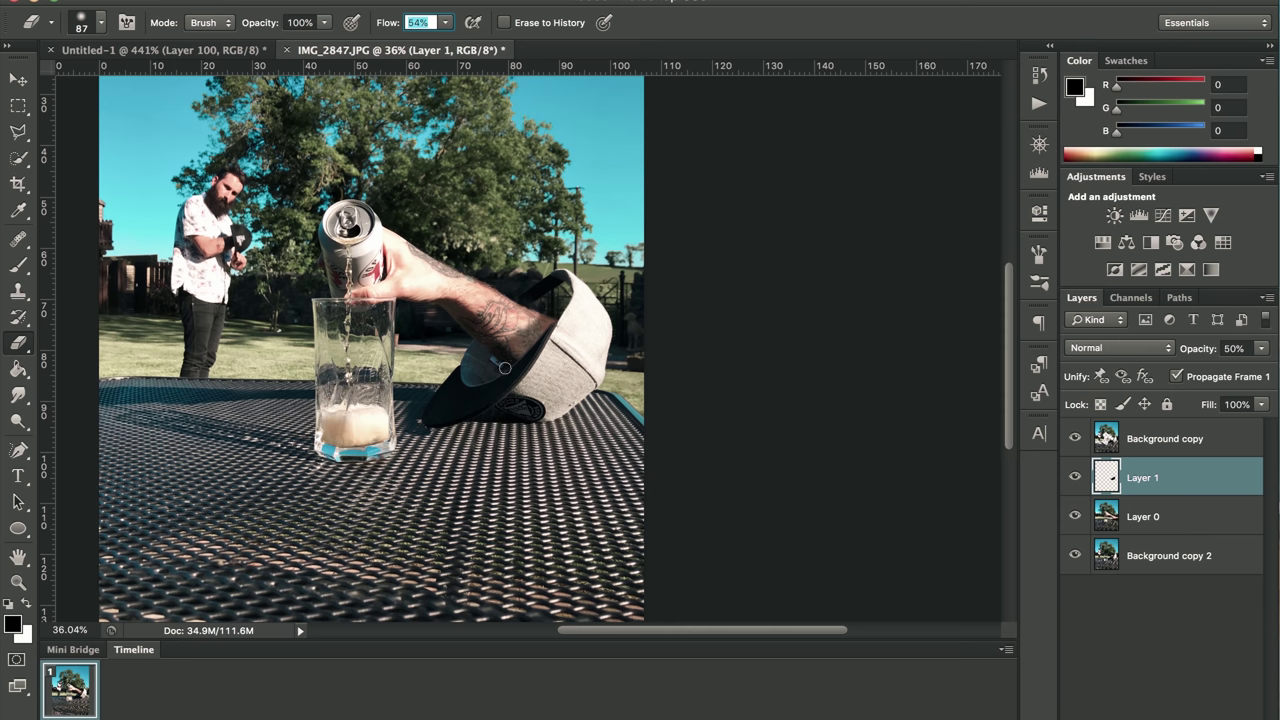
Inspect the composite as a whole and close up around the shaded arm, can, glass and cap.
scroll(505, 368, up, 5)
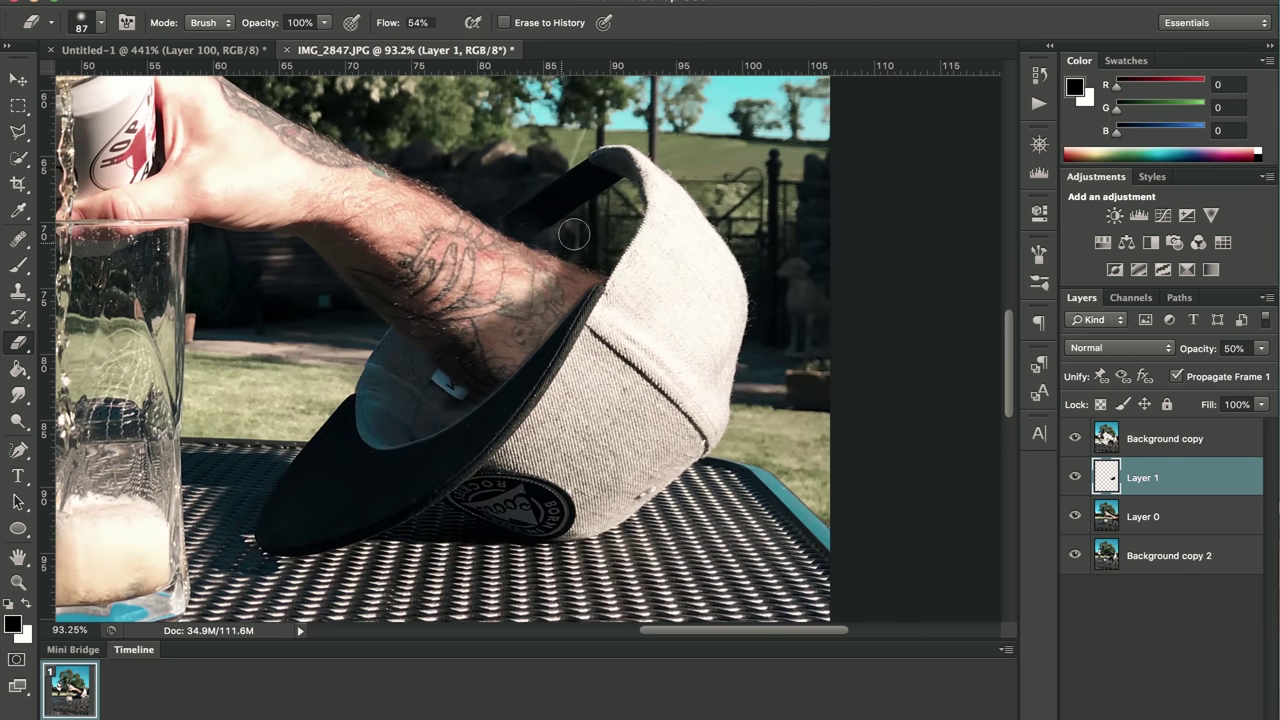
scroll(545, 258, down, 3)
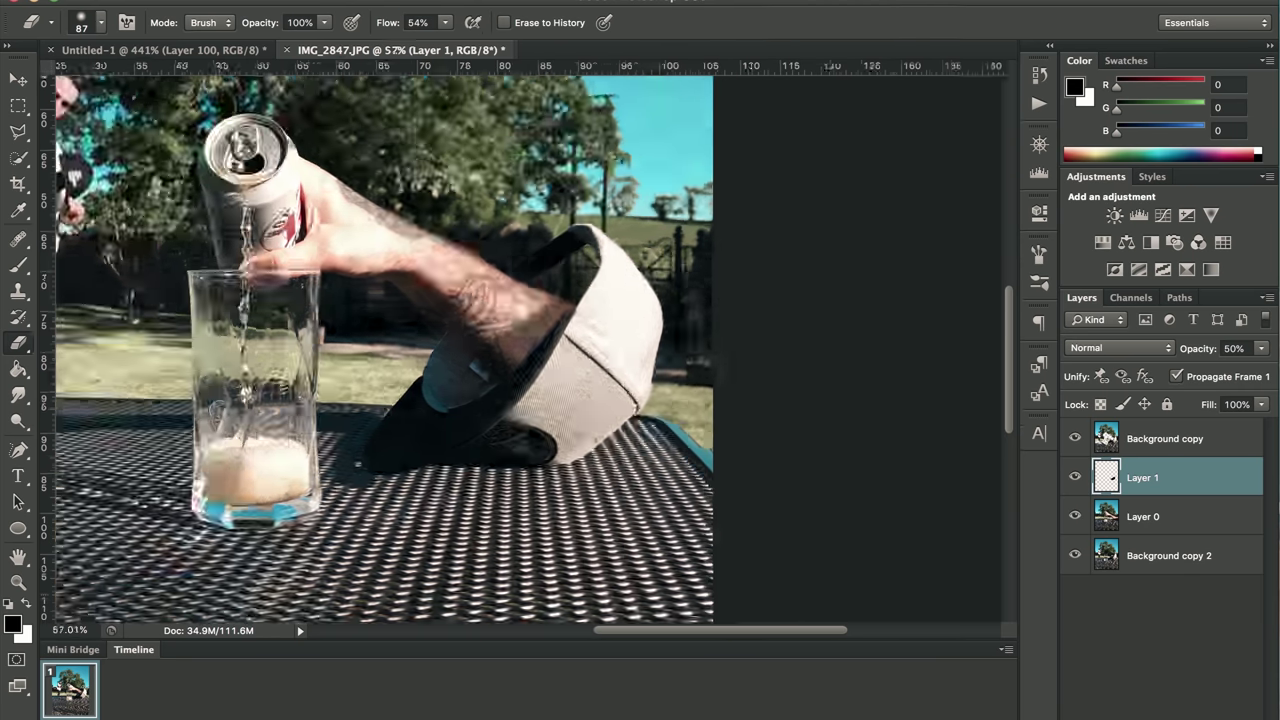
scroll(525, 355, down, 2)
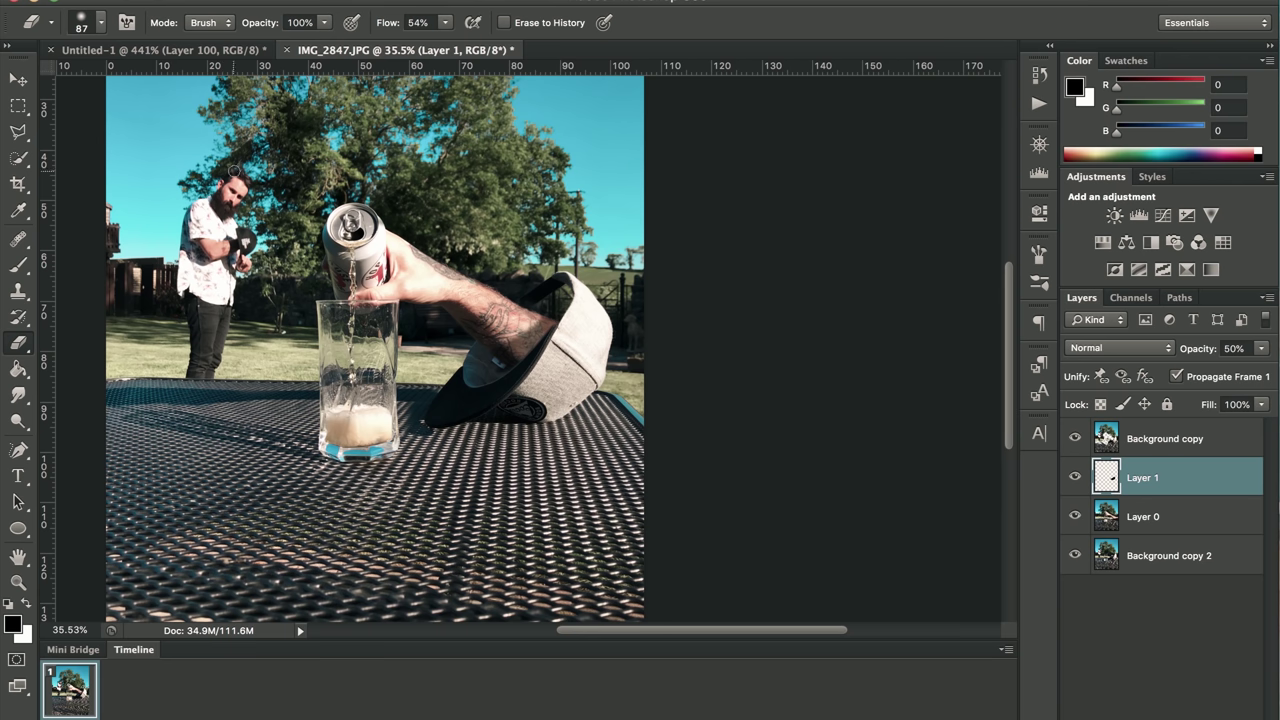
scroll(428, 335, left, 5)
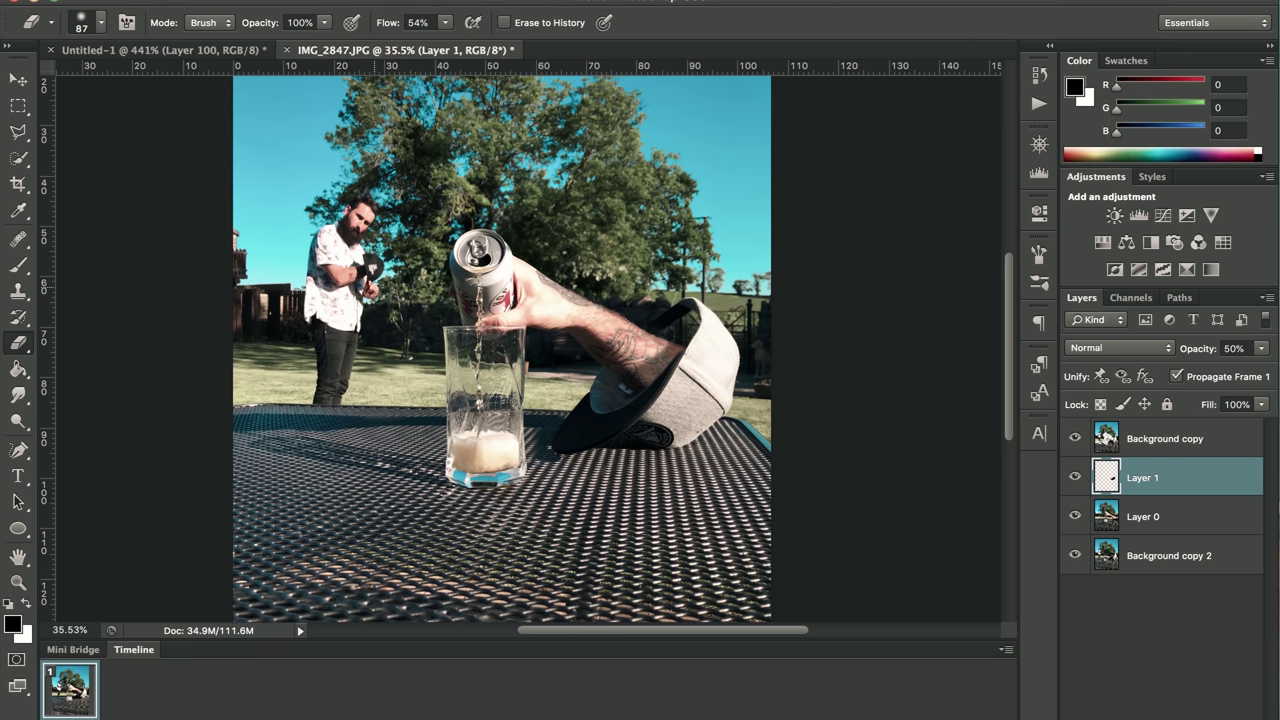
scroll(410, 270, down, 1)
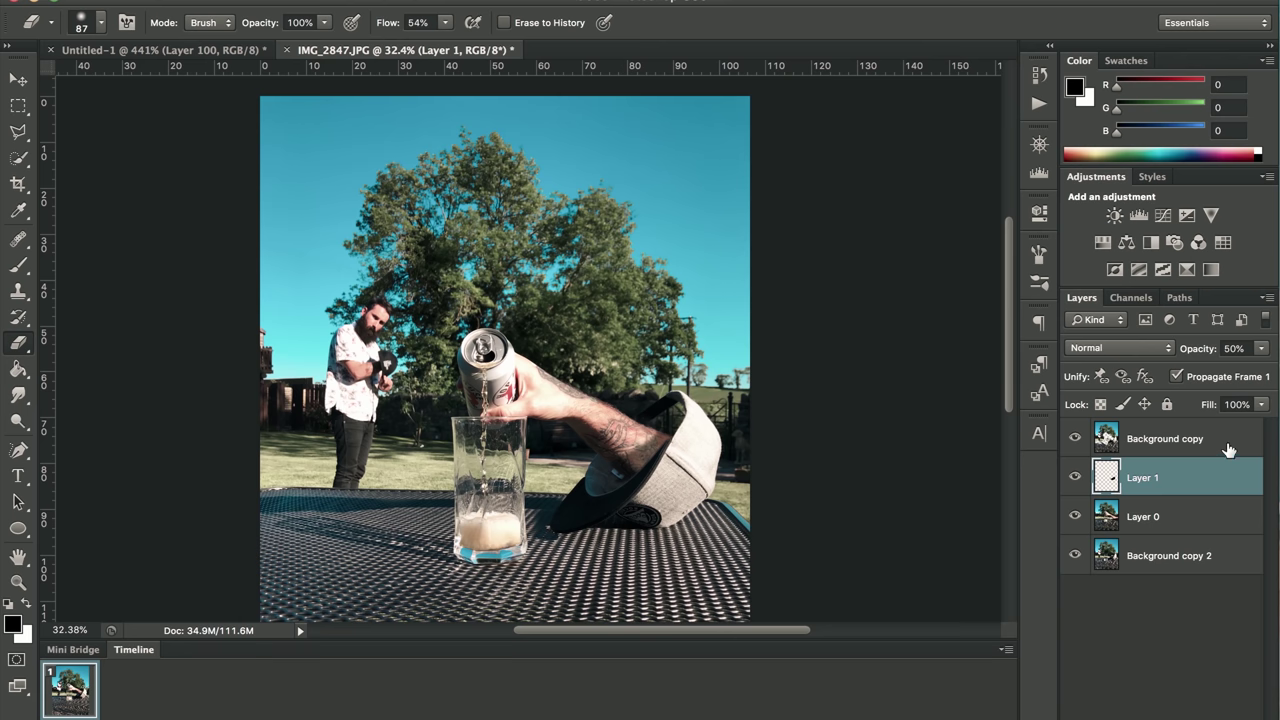
scroll(485, 522, up, 3)
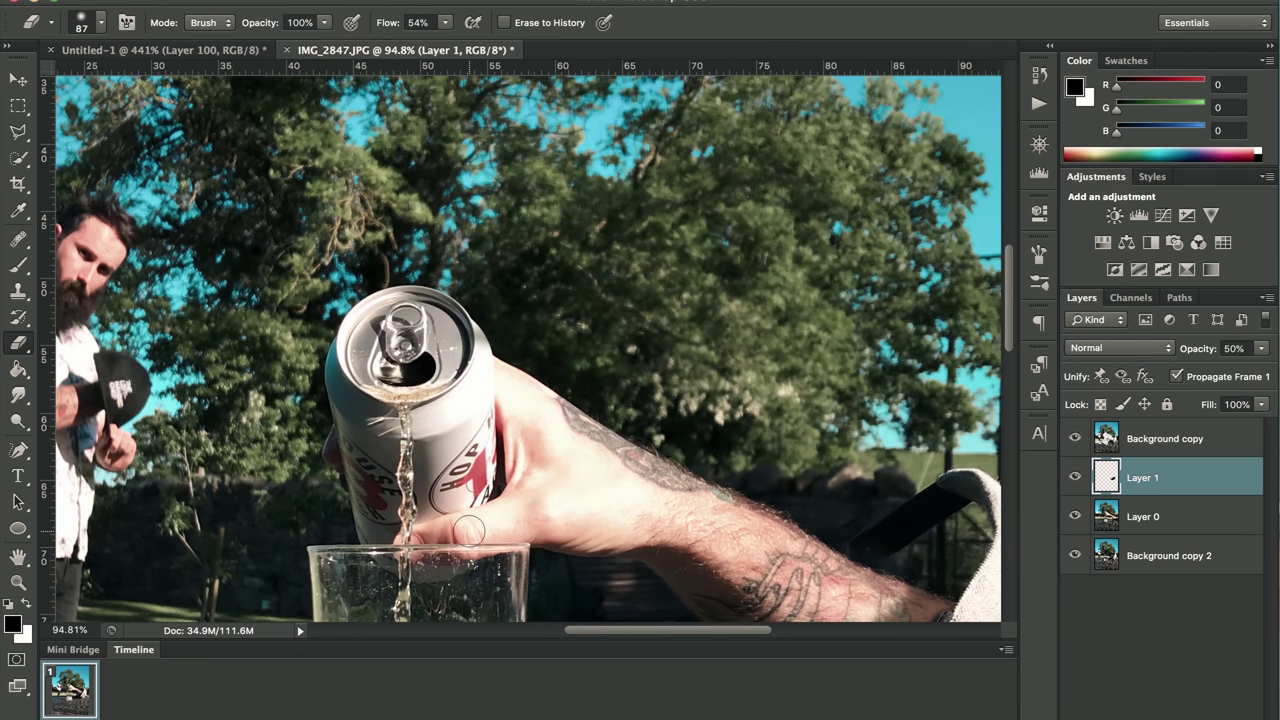
scroll(469, 530, down, 5)
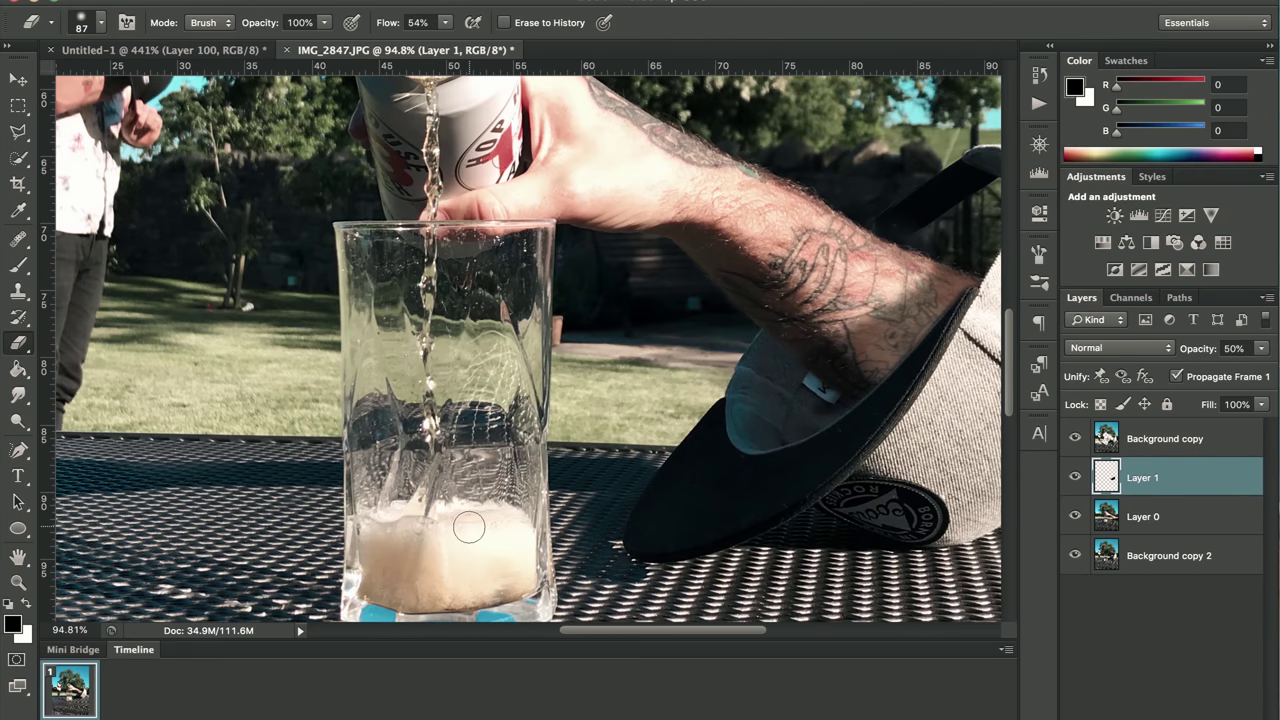
Set the Eraser to 24 px on the Background copy layer and try a small erasure where the forearm meets the cap's rim.
scroll(469, 527, right, 5)
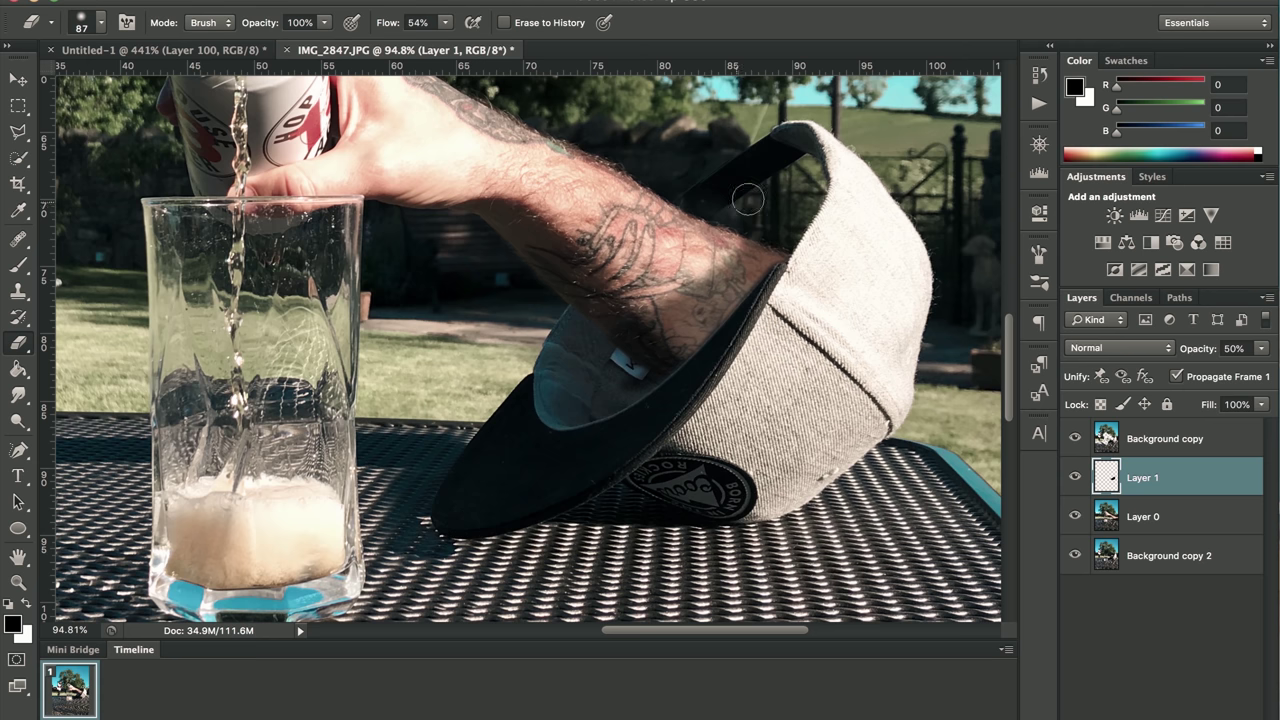
scroll(1000, 170, up, 3)
click(1127, 445)
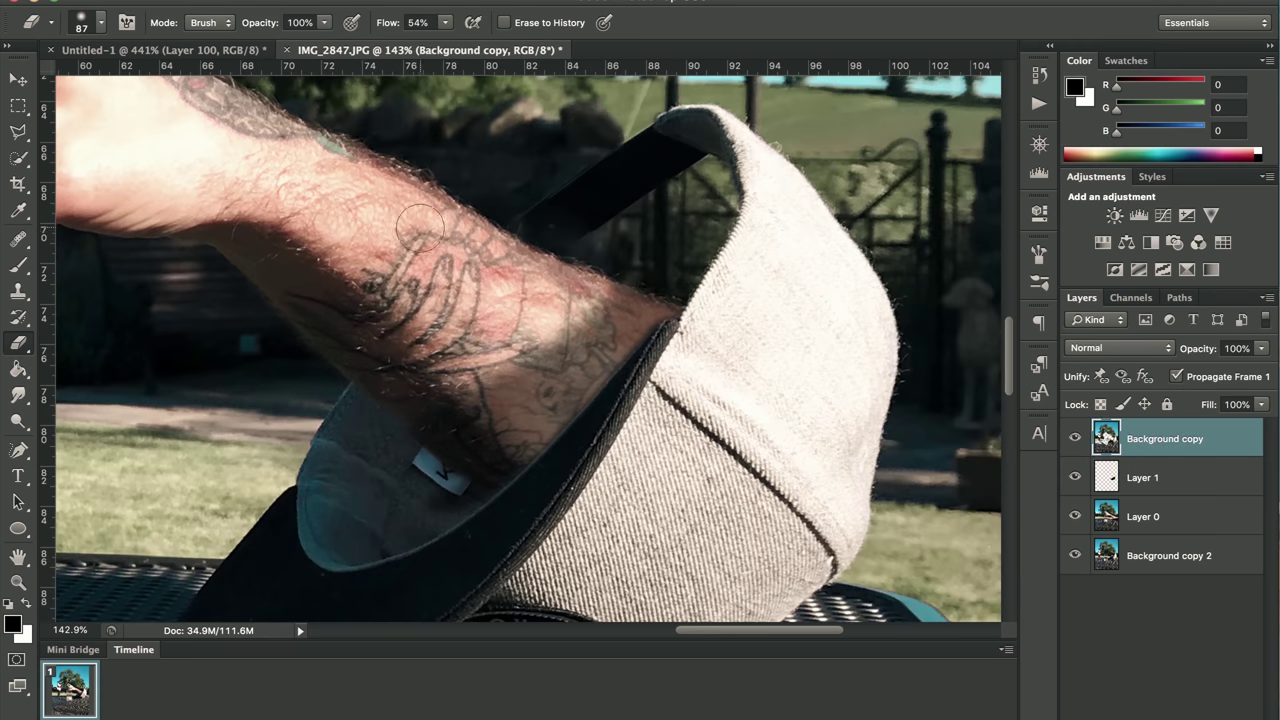
click(101, 22)
click(54, 83)
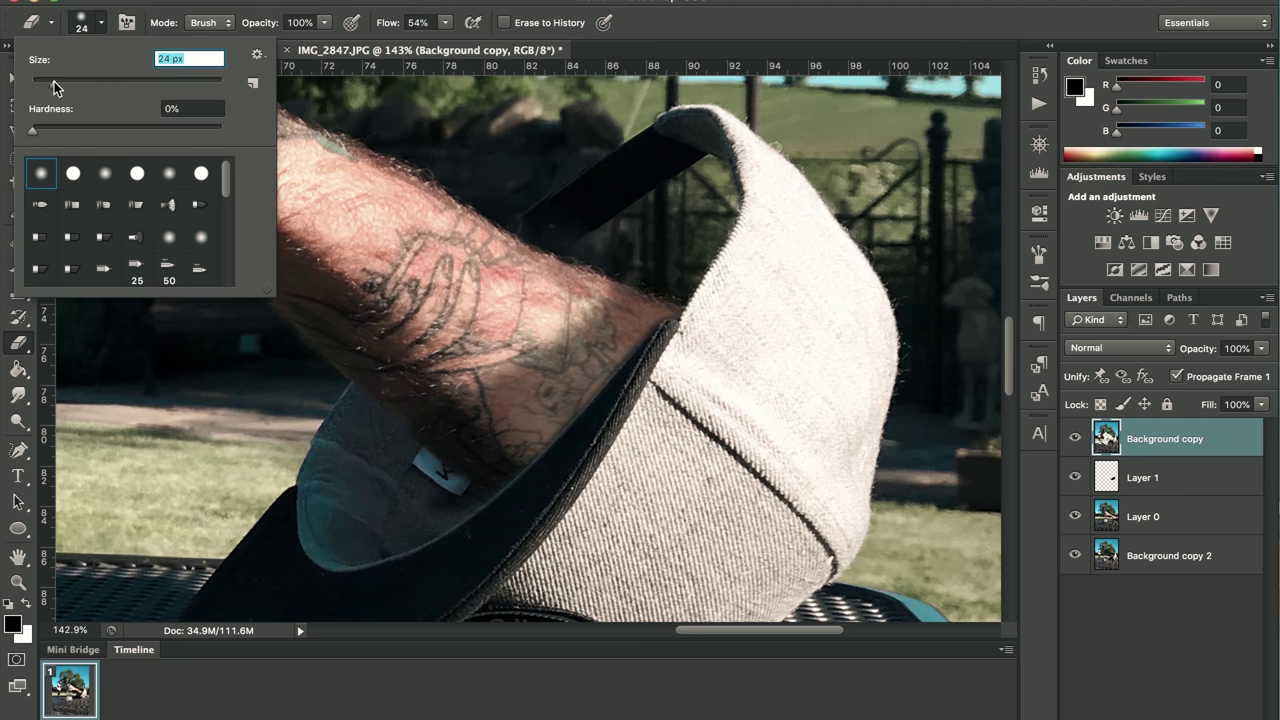
click(592, 382)
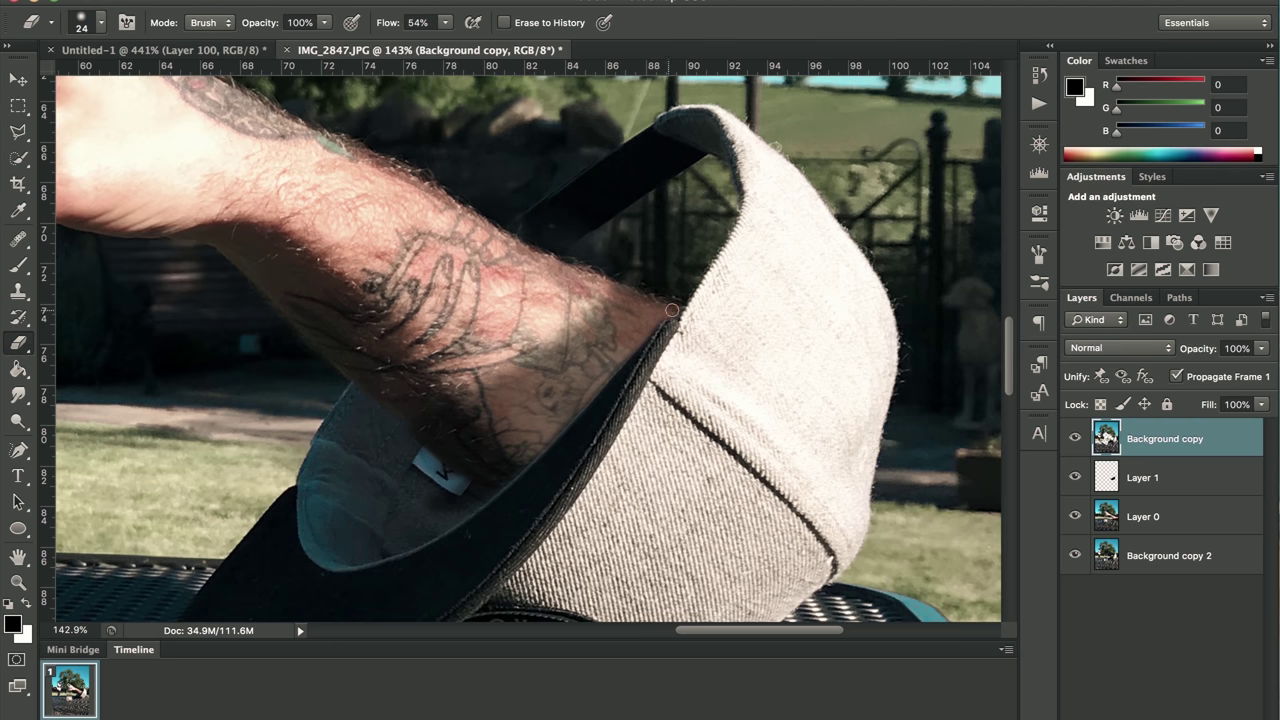
drag(678, 309, 688, 326)
key(ctrl+z)
Erase the stray edge on Background copy where the cap's brim crosses the far edge of the table.
scroll(700, 330, down, 10)
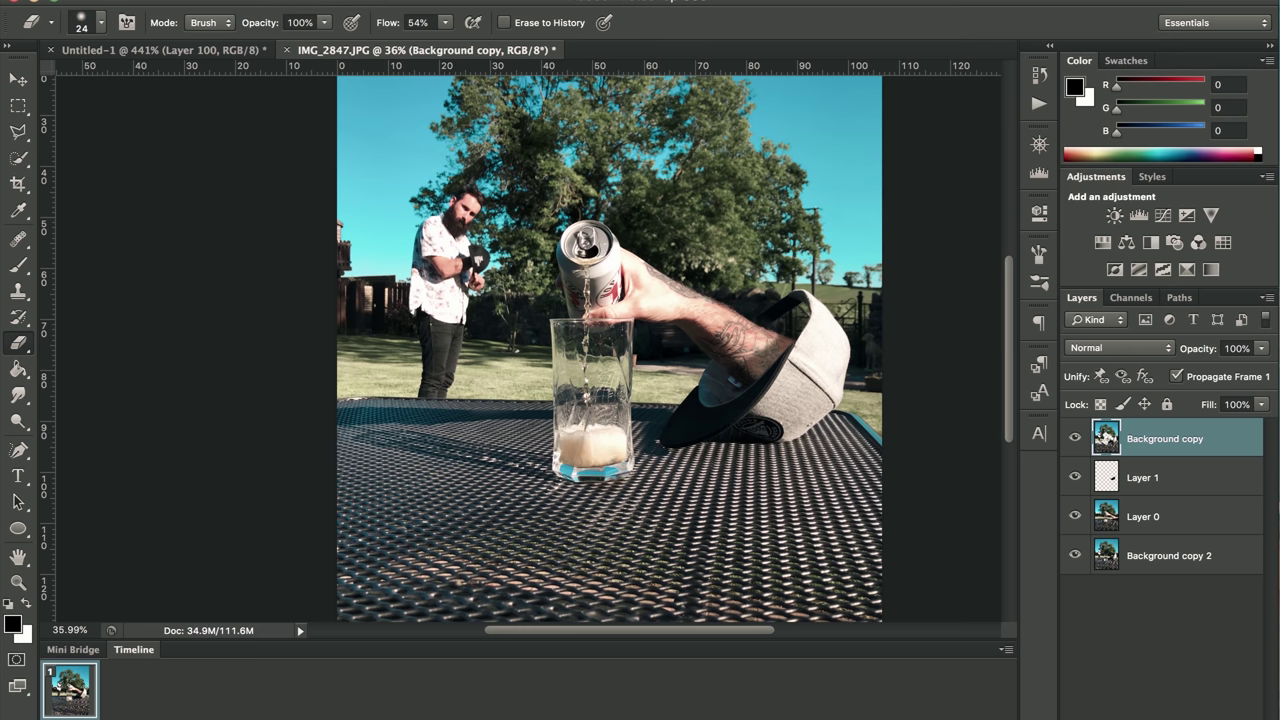
scroll(680, 350, up, 5)
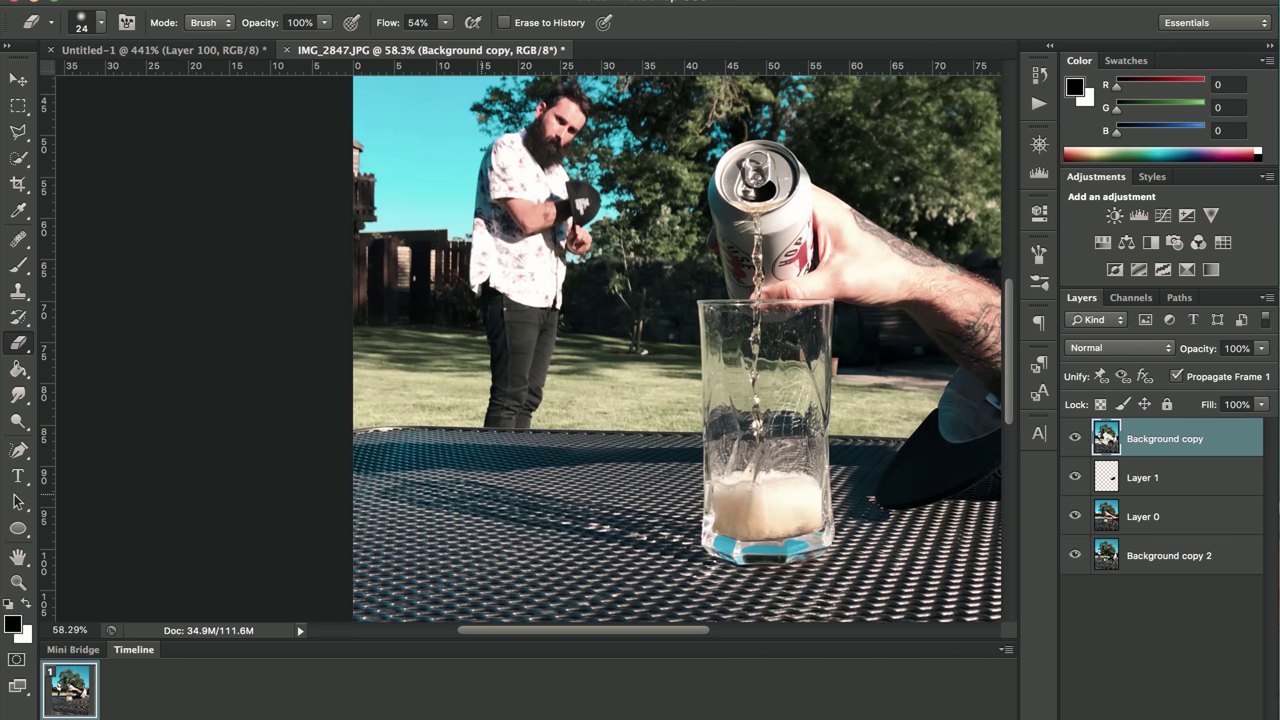
scroll(590, 340, right, 5)
scroll(968, 440, up, 5)
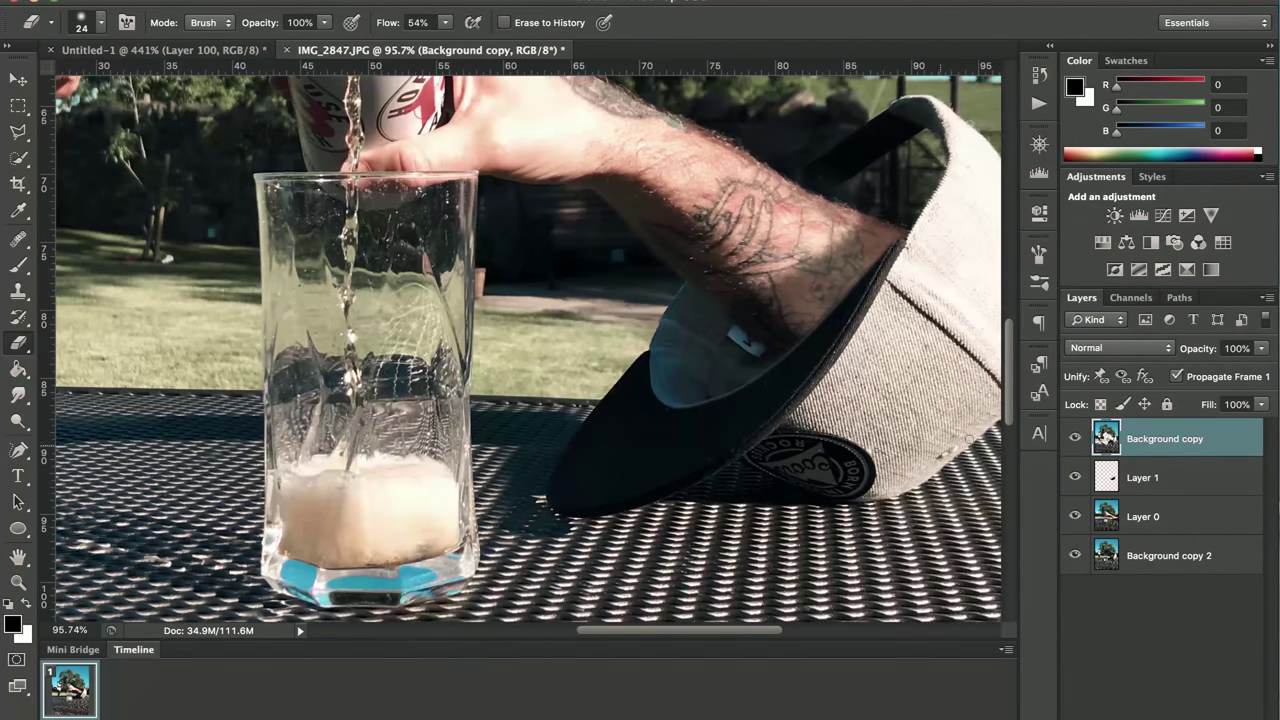
drag(572, 458, 610, 405)
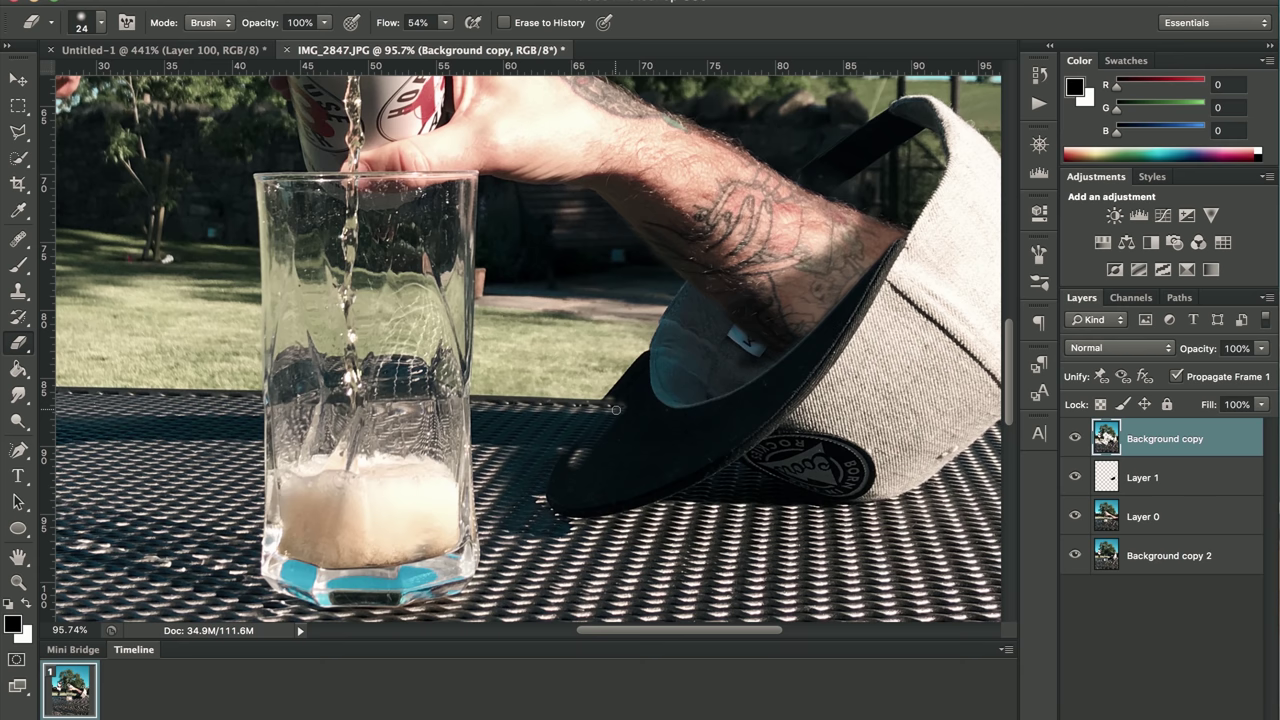
drag(616, 409, 616, 410)
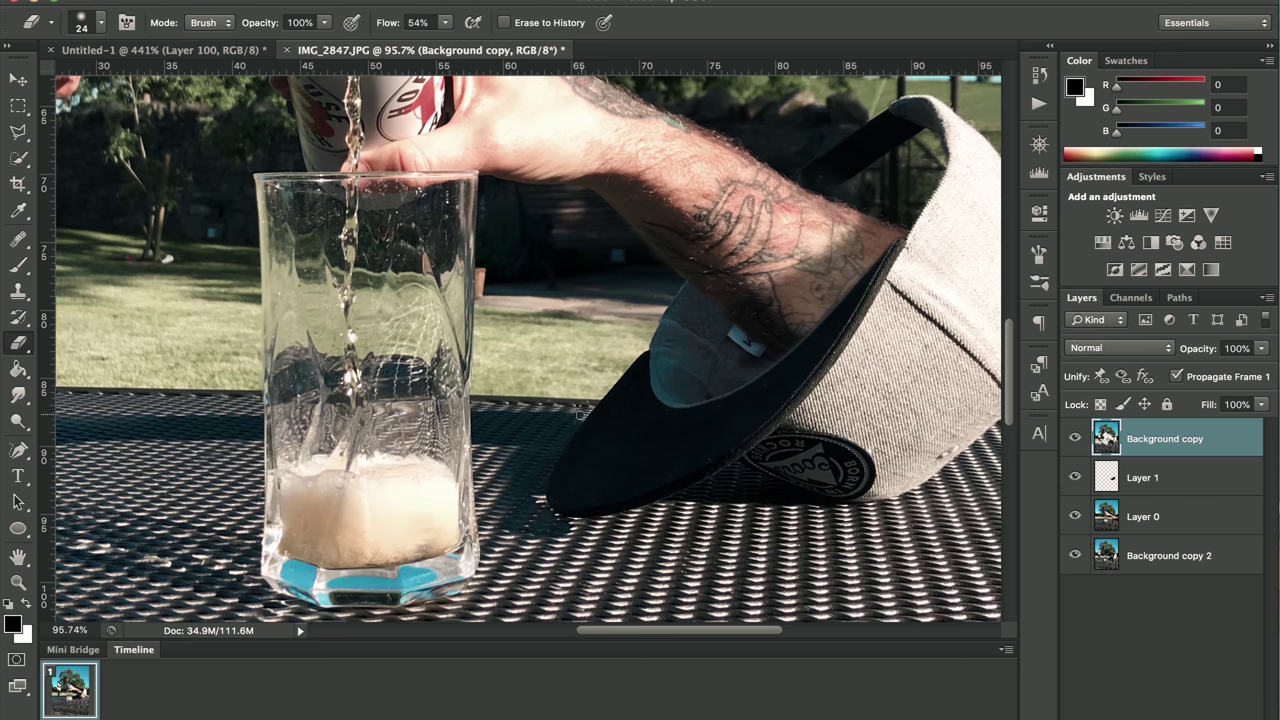
scroll(585, 414, up, 4)
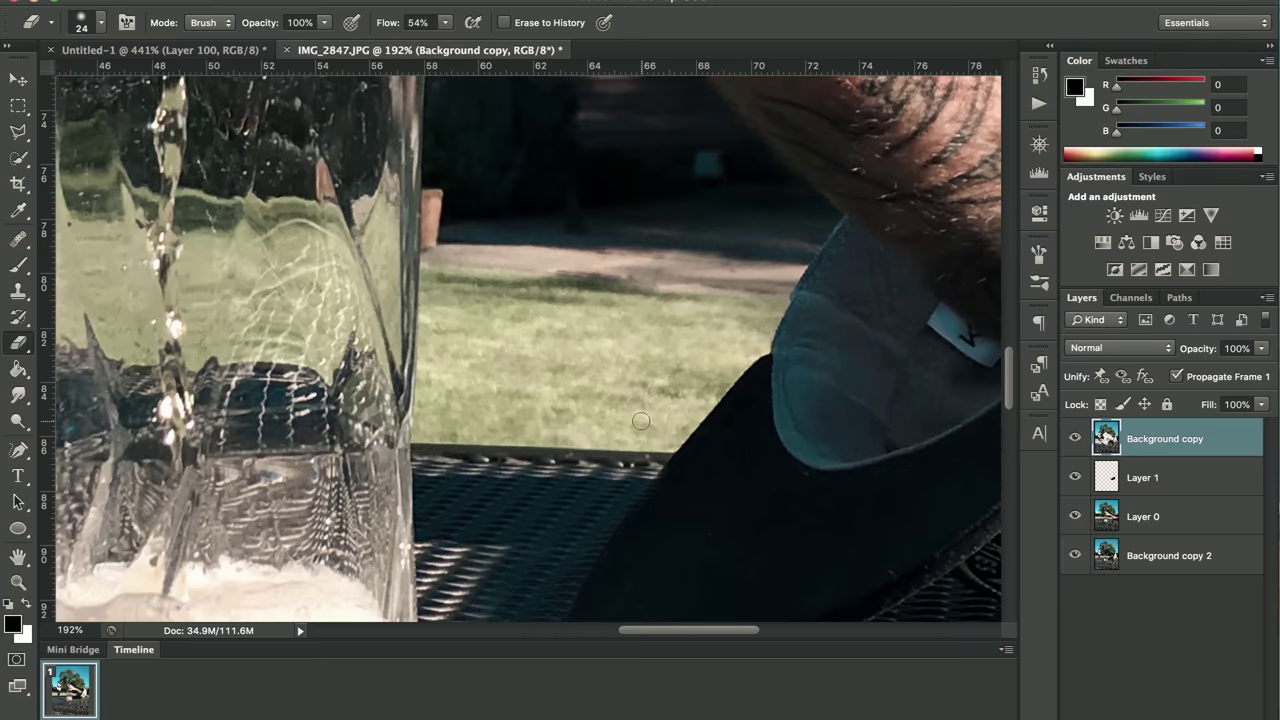
Select all four layers, from Background copy down to Background copy 2, and merge them into one layer.
key(ctrl+0)
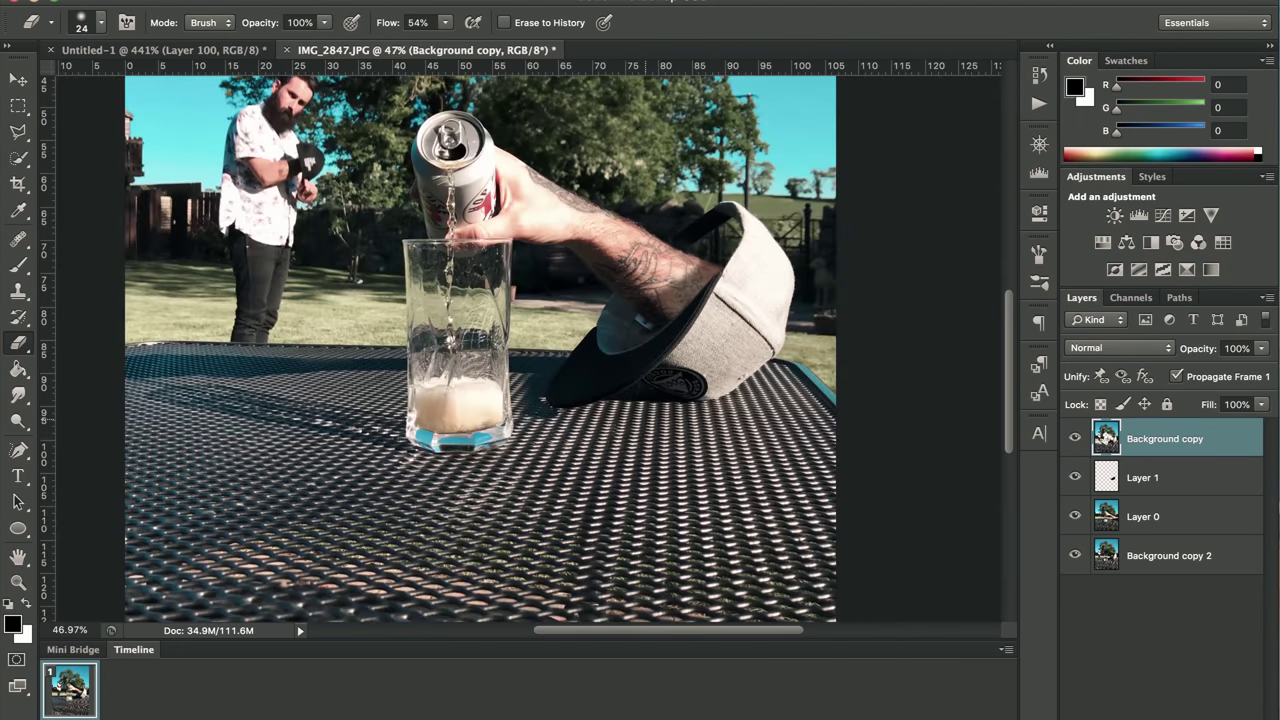
scroll(567, 350, down, 4)
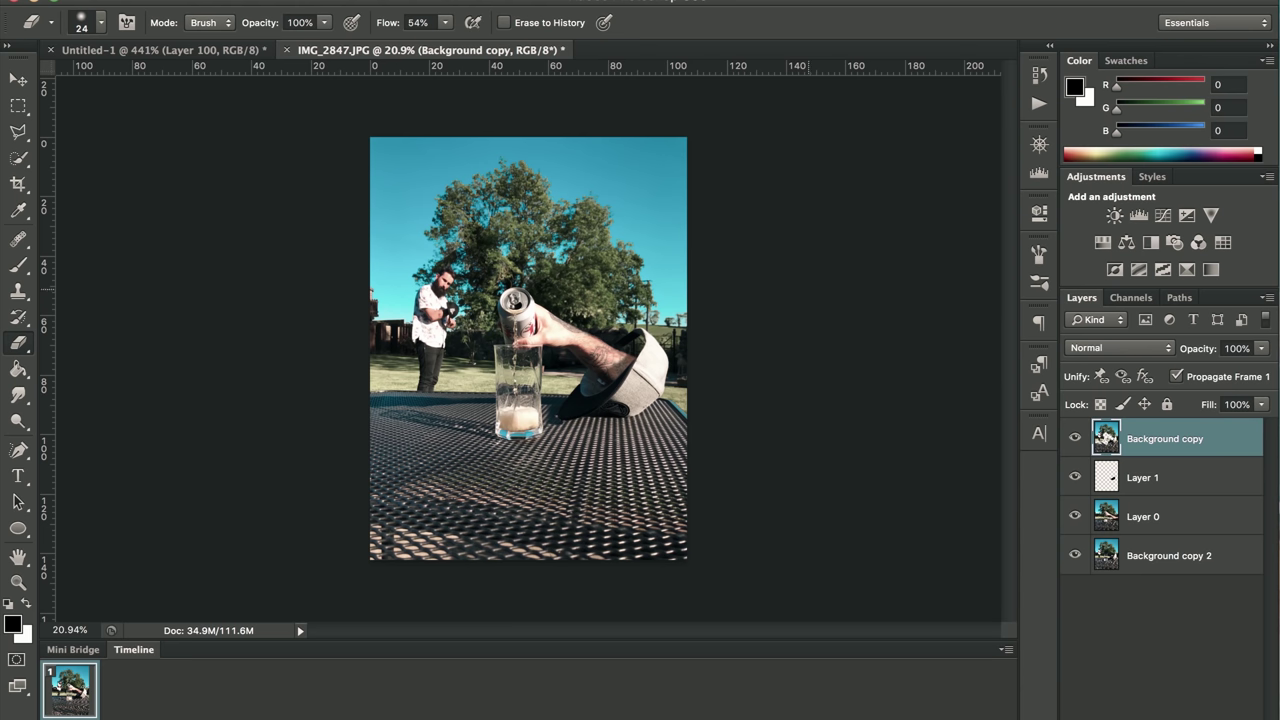
shift+click(1189, 567)
right_click(1187, 560)
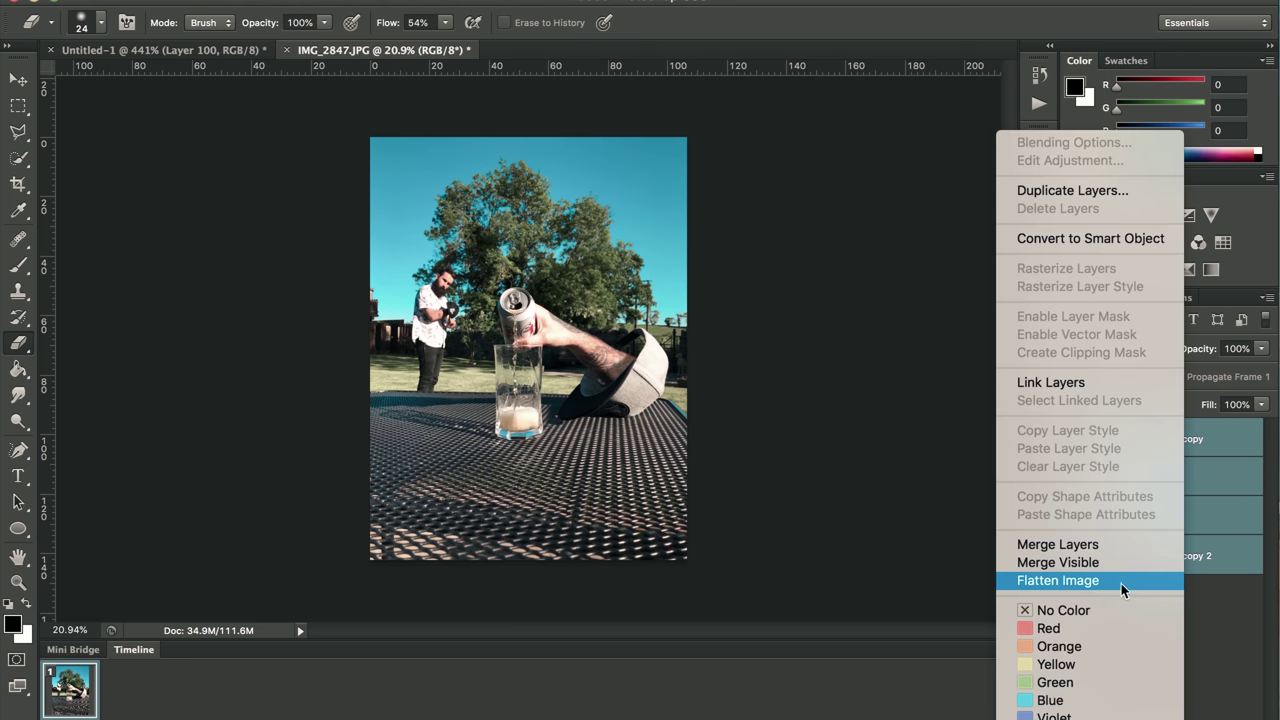
click(1111, 547)
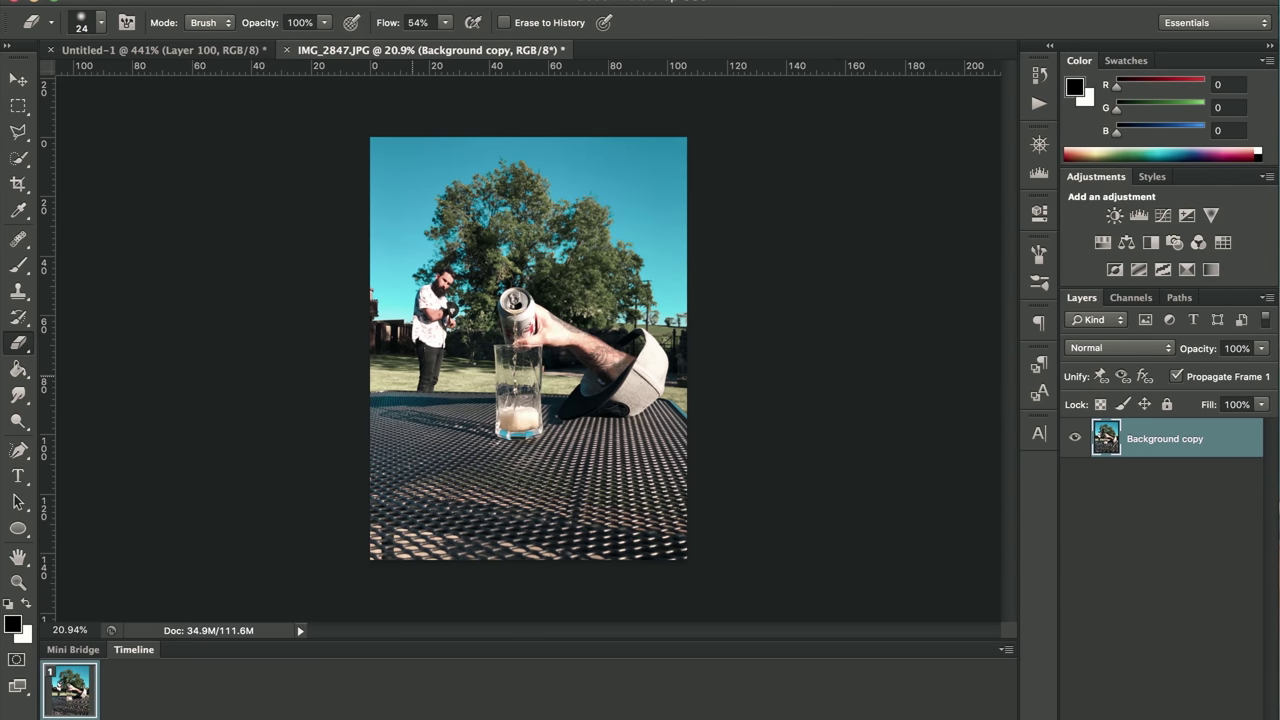
Duplicate the merged layer as Background copy 2 within the IMG_2847.JPG document.
scroll(535, 355, up, 2)
right_click(1192, 436)
click(1240, 456)
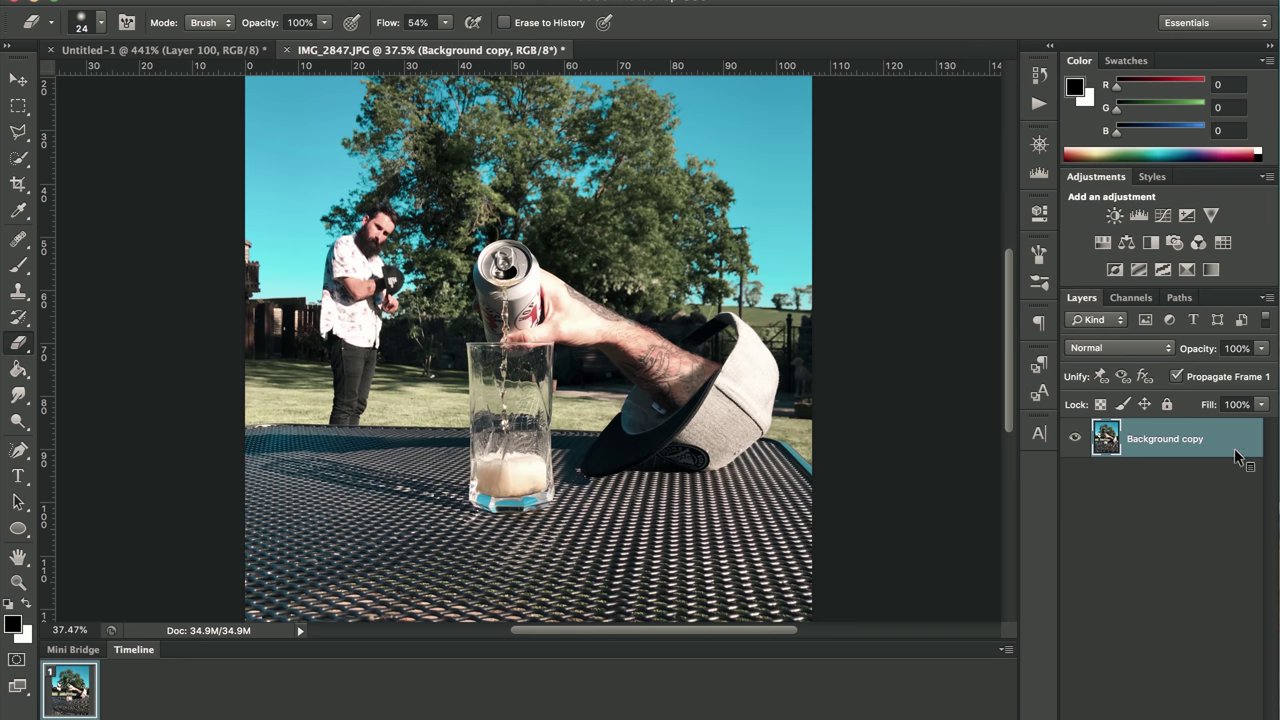
right_click(1222, 441)
click(1160, 196)
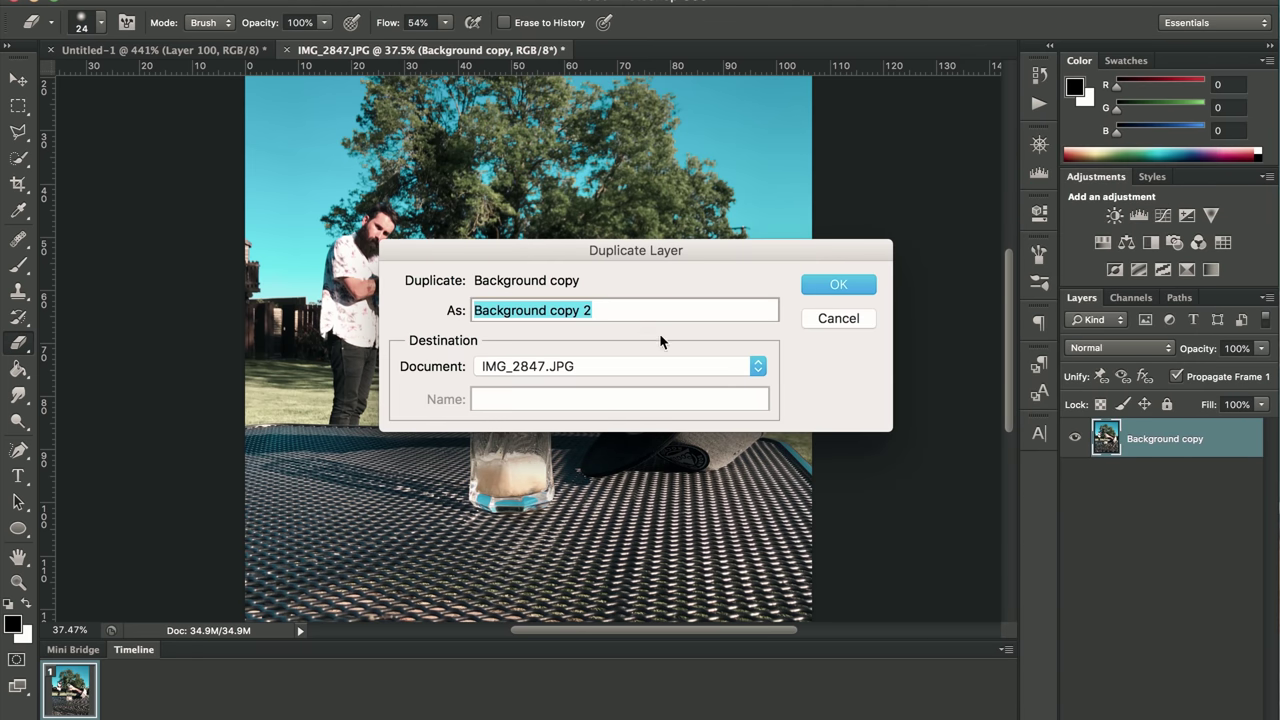
click(659, 363)
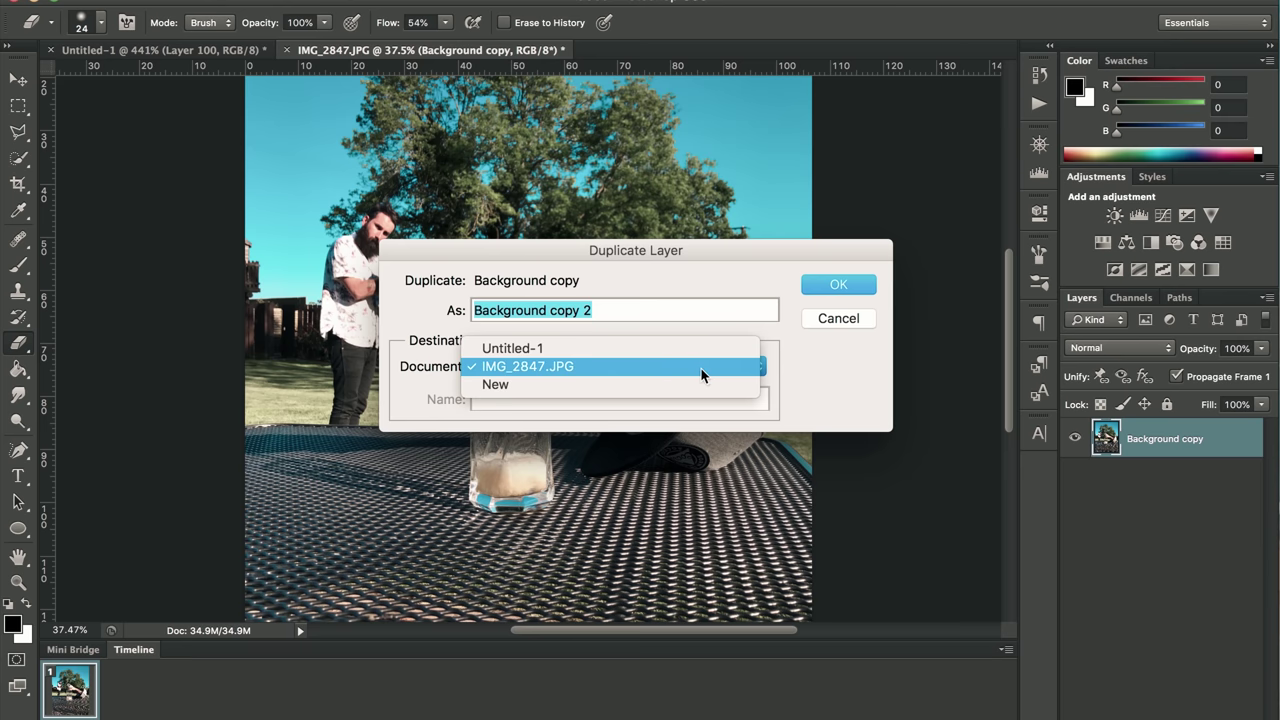
click(852, 283)
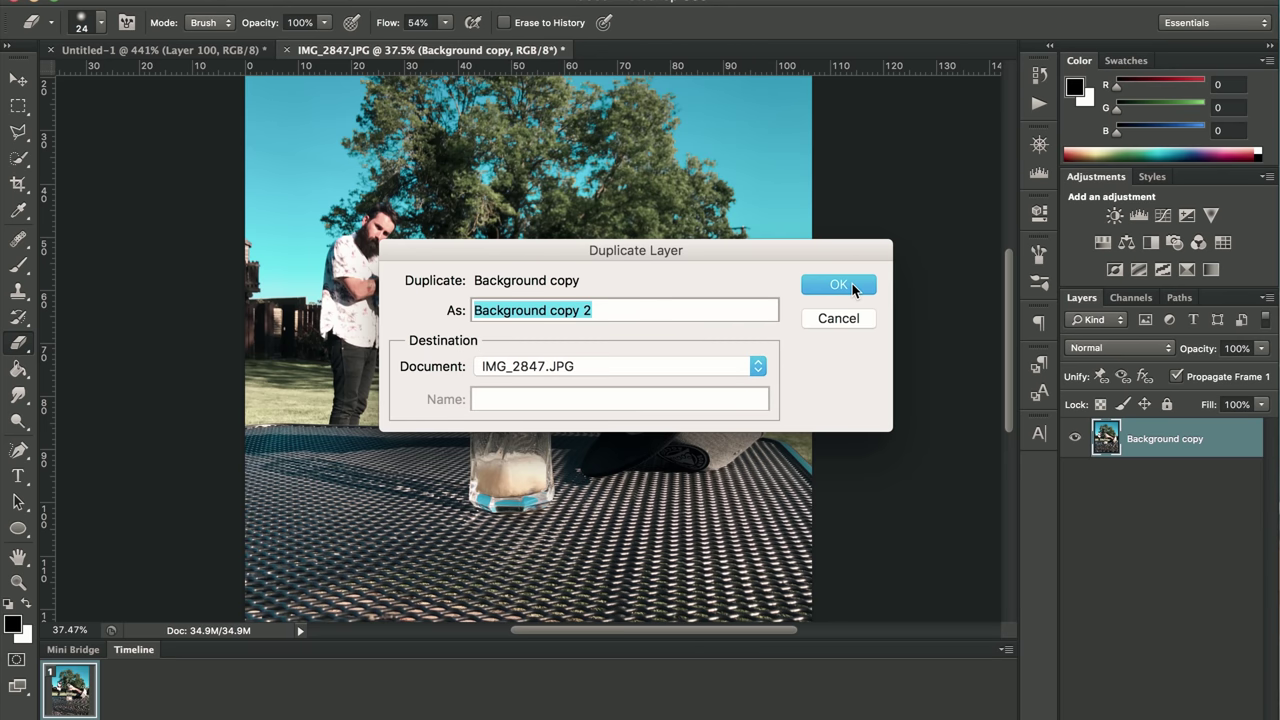
click(838, 285)
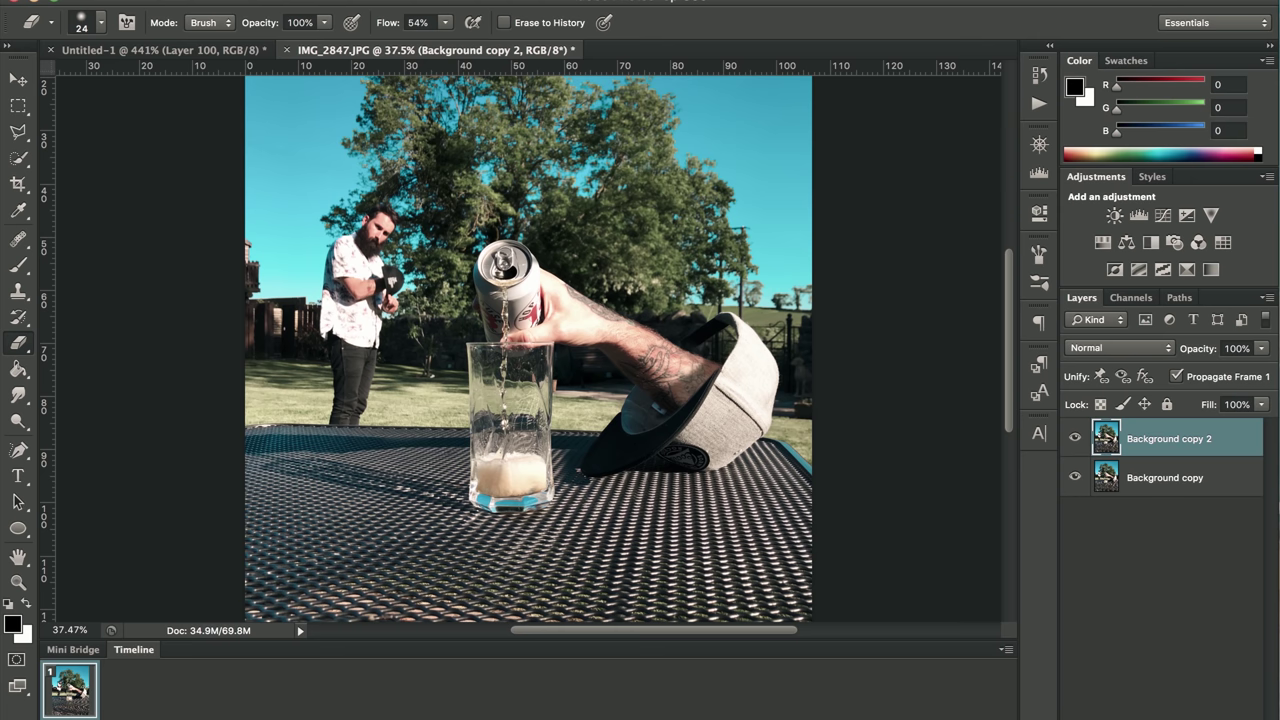
Apply a Gaussian Blur with a radius of 4 pixels to the Background copy 2 layer.
click(462, 1)
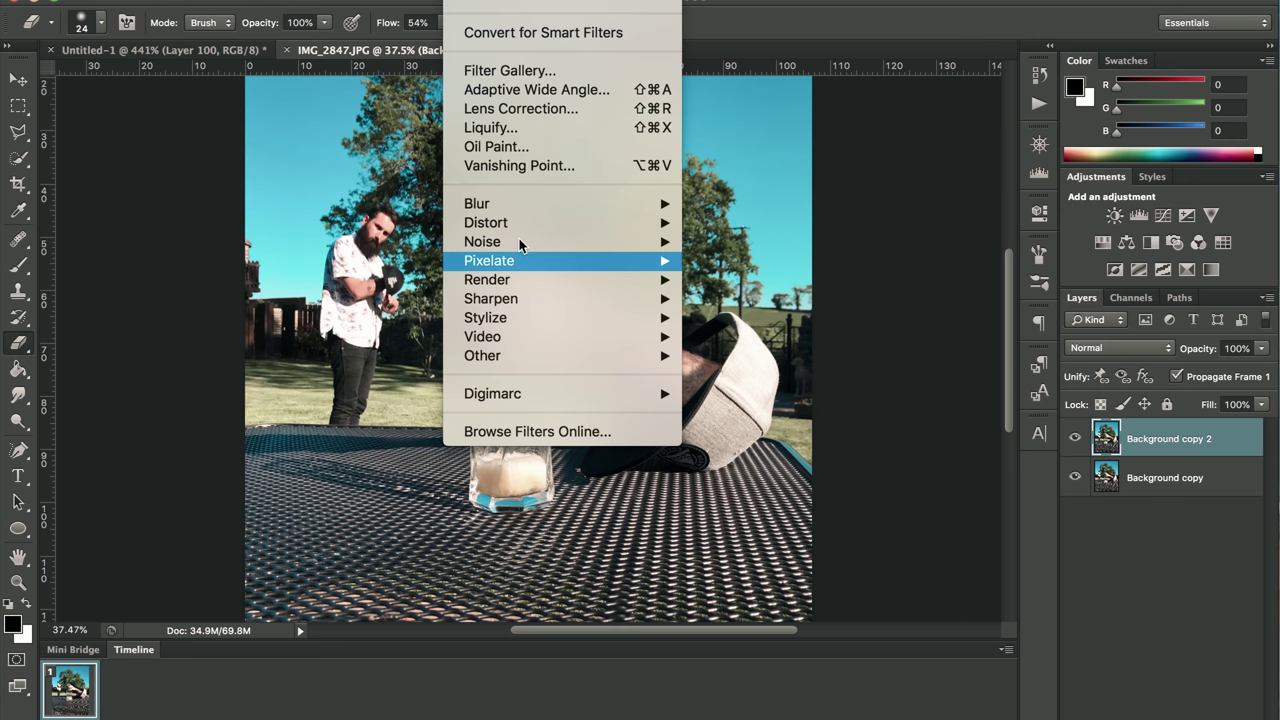
mouse_move(526, 203)
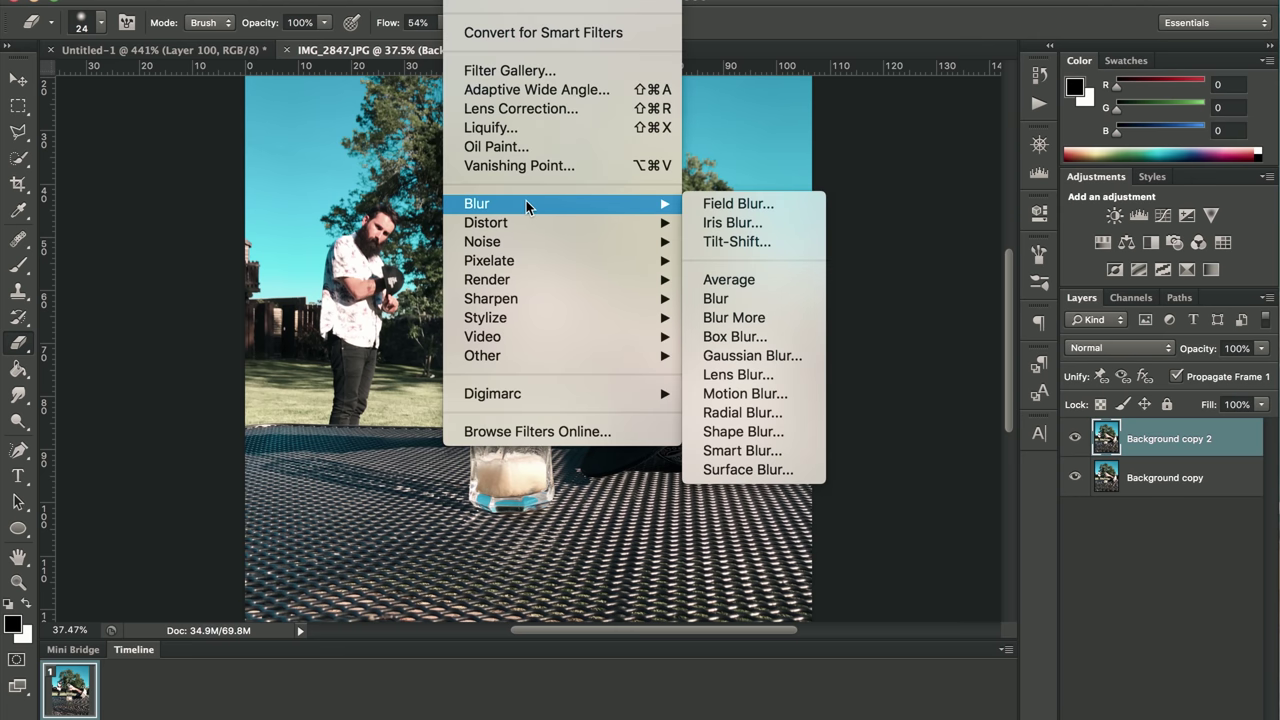
click(774, 355)
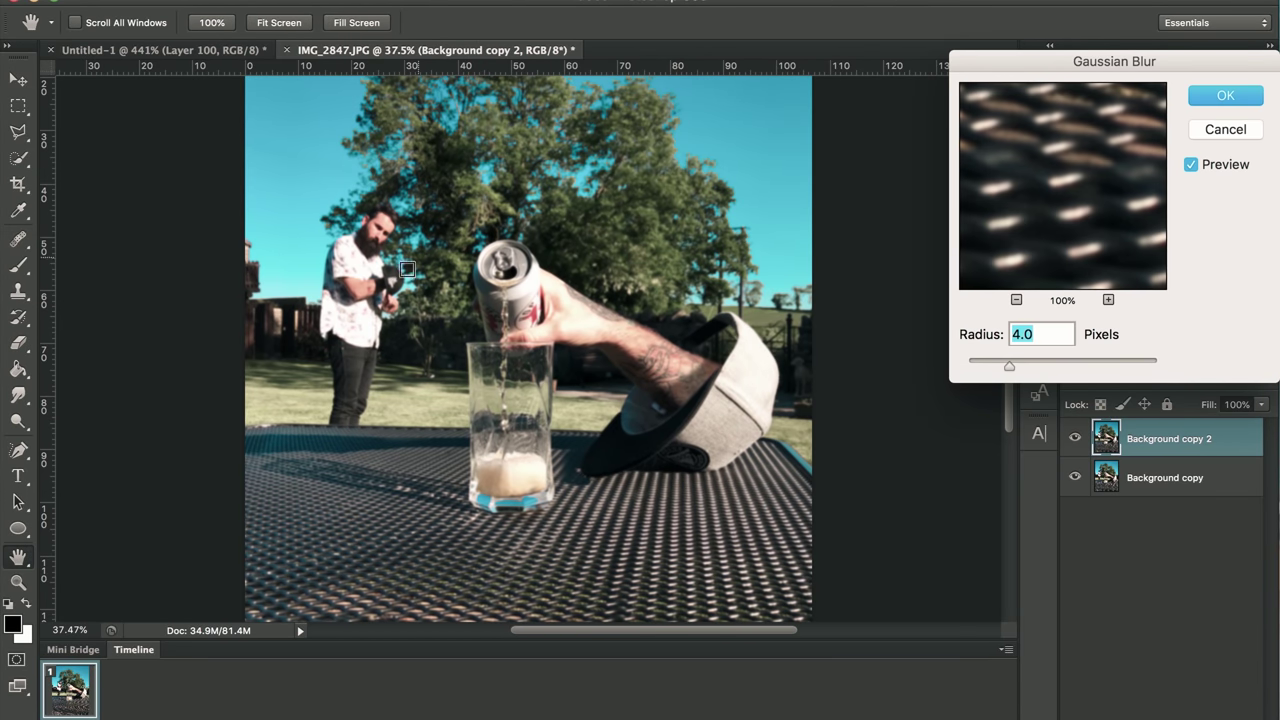
drag(1012, 367, 1046, 363)
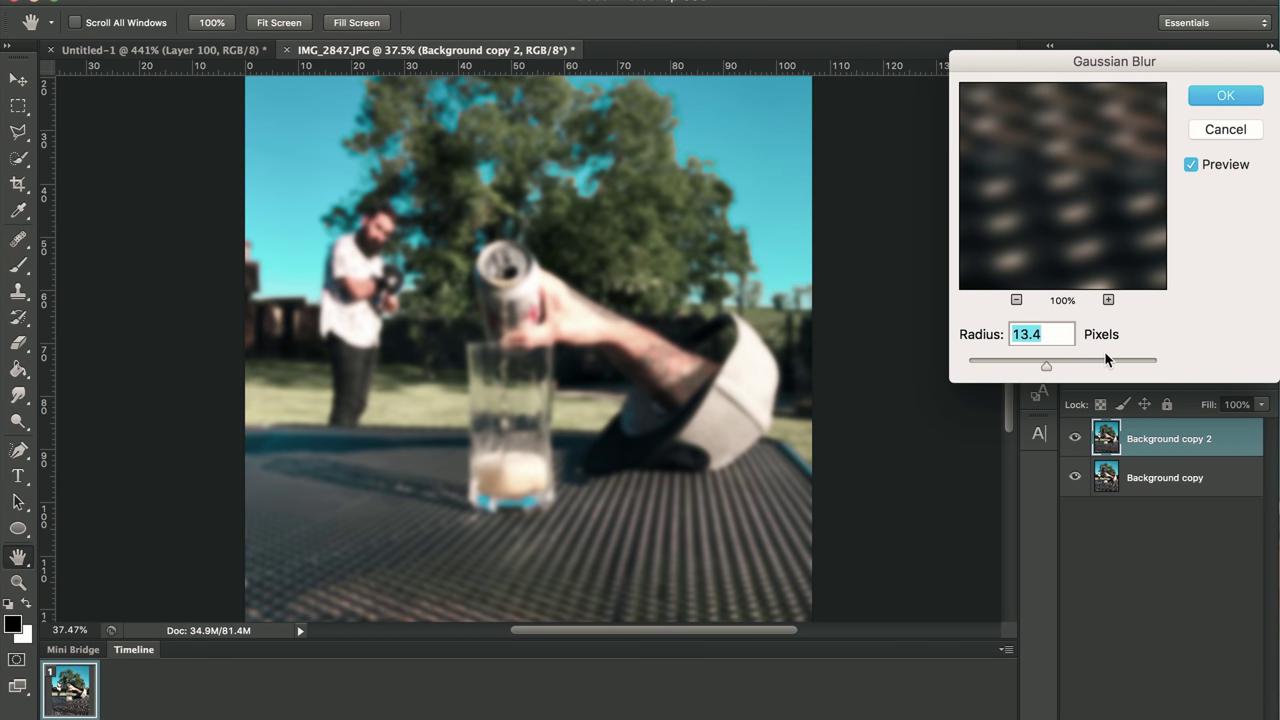
drag(1046, 365, 1018, 366)
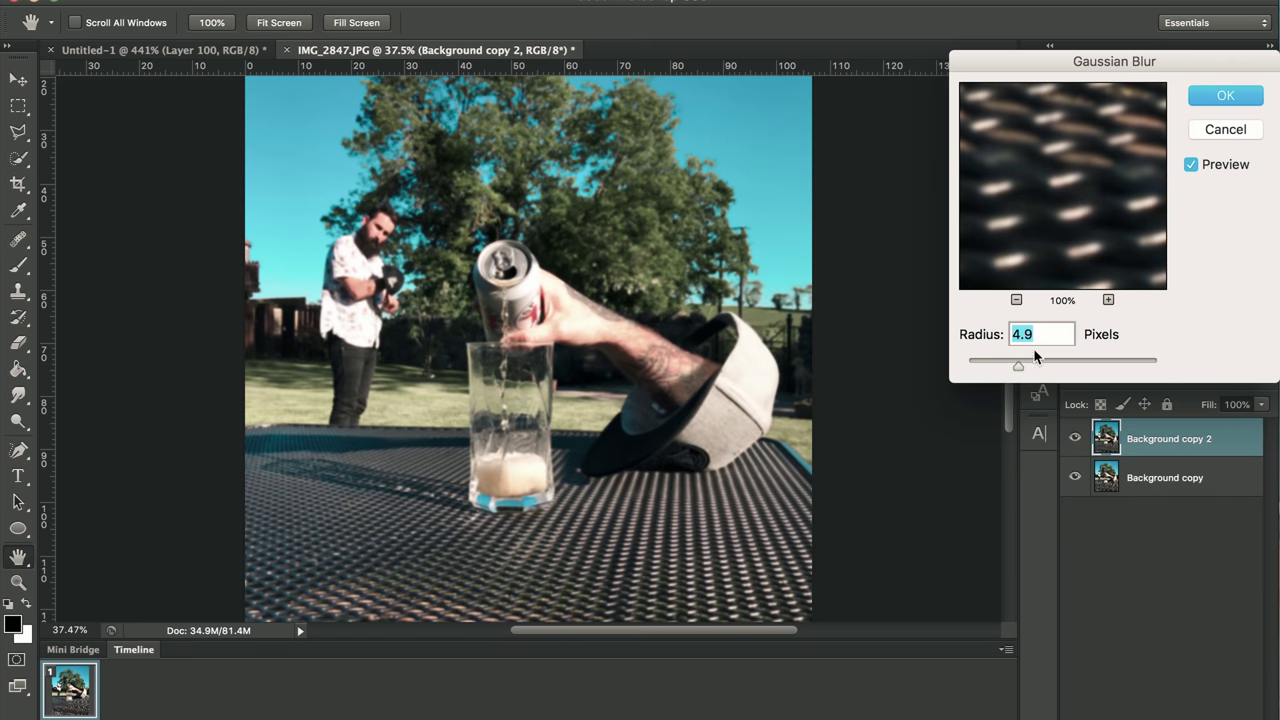
text(4)
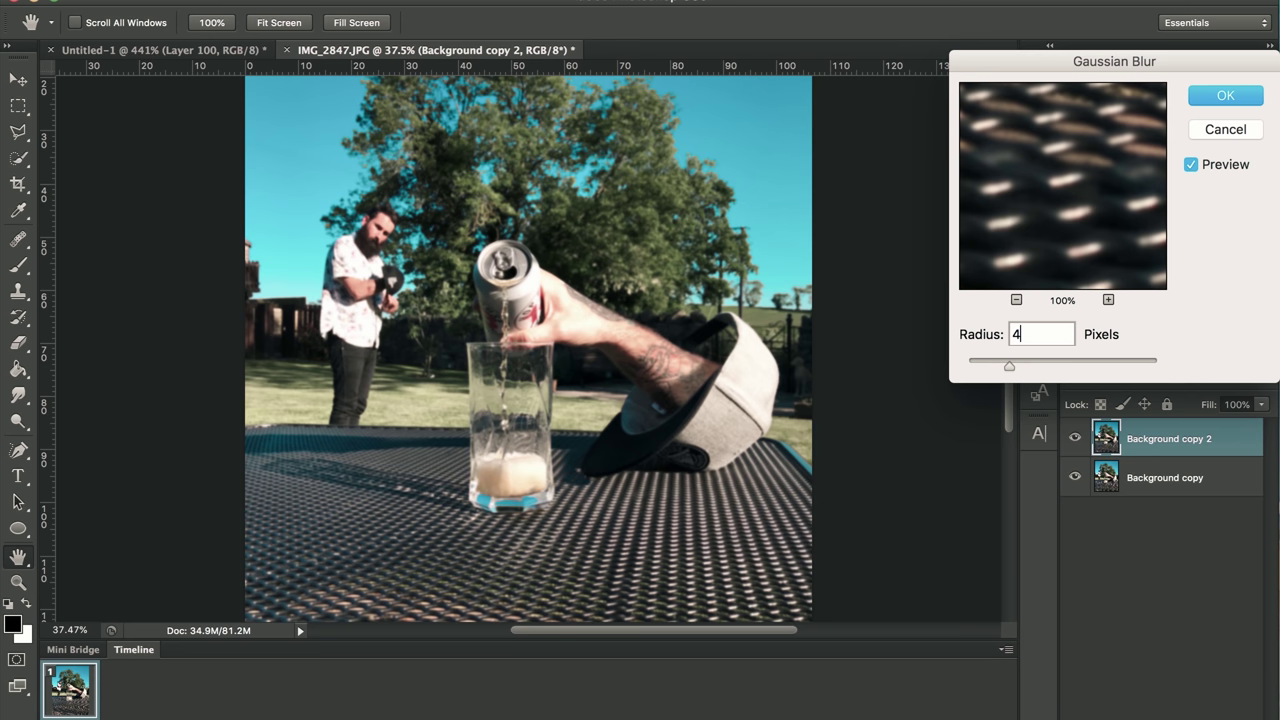
key(Return)
key(e)
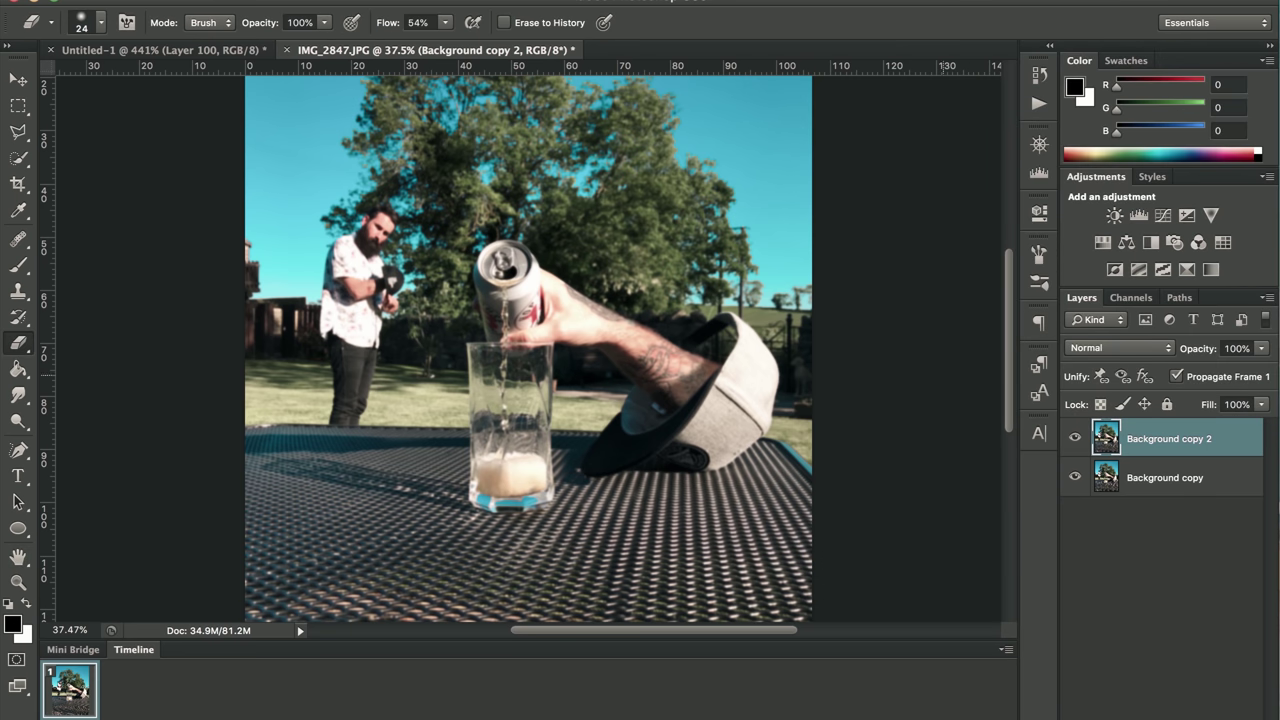
Compare the image with and without the blur by toggling the visibility of Background copy 2.
click(1076, 438)
click(1076, 438)
click(1076, 438)
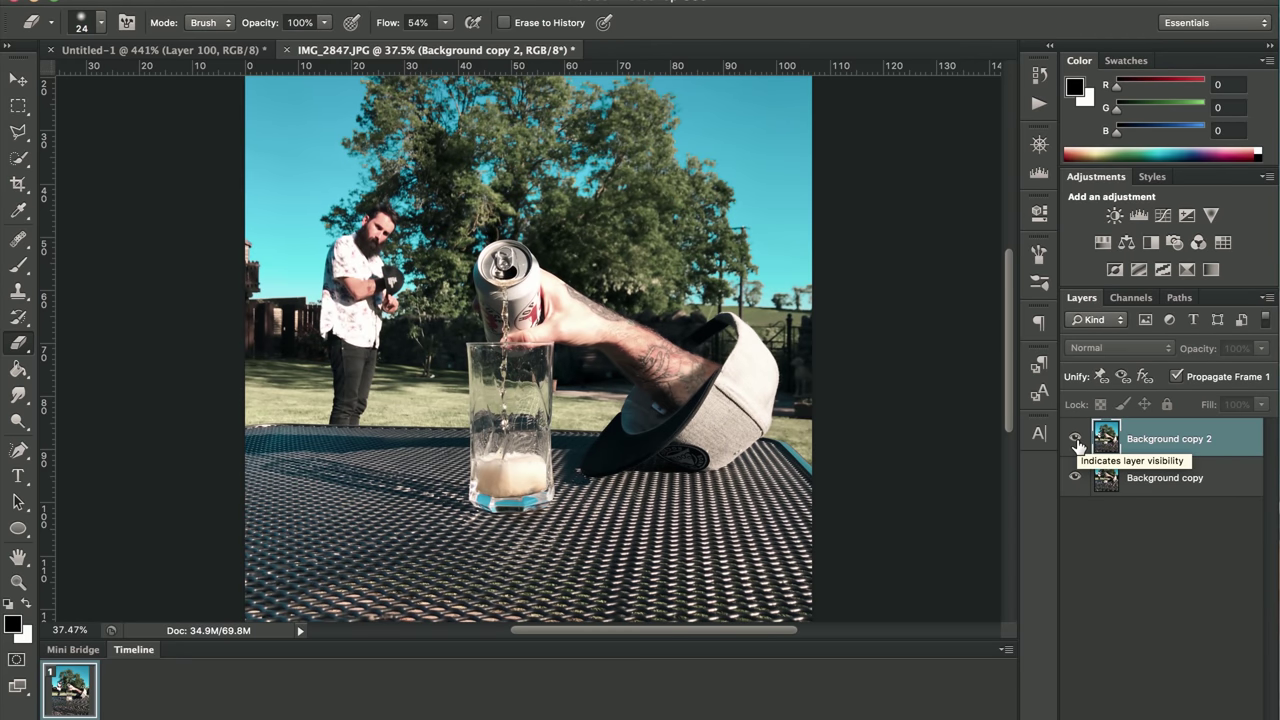
click(57, 683)
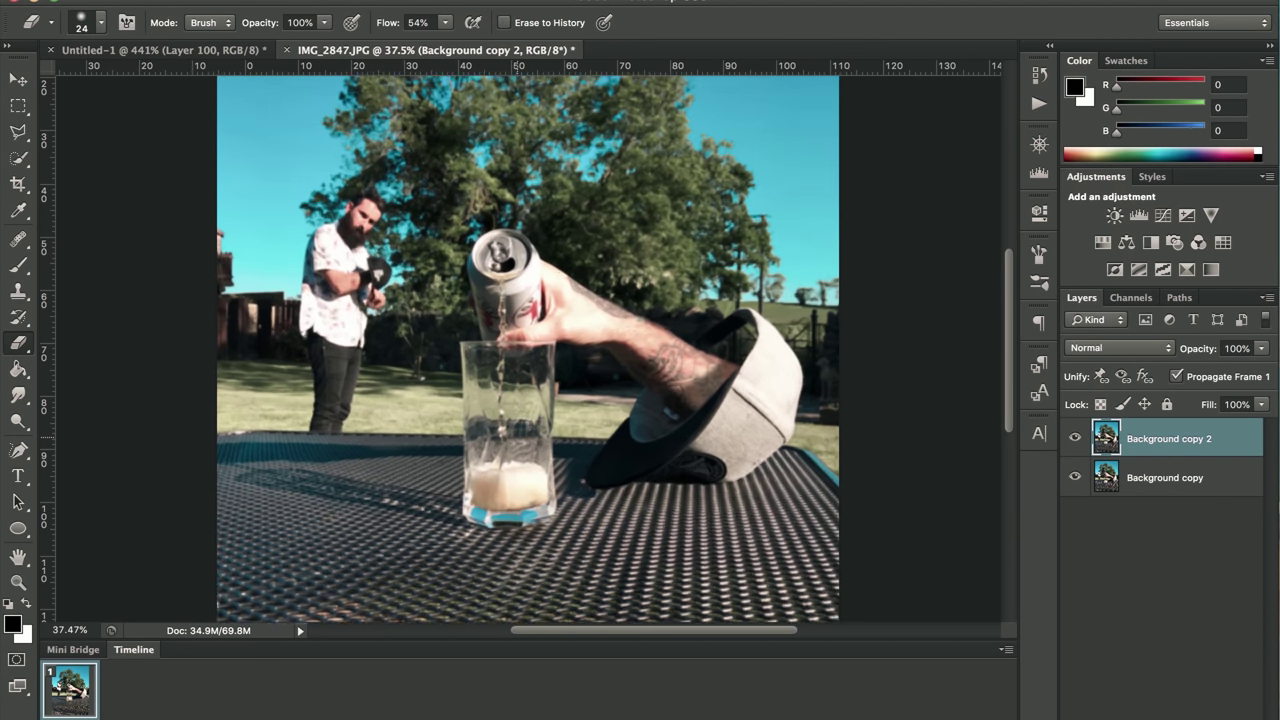
Outline the tabletop along its far edge and around the canvas with the Polygonal Lasso, and delete that area from Background copy 2.
scroll(220, 470, up, 5)
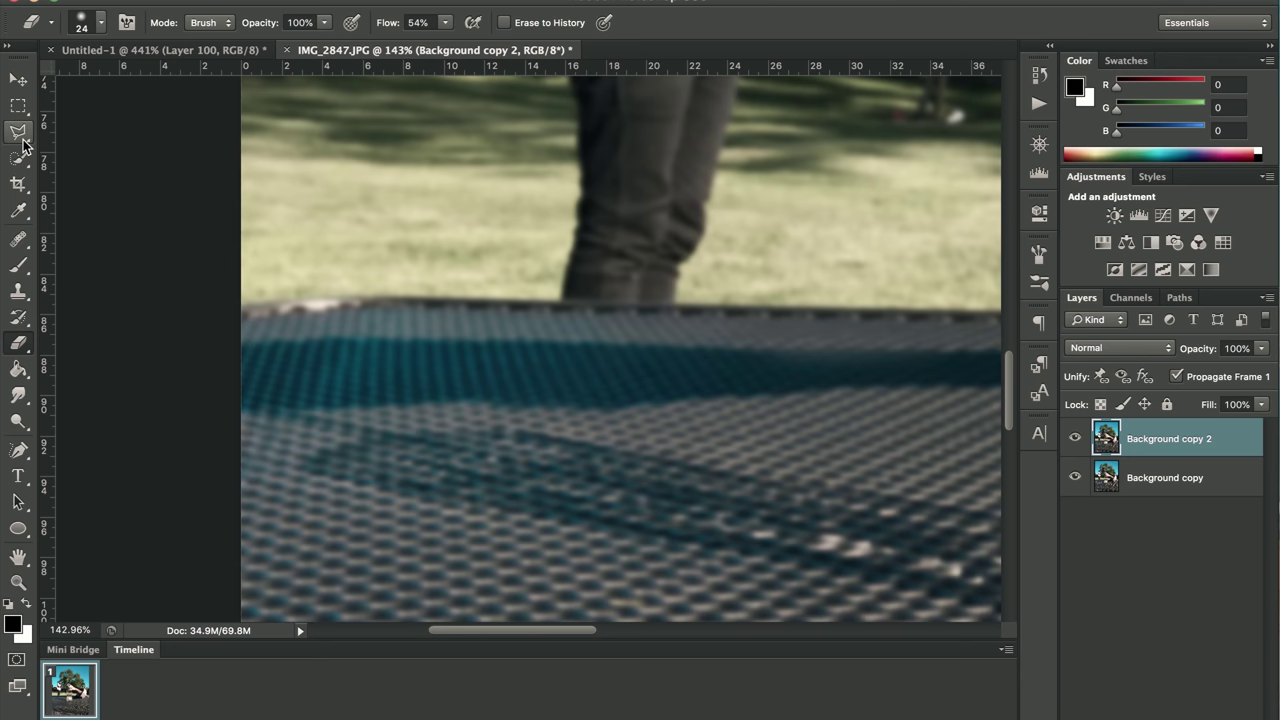
click(19, 133)
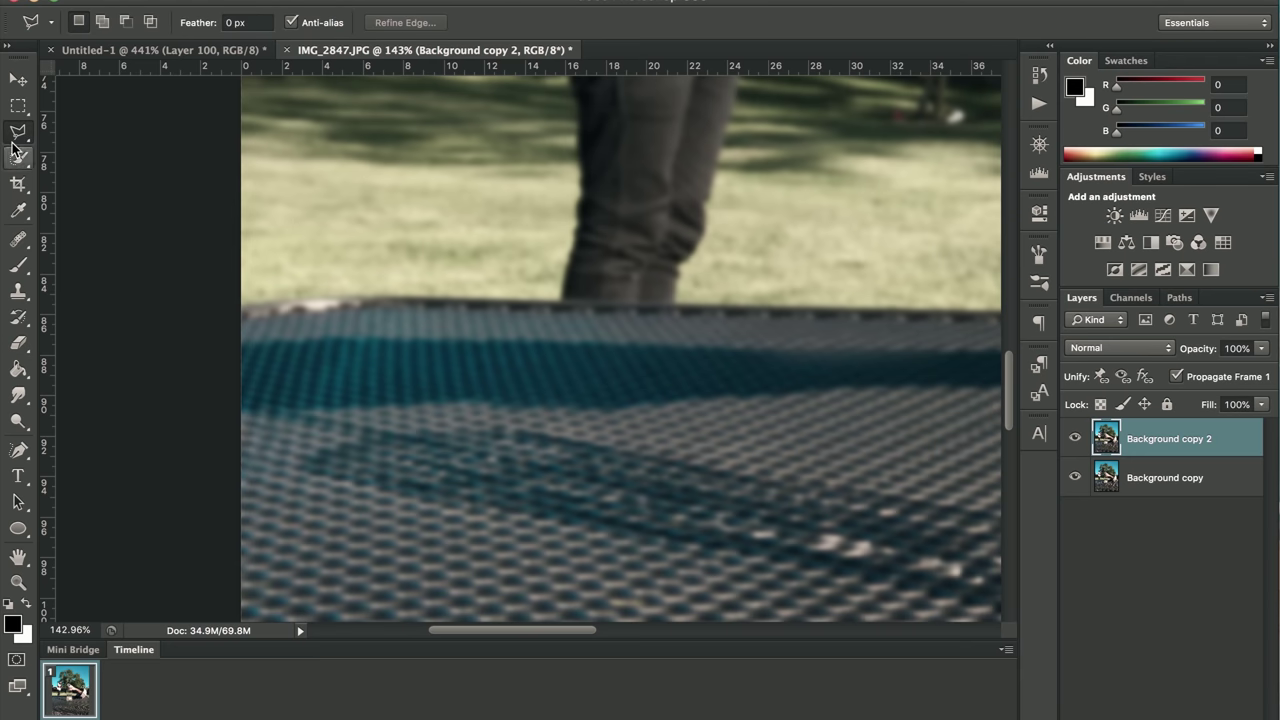
click(244, 305)
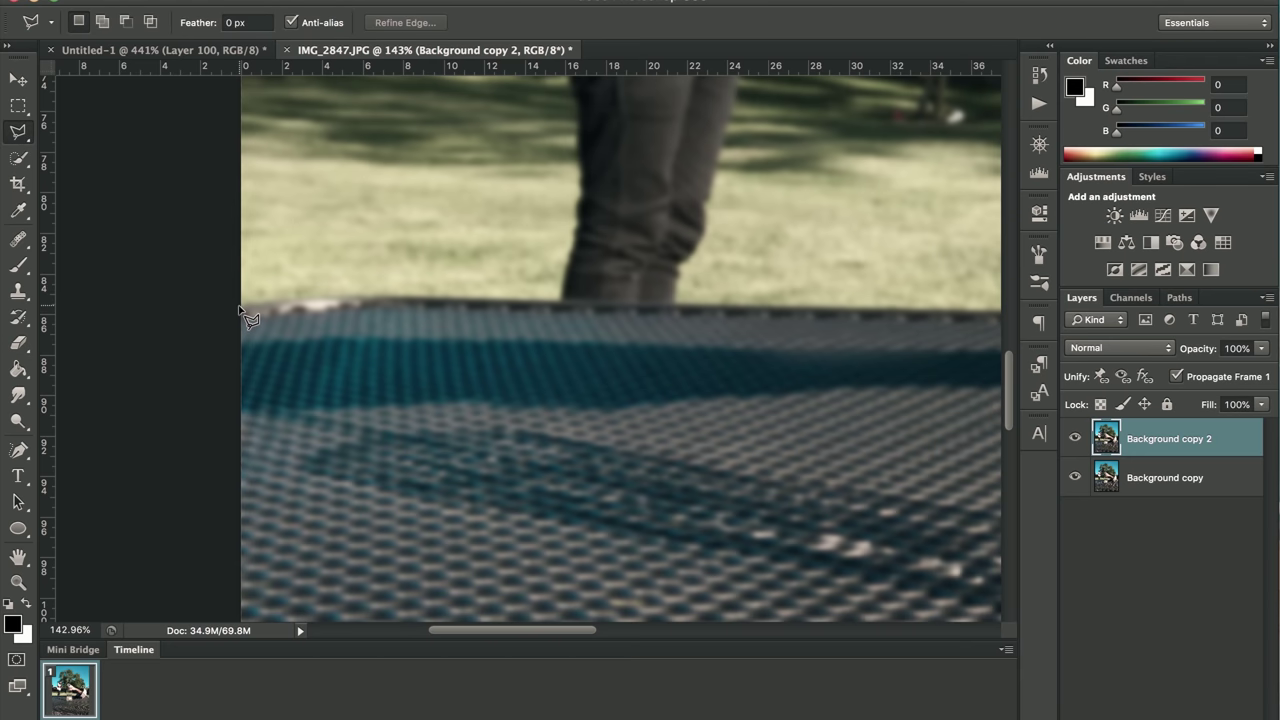
click(332, 297)
scroll(905, 312, right, 3)
scroll(500, 400, right, 15)
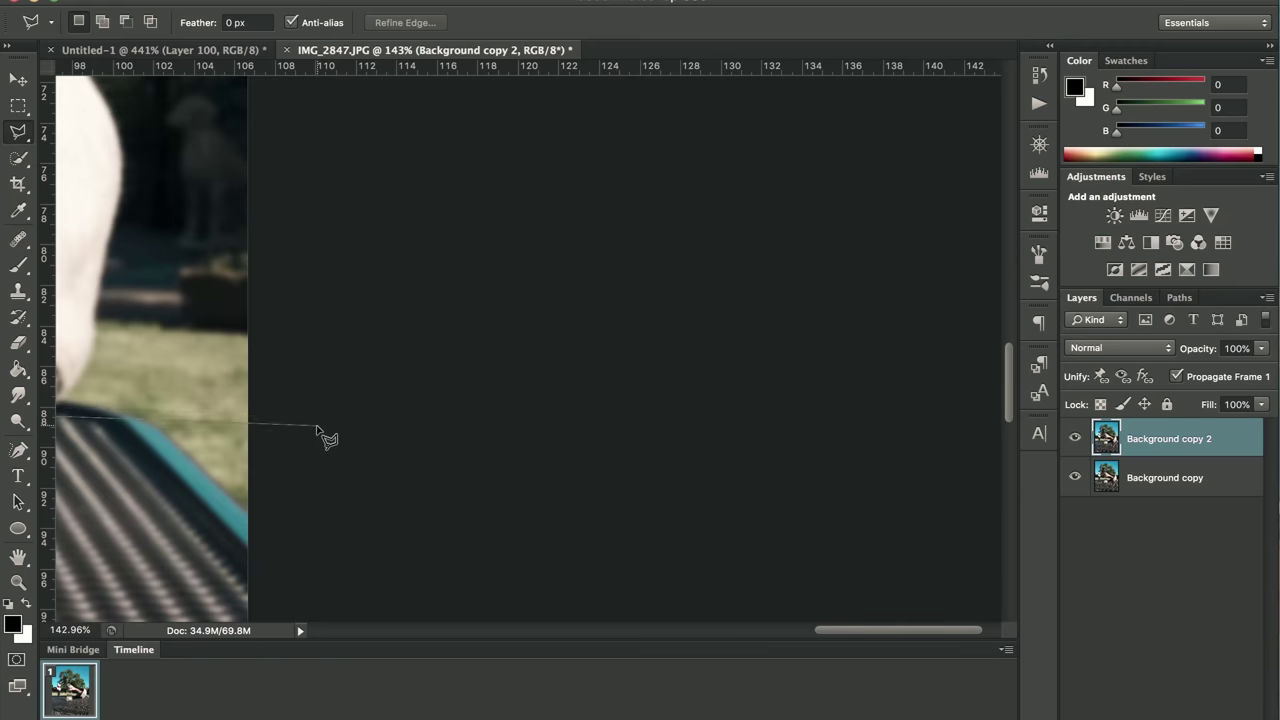
scroll(330, 430, left, 6)
scroll(380, 350, left, 10)
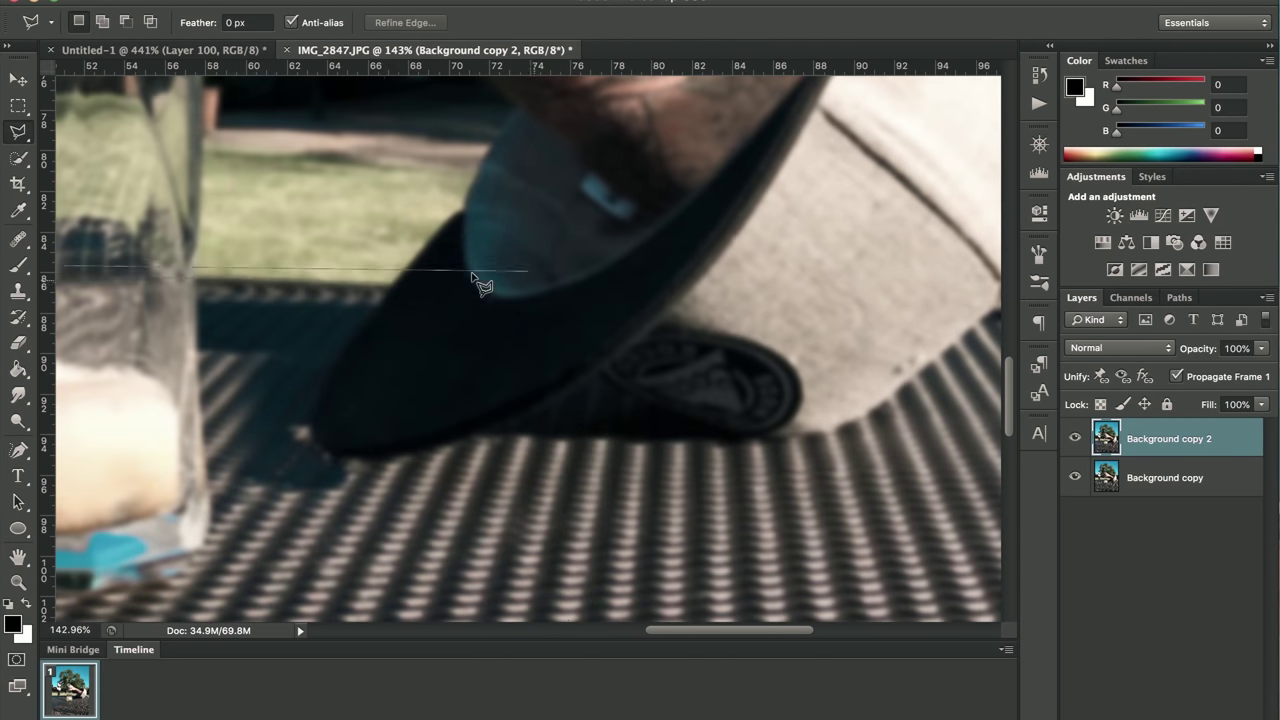
scroll(543, 337, right, 6)
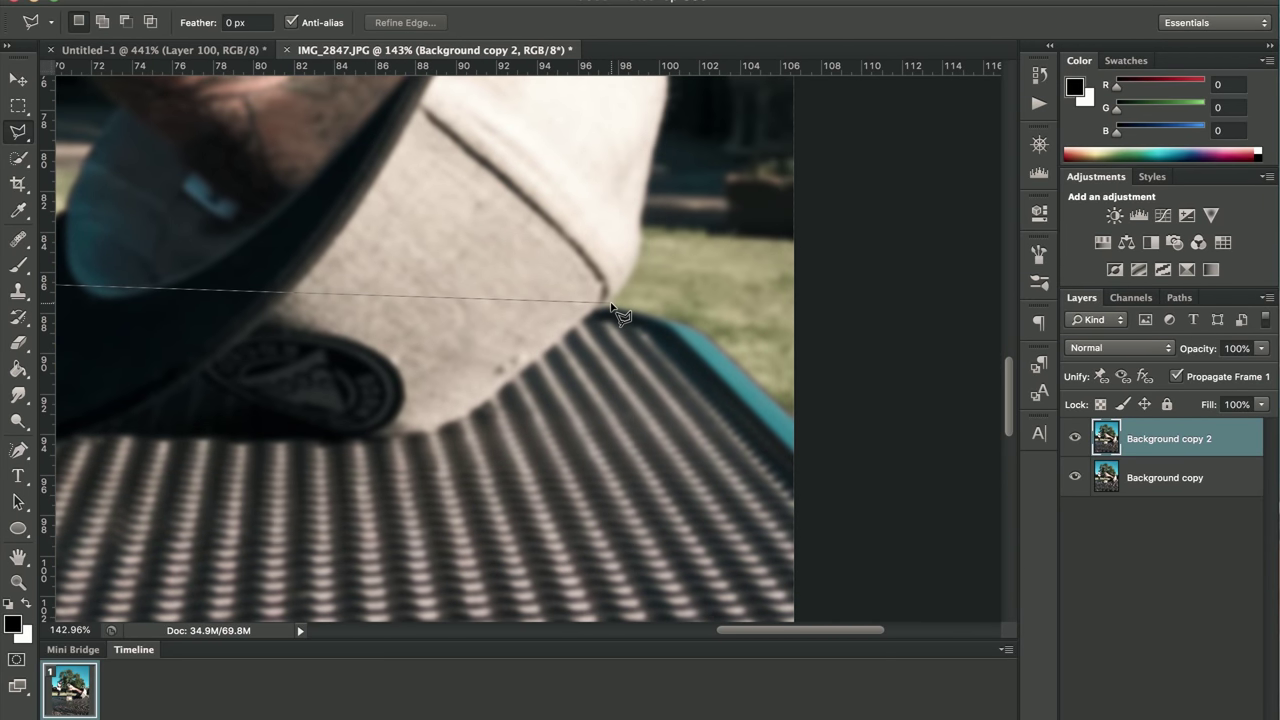
scroll(612, 305, up, 3)
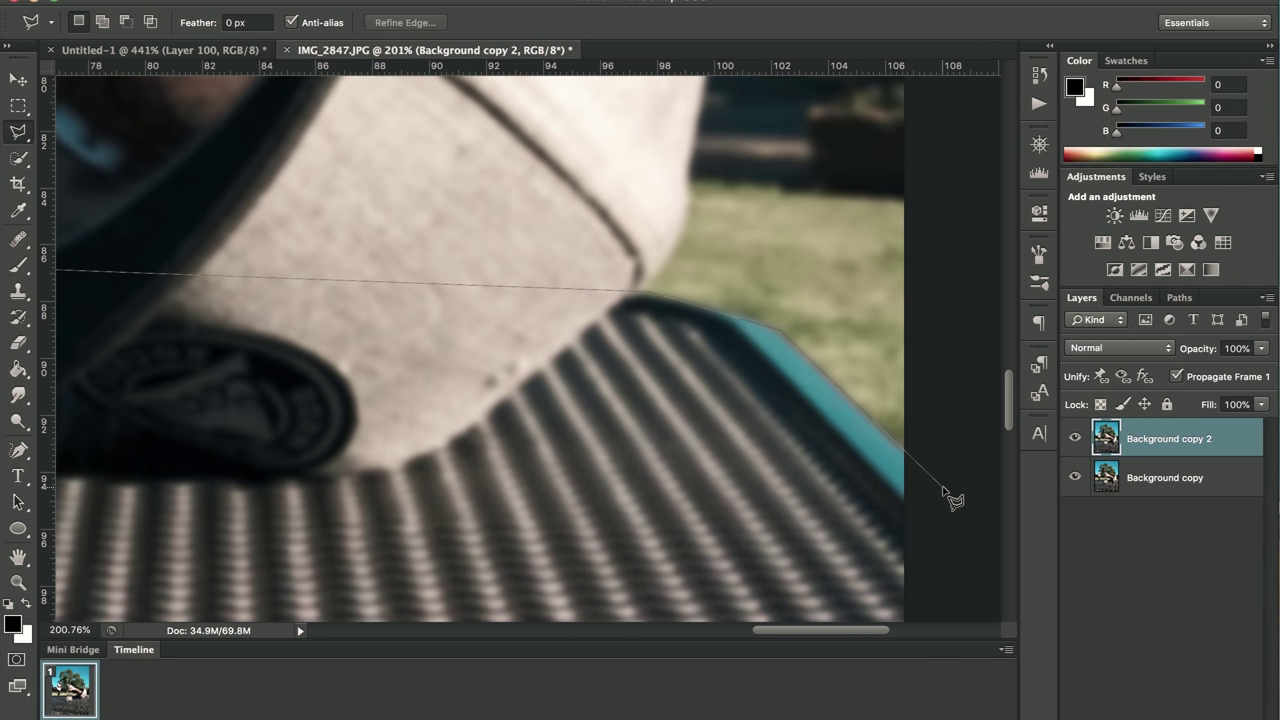
scroll(945, 492, down, 8)
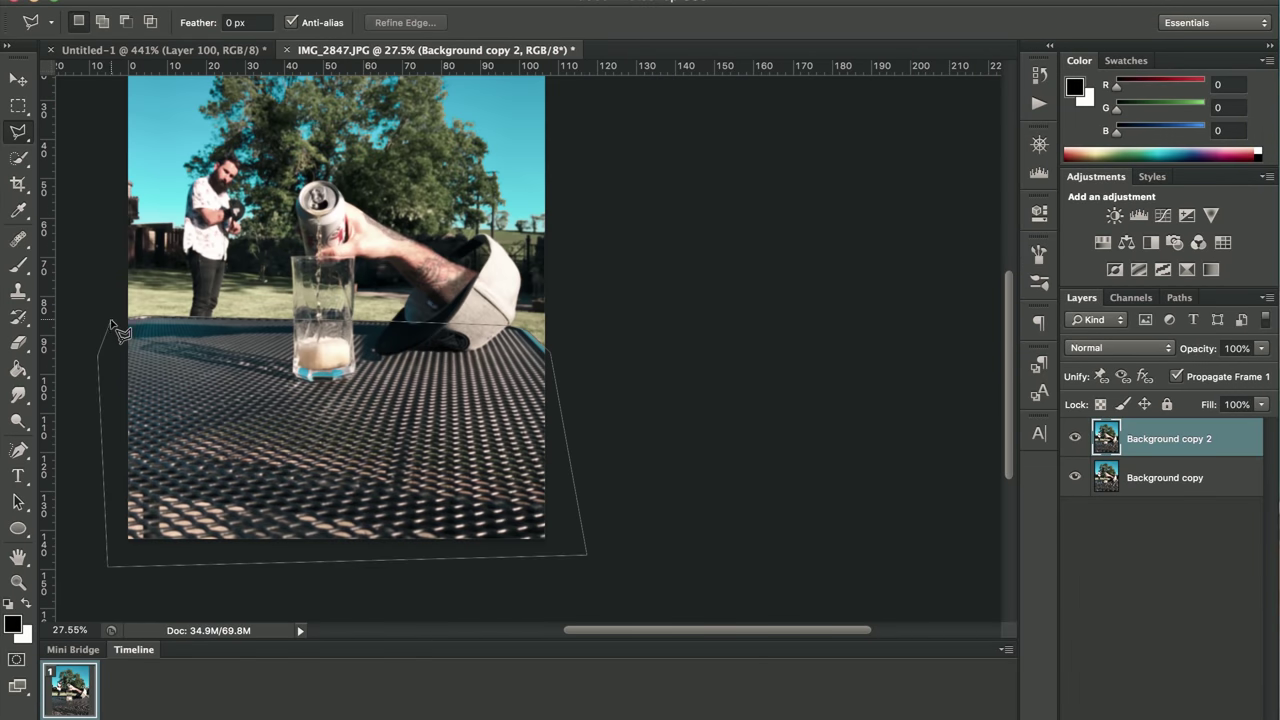
click(121, 316)
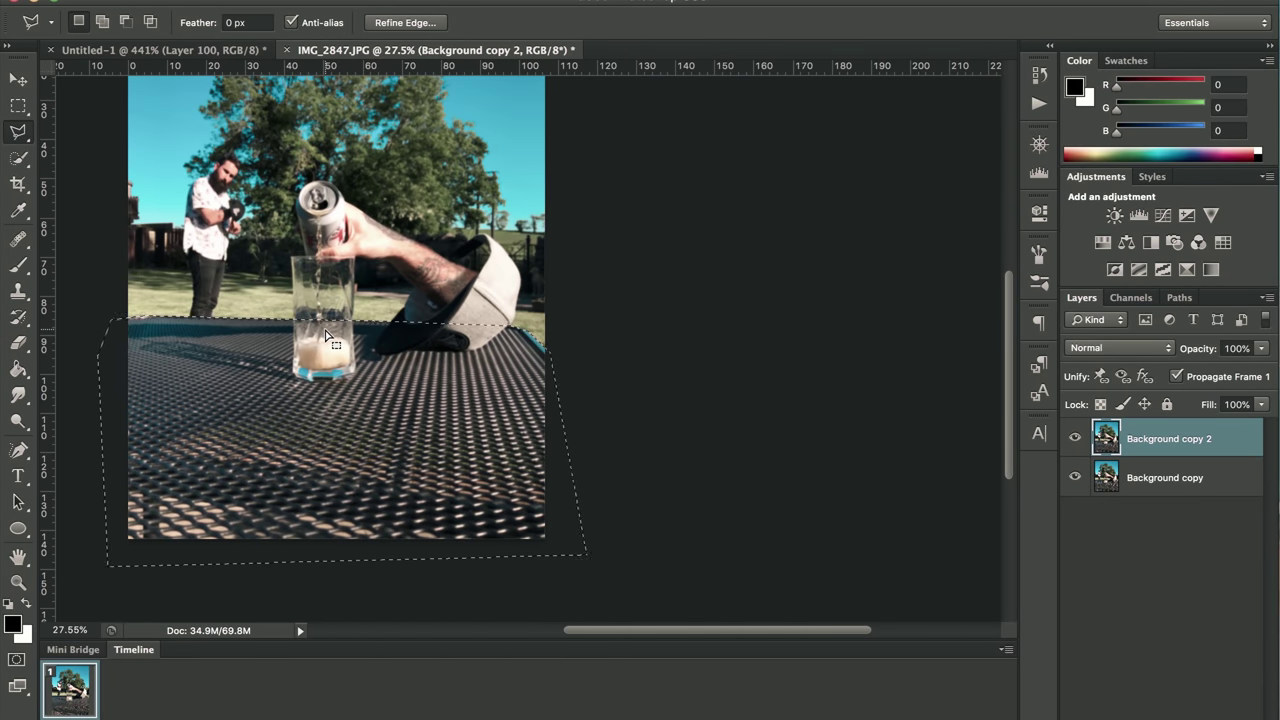
key(Delete)
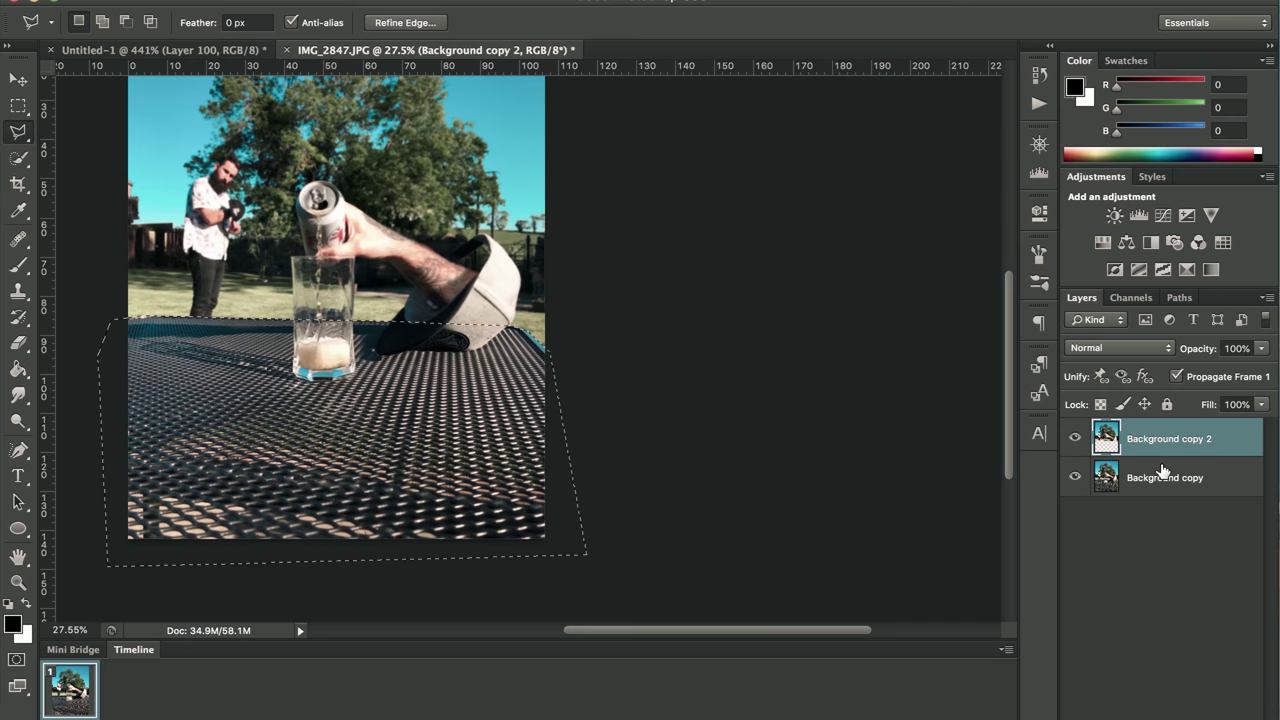